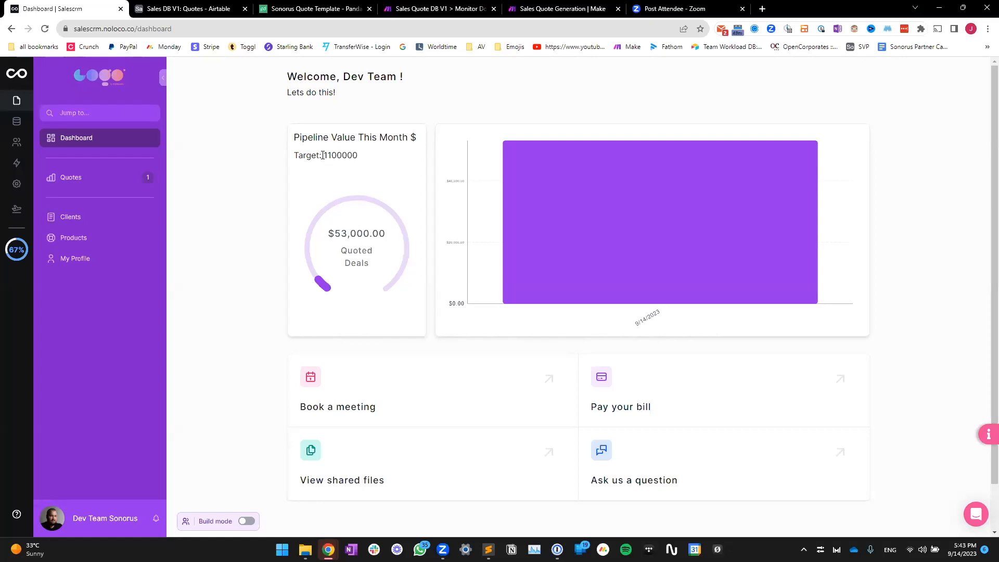
# Examine the monthly pipeline target and the quoted deals value on the dashboard
pyautogui.moveTo(323, 155); pyautogui.dragTo(337, 156)
pyautogui.click(354, 155)
pyautogui.doubleClick(351, 157)
pyautogui.moveTo(334, 234); pyautogui.dragTo(390, 238)
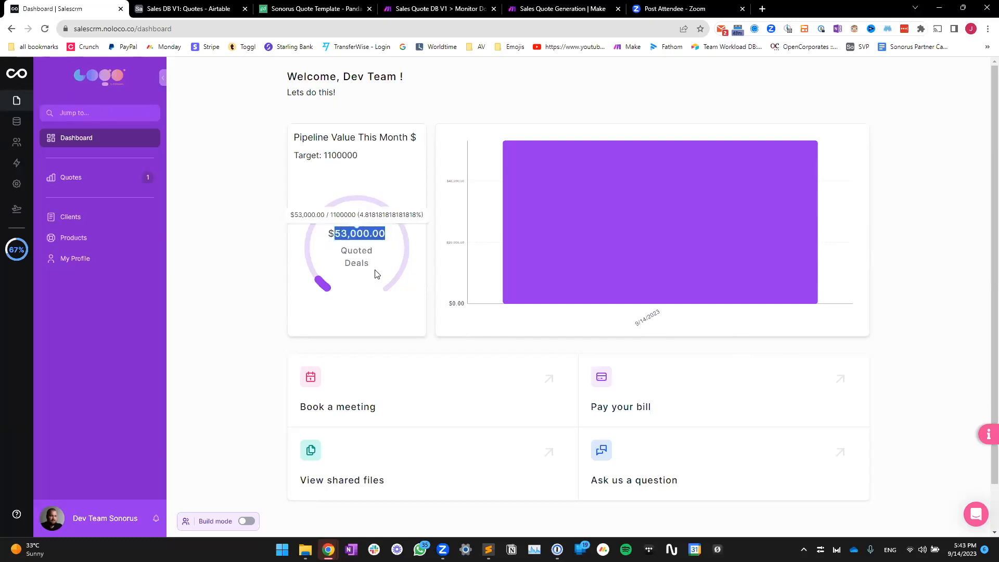
pyautogui.click(356, 284)
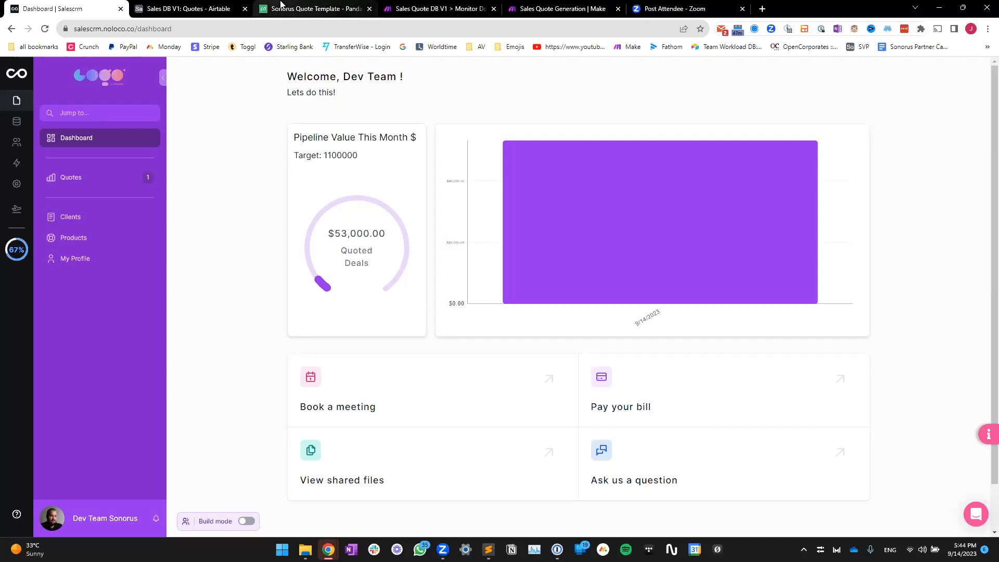
# Switch to Airtable to view the Products table of Sales DB V1, and return to the Noloco dashboard
pyautogui.click(198, 8)
pyautogui.click(29, 96)
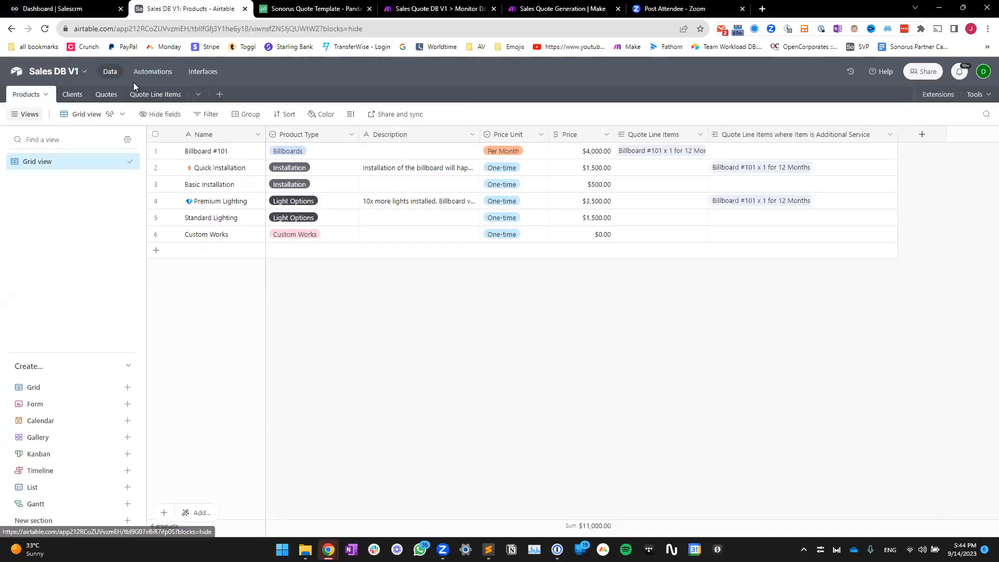
pyautogui.click(75, 6)
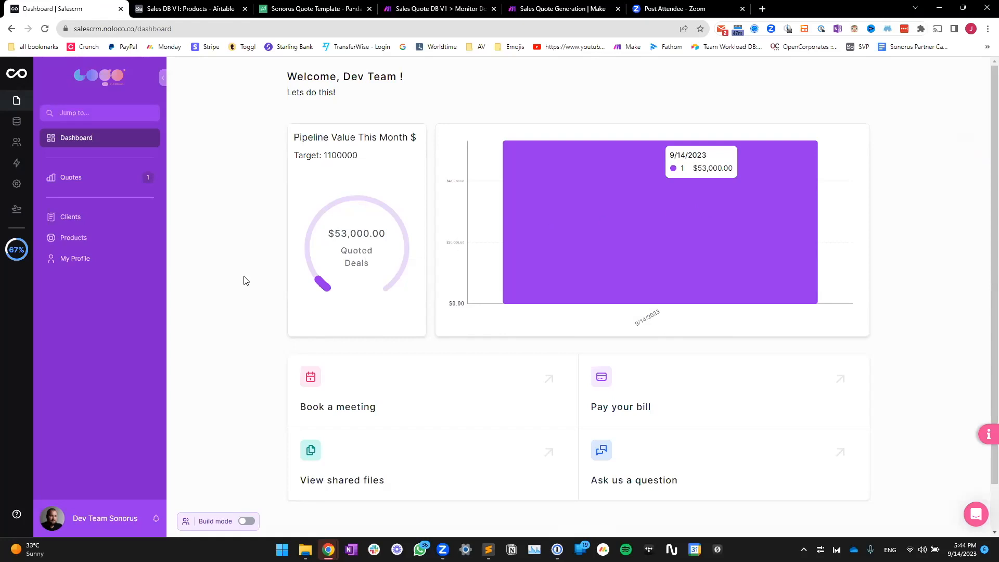
# Start a new quote for the client Acme Inc
pyautogui.click(98, 186)
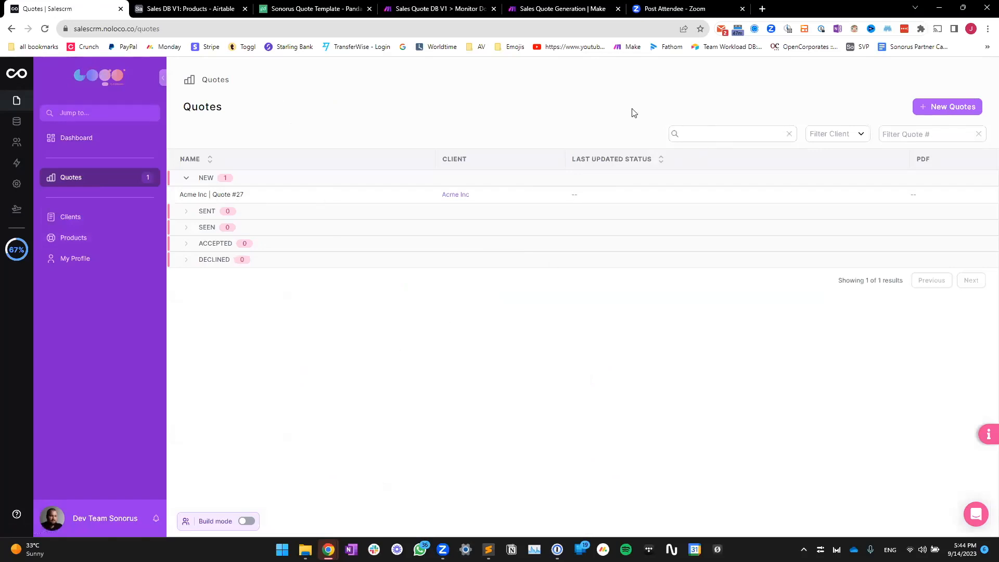
pyautogui.click(948, 107)
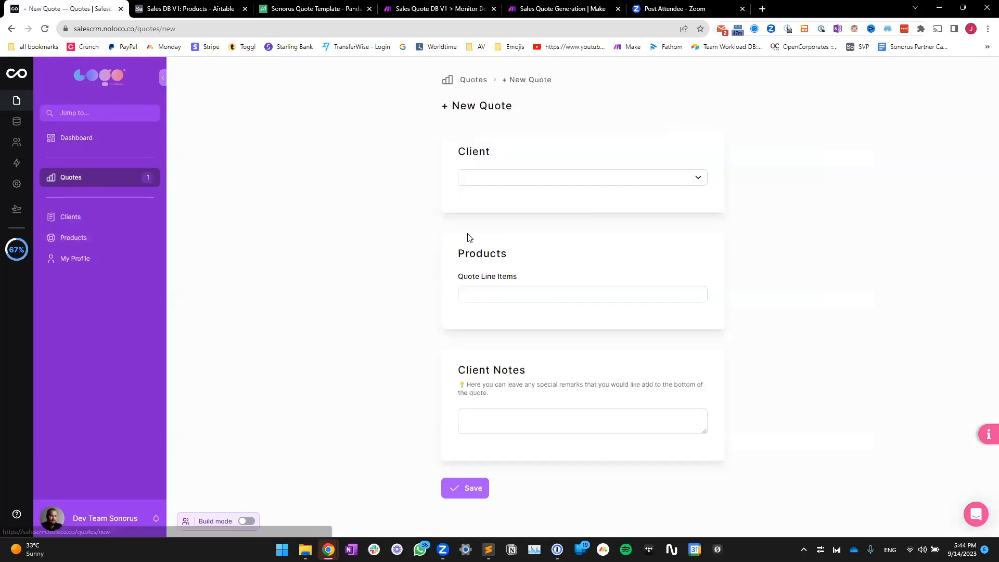
pyautogui.click(512, 179)
pyautogui.click(505, 229)
# Start a new quote line item with the product type Billboards
pyautogui.click(549, 300)
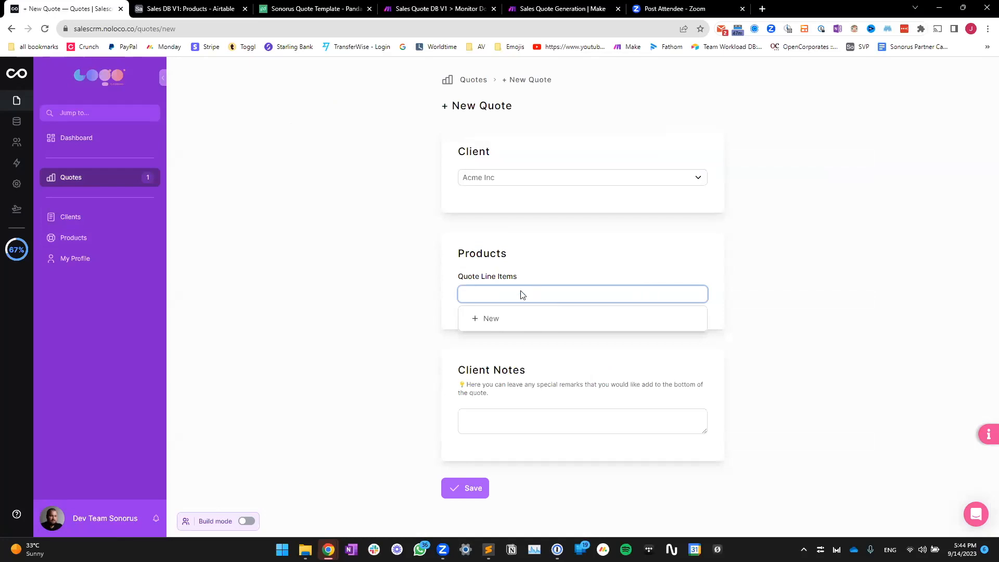
pyautogui.click(490, 320)
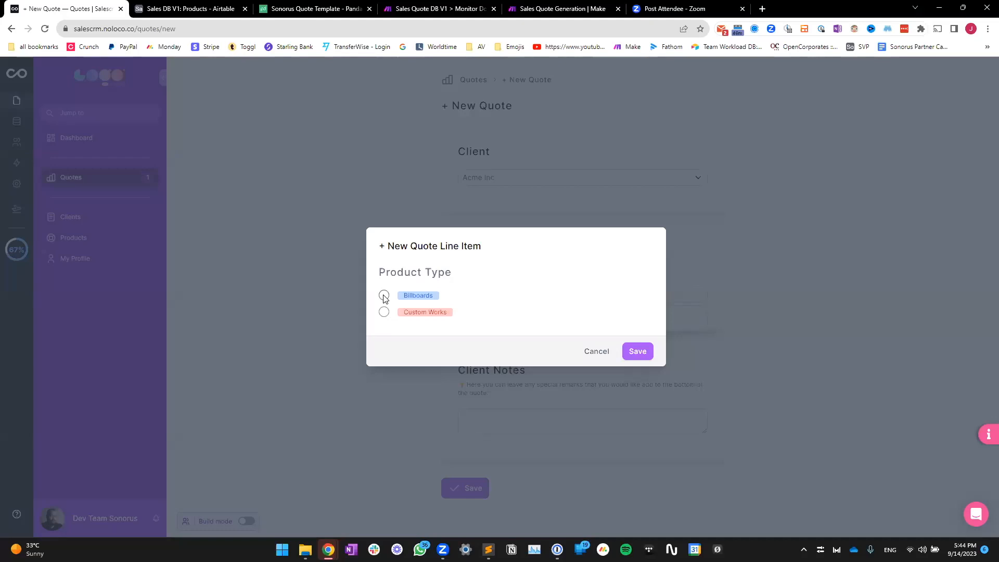
pyautogui.click(384, 296)
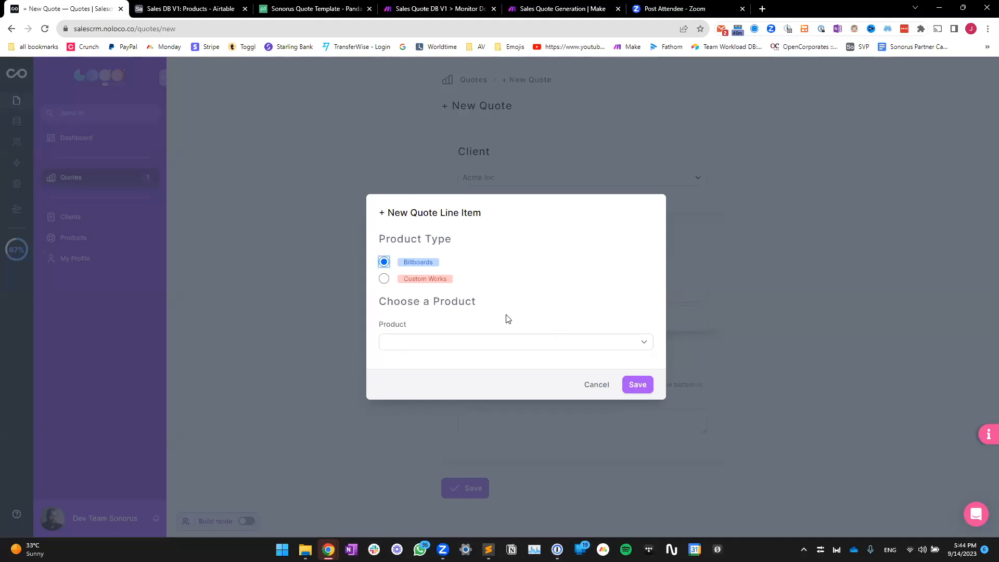
pyautogui.moveTo(476, 303); pyautogui.dragTo(380, 306)
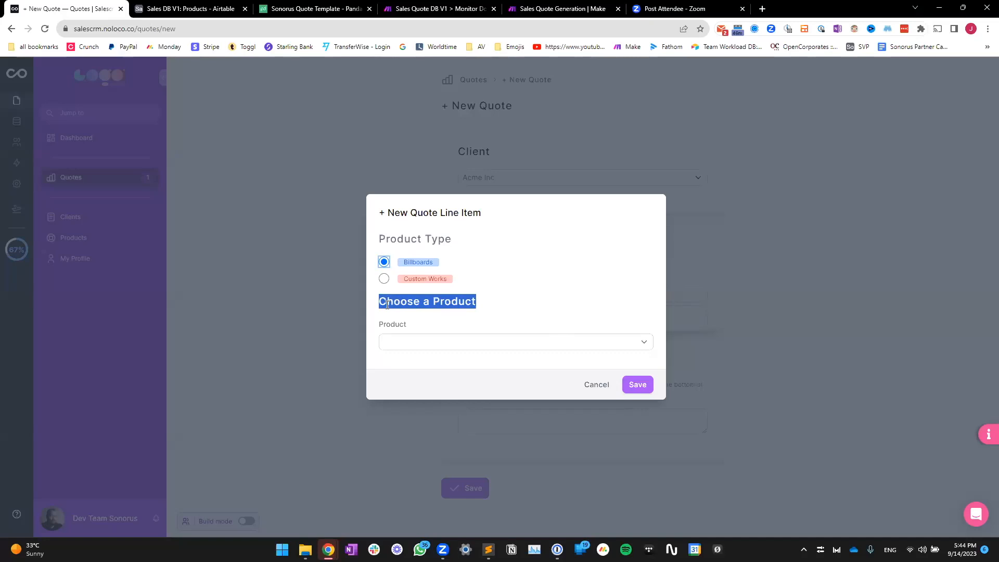
pyautogui.click(385, 305)
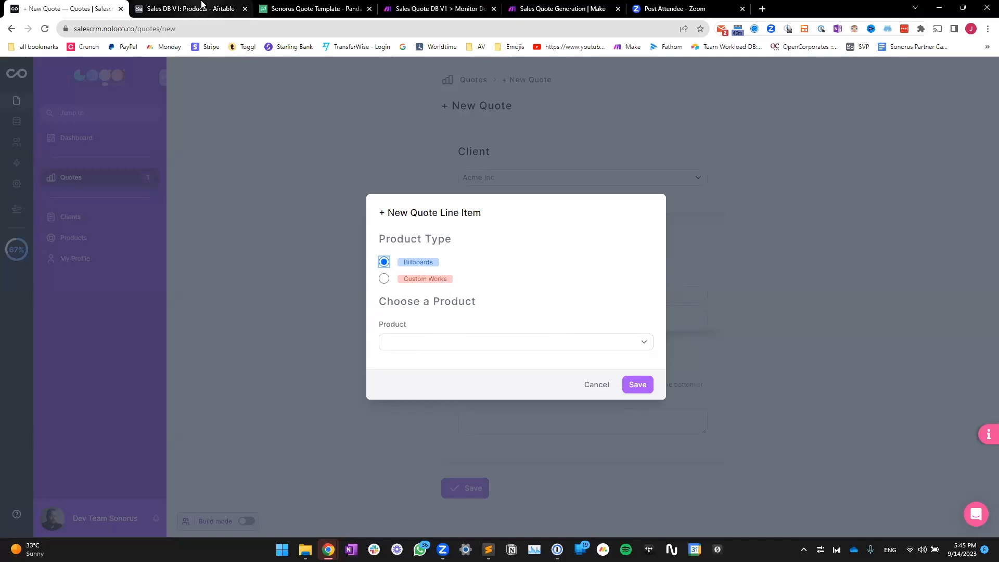
# Review the product names in Airtable's Products table, from Billboard #101 to Custom Works, and return to the Noloco quote form
pyautogui.click(203, 9)
pyautogui.moveTo(230, 151); pyautogui.dragTo(226, 238)
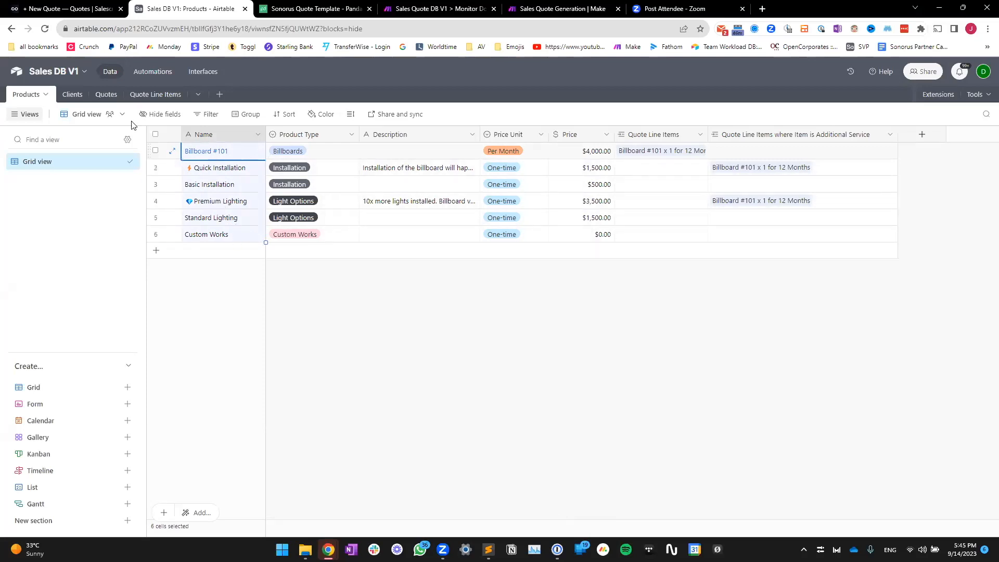
pyautogui.click(233, 201)
pyautogui.moveTo(223, 152); pyautogui.dragTo(228, 233)
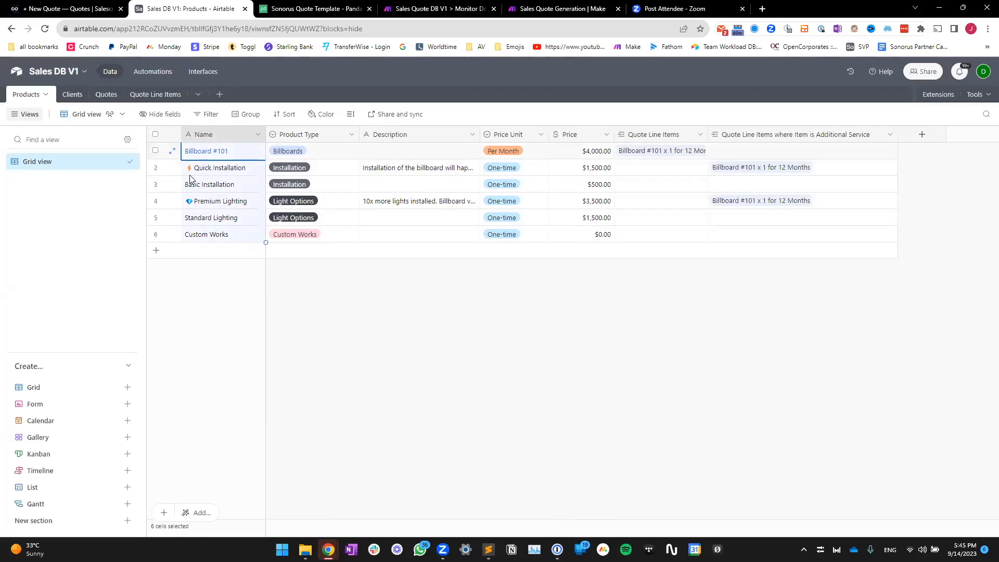
pyautogui.click(232, 170)
pyautogui.click(228, 185)
pyautogui.click(225, 236)
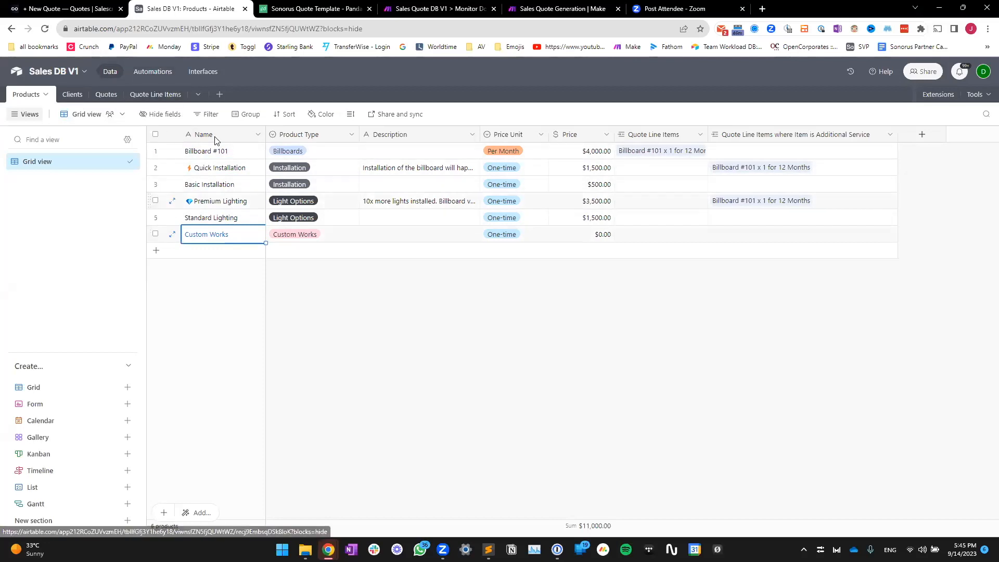
pyautogui.click(83, 9)
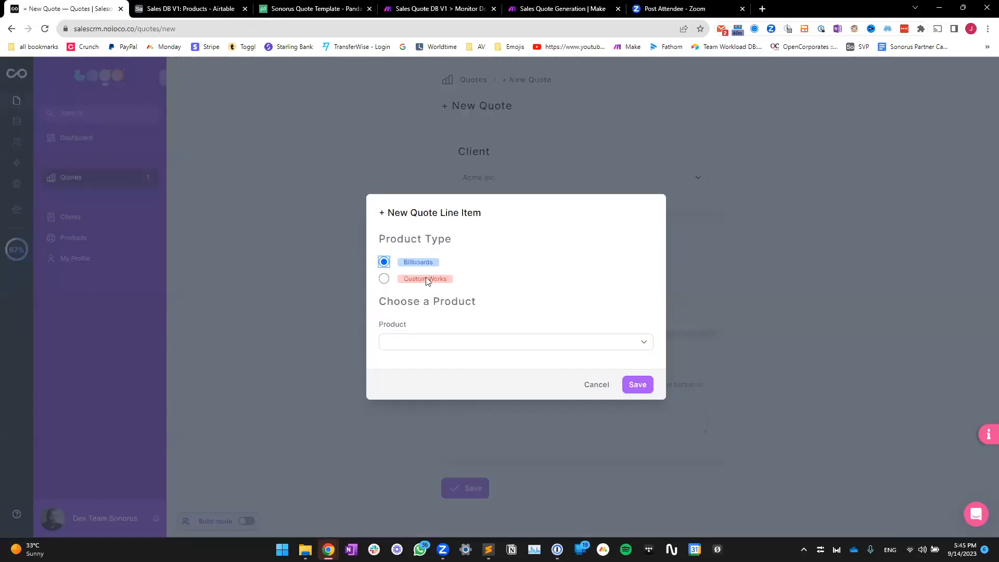
# Compare the products offered under the Billboards and Custom Works product types
pyautogui.click(383, 262)
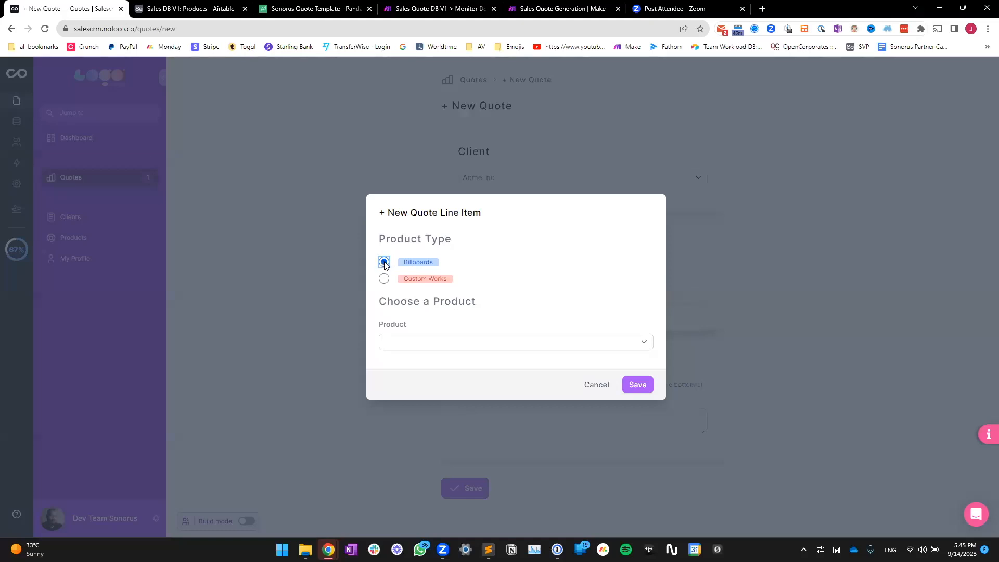
pyautogui.click(433, 344)
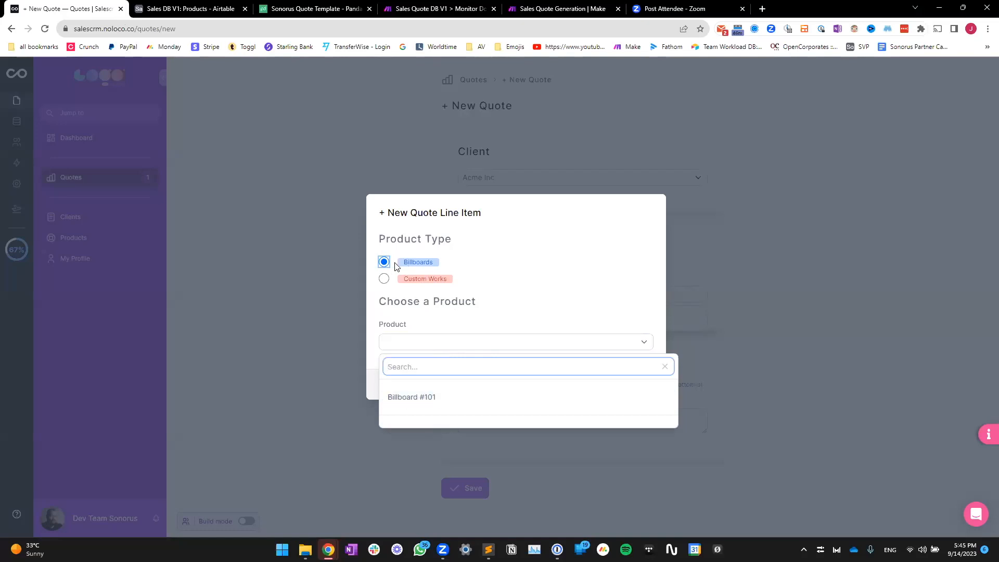
pyautogui.click(522, 288)
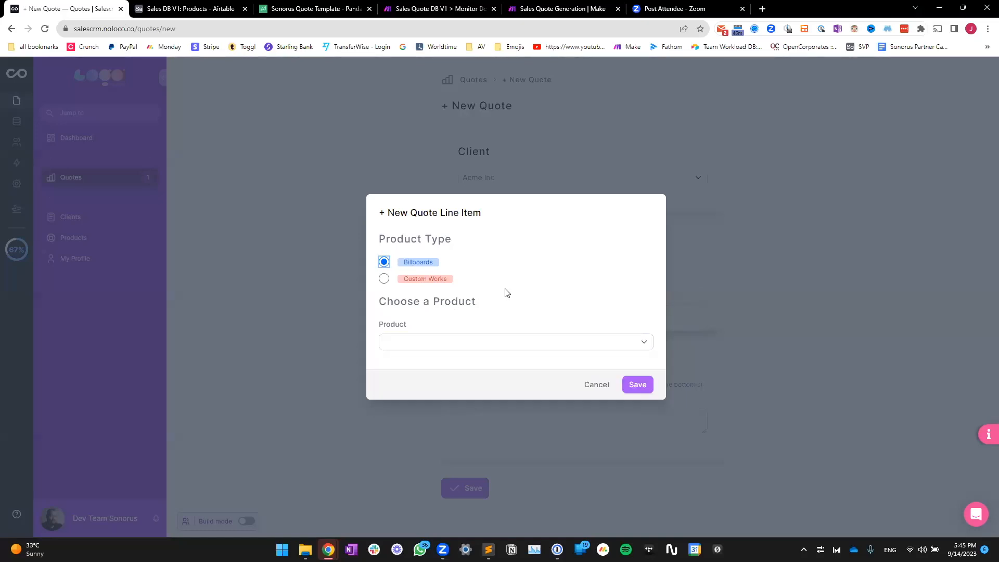
pyautogui.click(384, 279)
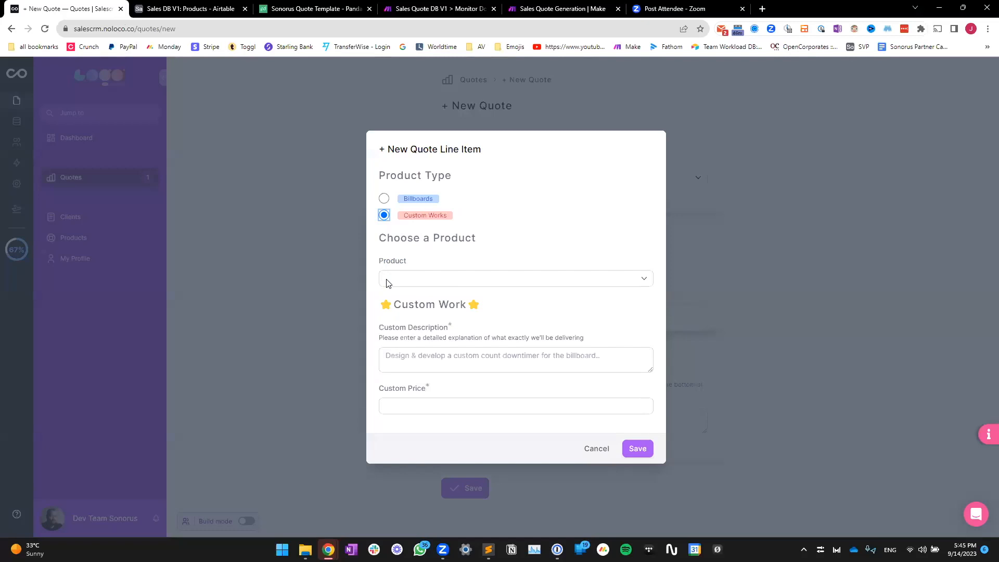
pyautogui.click(451, 287)
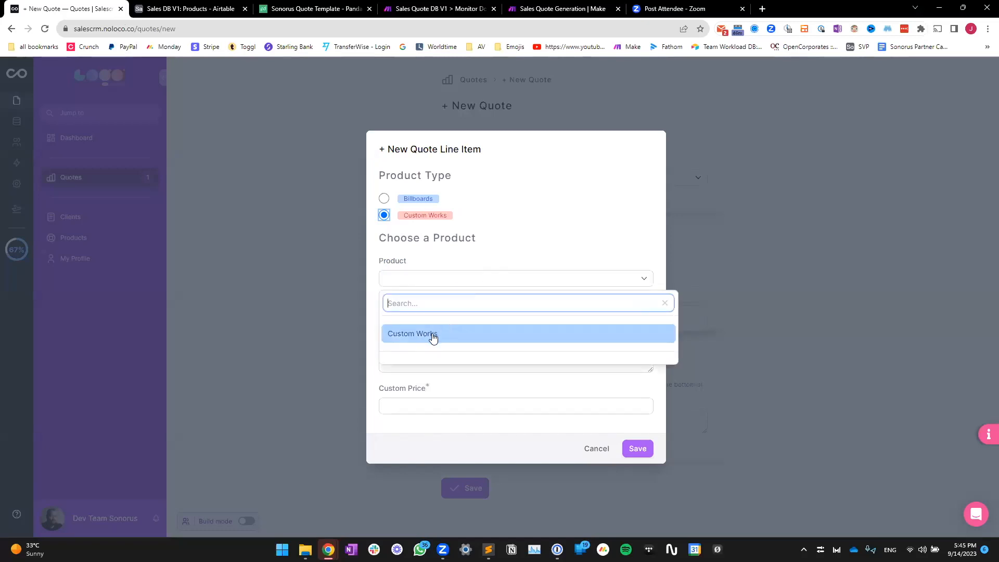
pyautogui.click(525, 249)
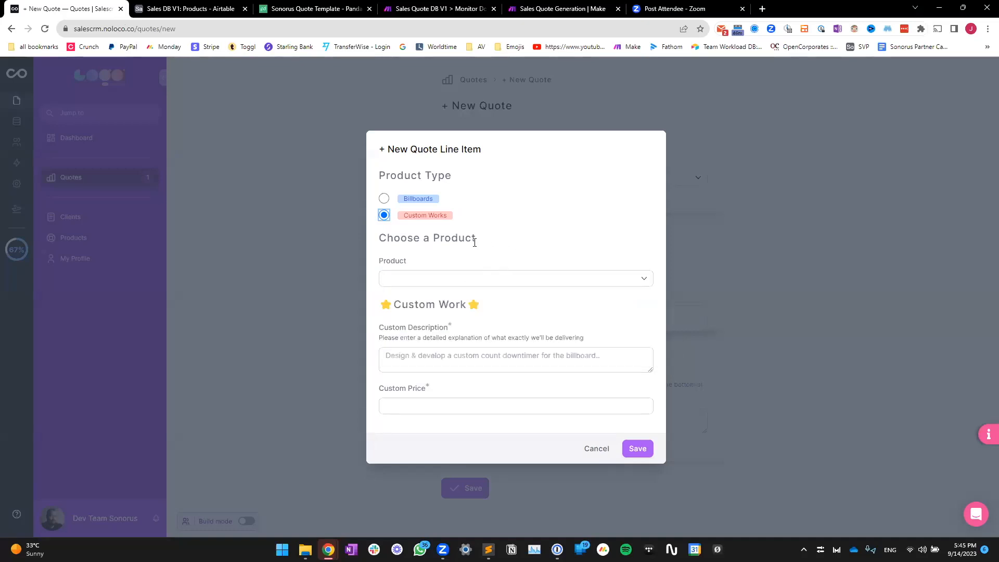
# Set the line item's product type to Billboards and choose Billboard #101 as its product
pyautogui.click(384, 198)
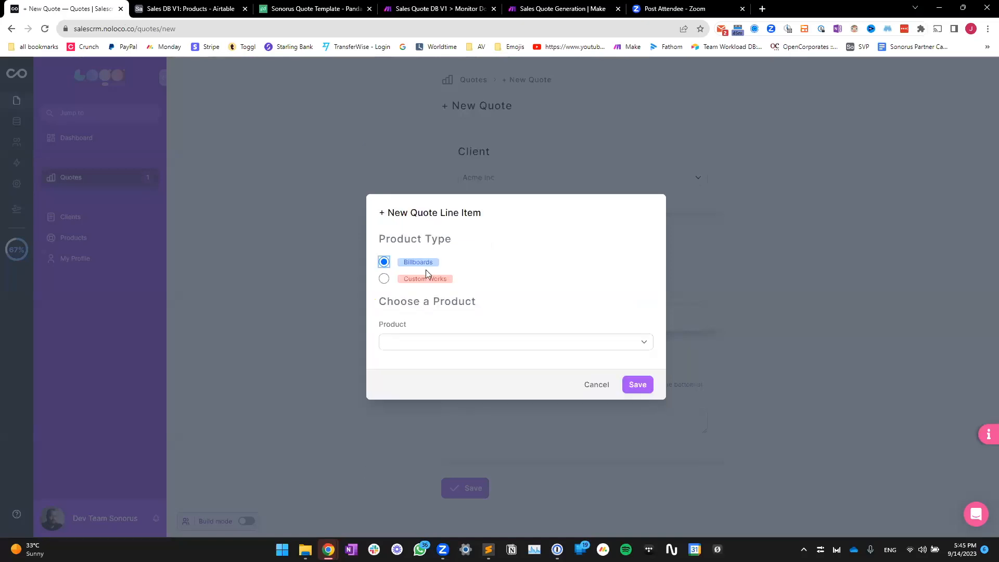
pyautogui.click(465, 343)
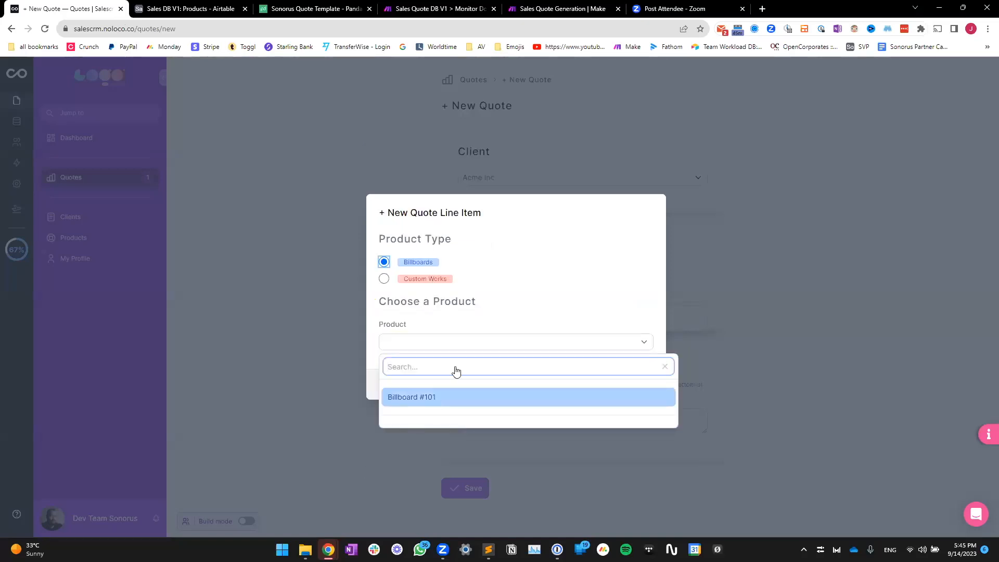
pyautogui.click(447, 398)
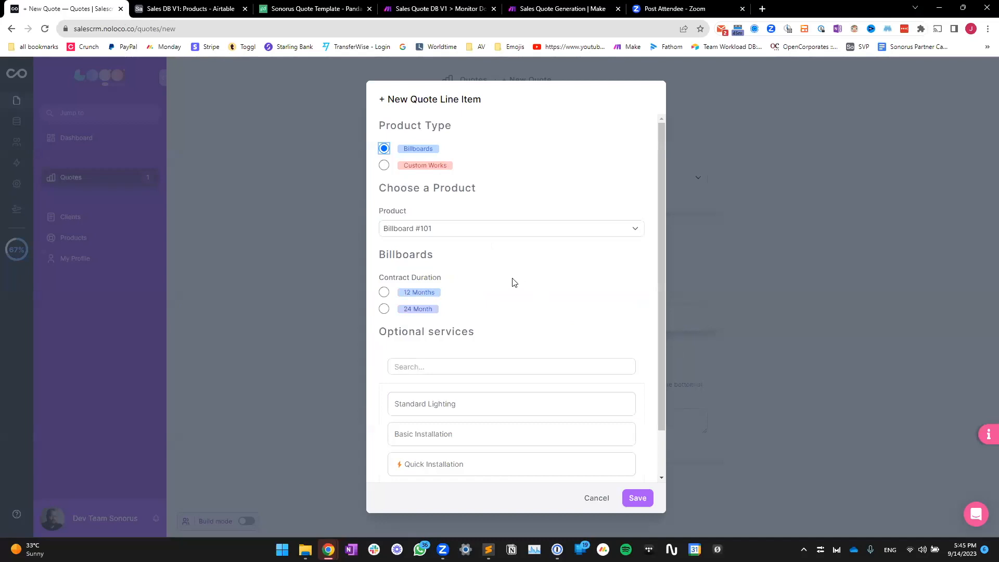
# Give the line item a 12 Months contract with Quick Installation and Premium Lighting as optional services, and save it
pyautogui.scroll(-1, 513, 281)
pyautogui.click(385, 242)
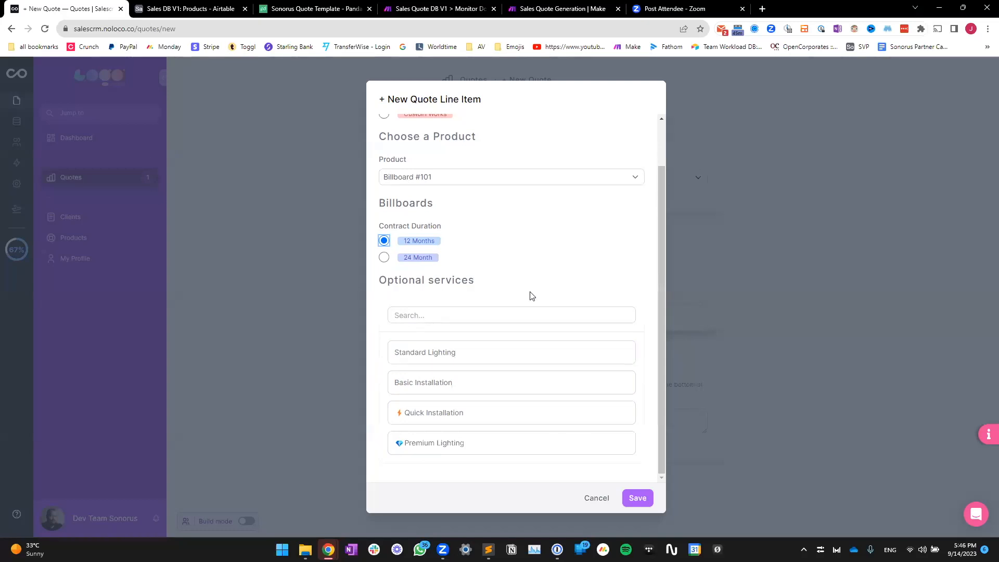
pyautogui.click(438, 415)
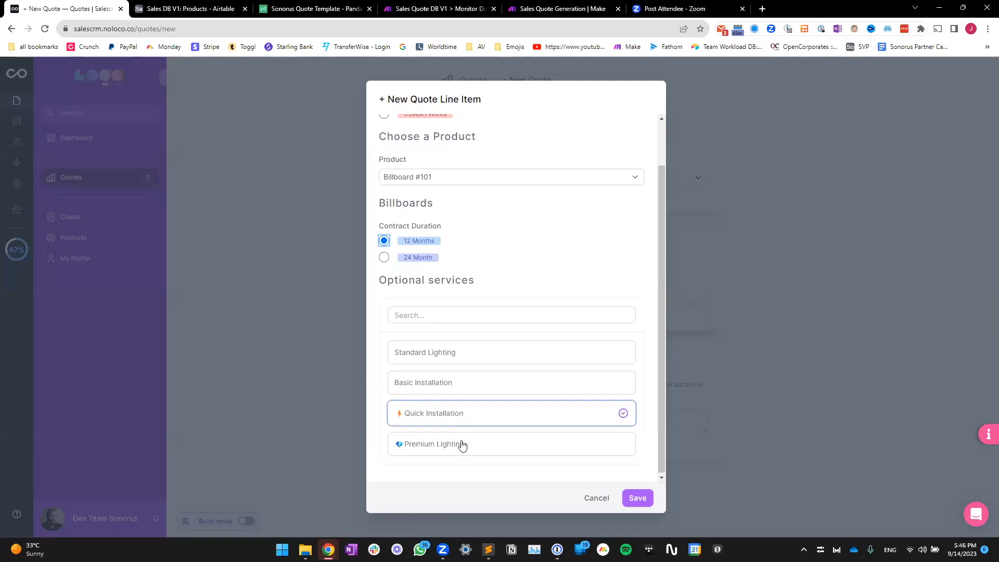
pyautogui.click(464, 444)
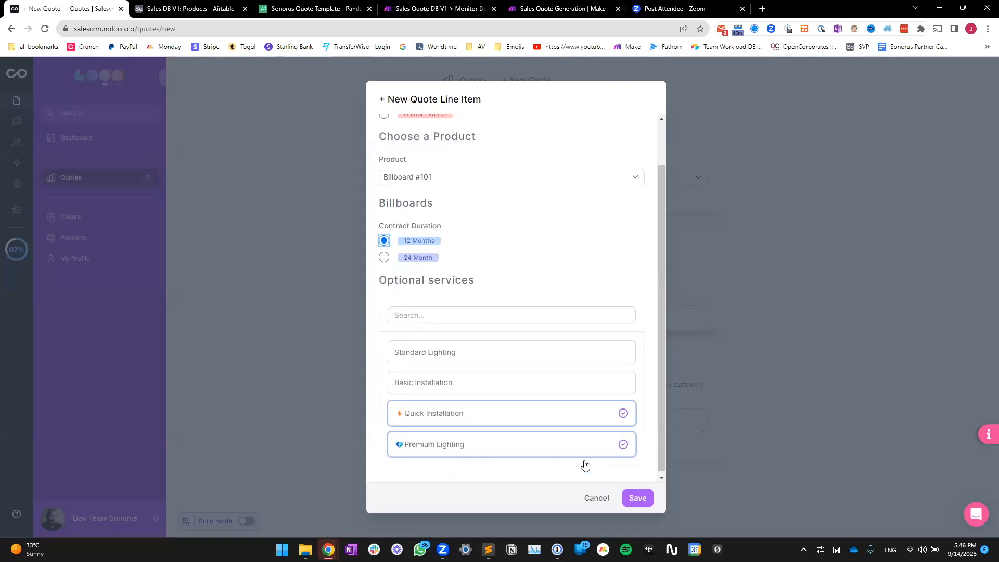
pyautogui.click(636, 497)
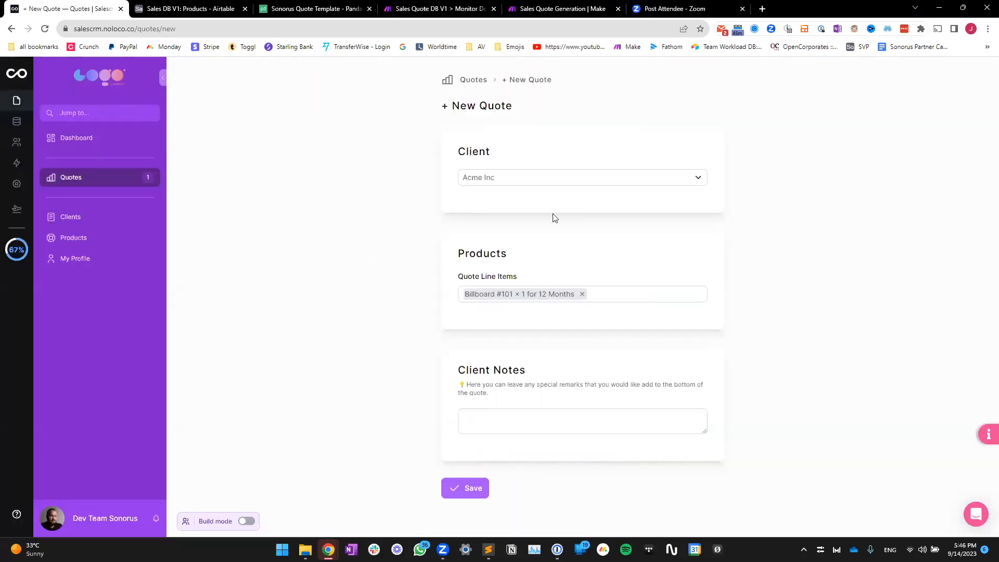
# Add a second quote line item of type Custom Works with the product Custom Works
pyautogui.click(671, 295)
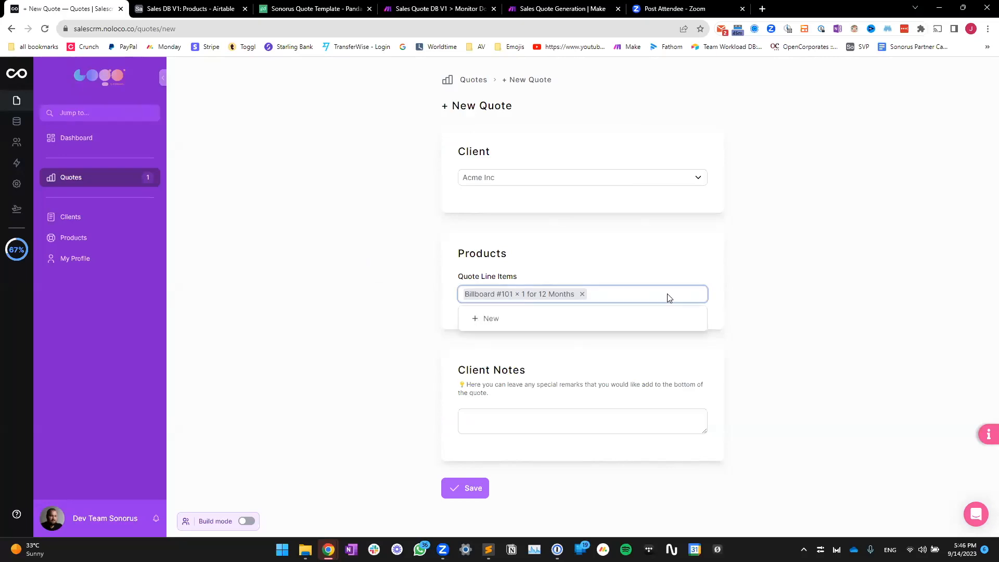
pyautogui.click(497, 321)
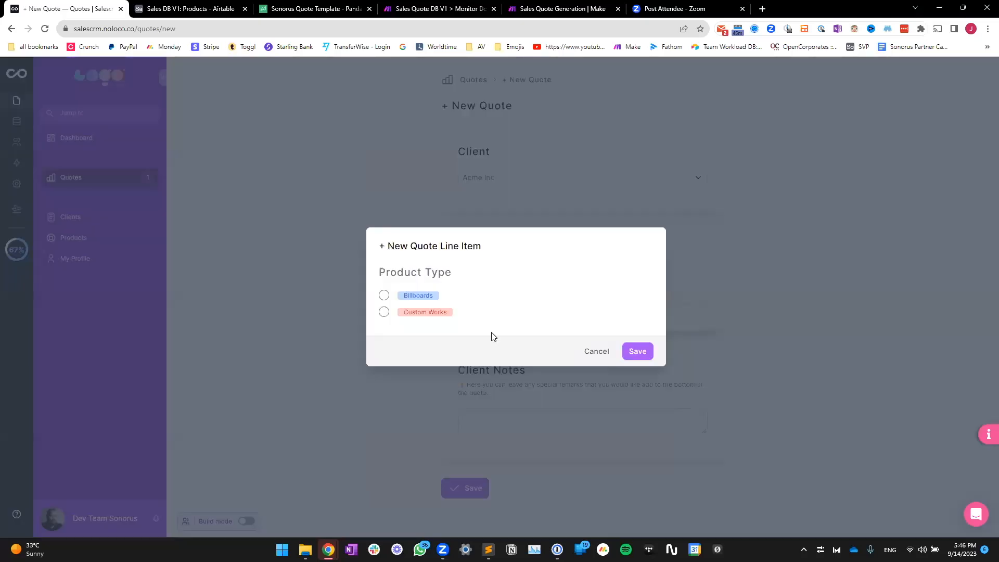
pyautogui.click(384, 313)
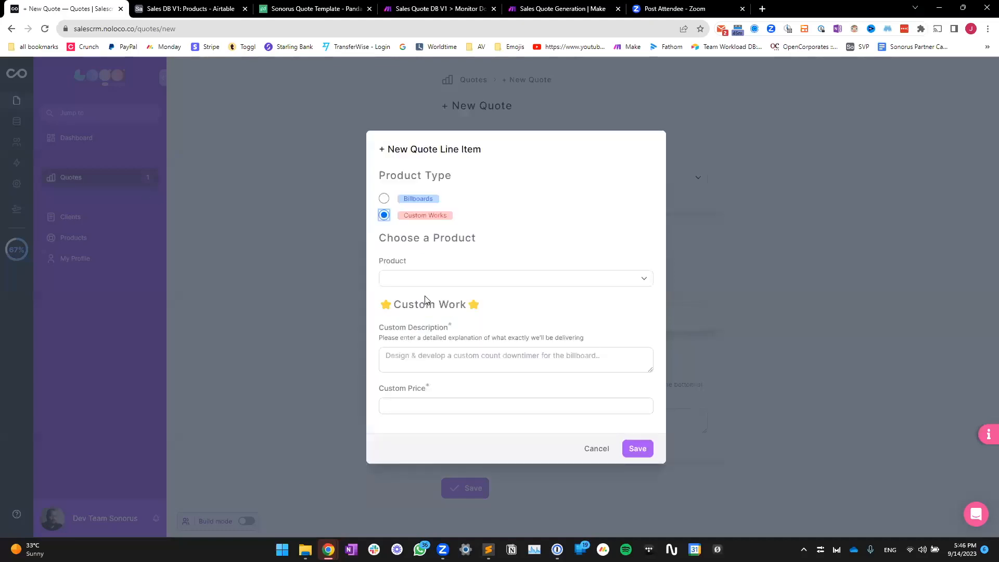
pyautogui.click(452, 278)
pyautogui.click(507, 326)
# Try the short text EF as the custom description to test the field's length validation
pyautogui.write('De')
pyautogui.press('BackSpace')
pyautogui.press('BackSpace')
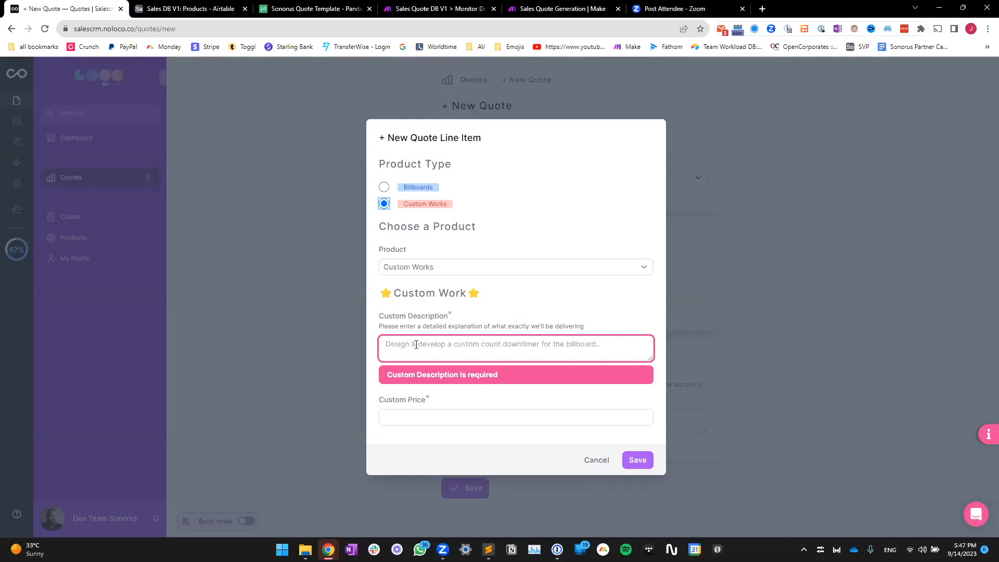
pyautogui.write('EF')
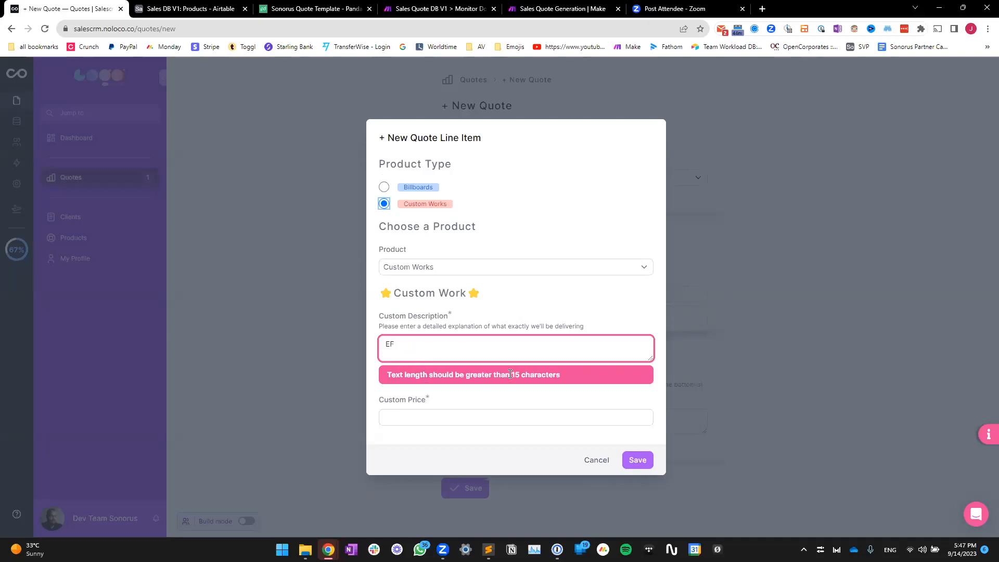
pyautogui.moveTo(509, 376)
pyautogui.mouseDown()
pyautogui.moveTo(523, 376)
pyautogui.moveTo(509, 375)
pyautogui.mouseUp()
pyautogui.moveTo(405, 375); pyautogui.dragTo(553, 374)
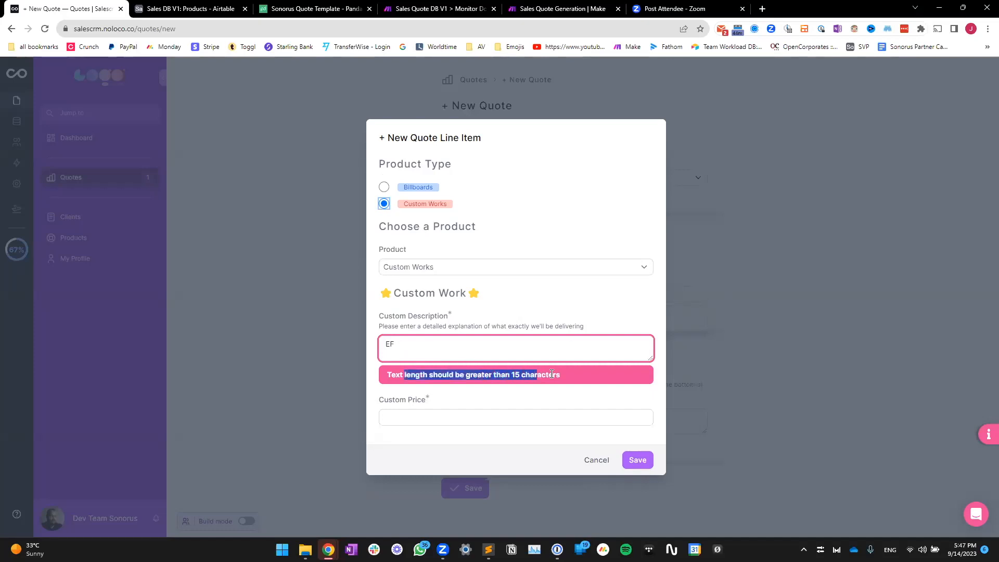
# Enter the custom description "Add custom count down timer to show days left to big event!" with a custom price of $6,500, and save the line item
pyautogui.tripleClick(457, 348)
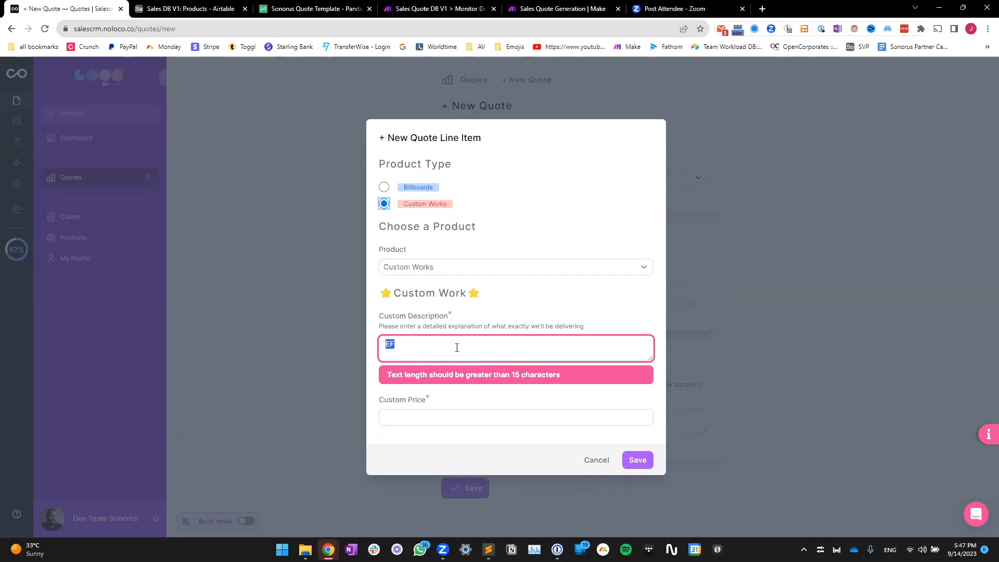
pyautogui.write('Add custom count down timer ')
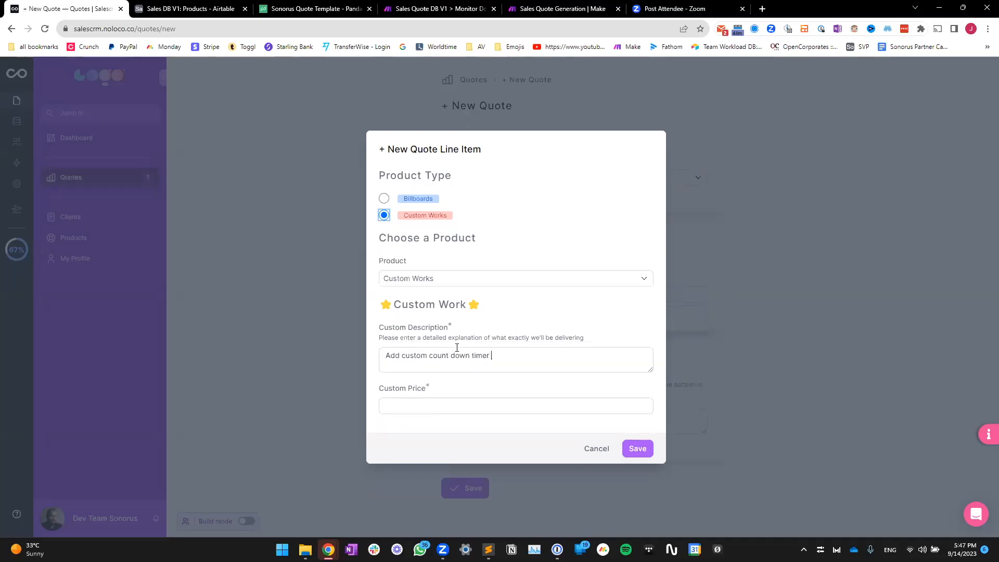
pyautogui.write('to show days left to big event!')
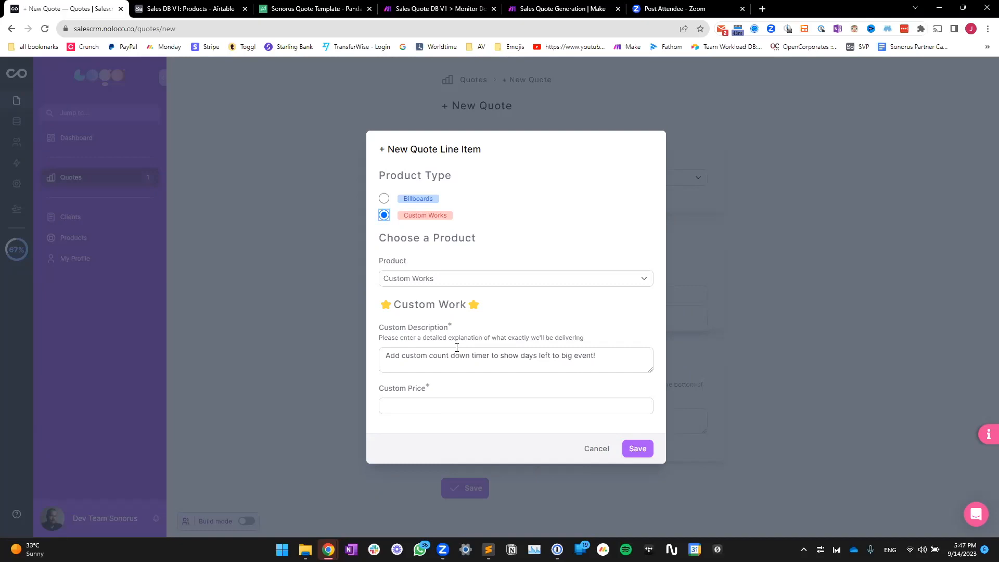
pyautogui.click(481, 405)
pyautogui.write('6500')
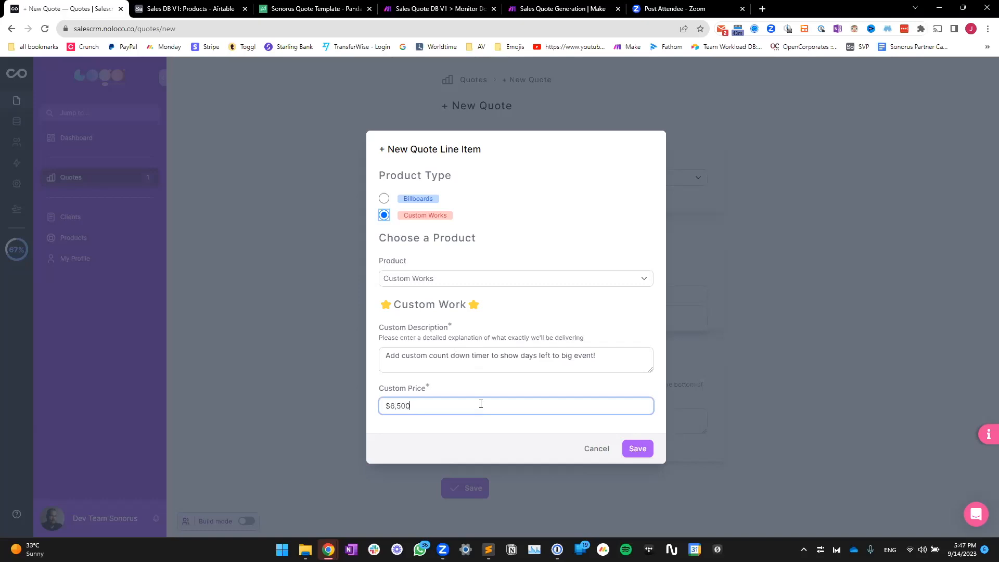
pyautogui.click(505, 390)
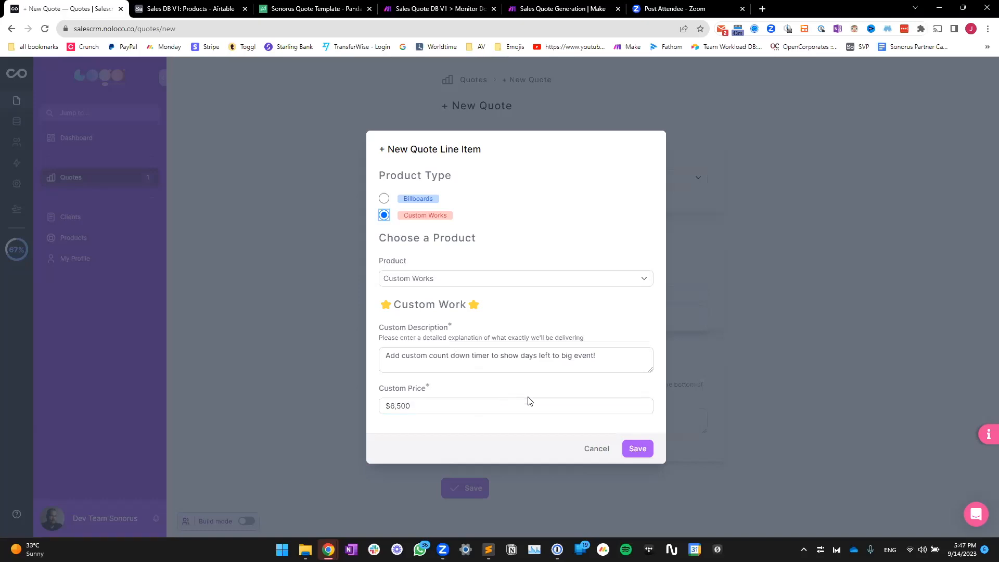
pyautogui.click(638, 450)
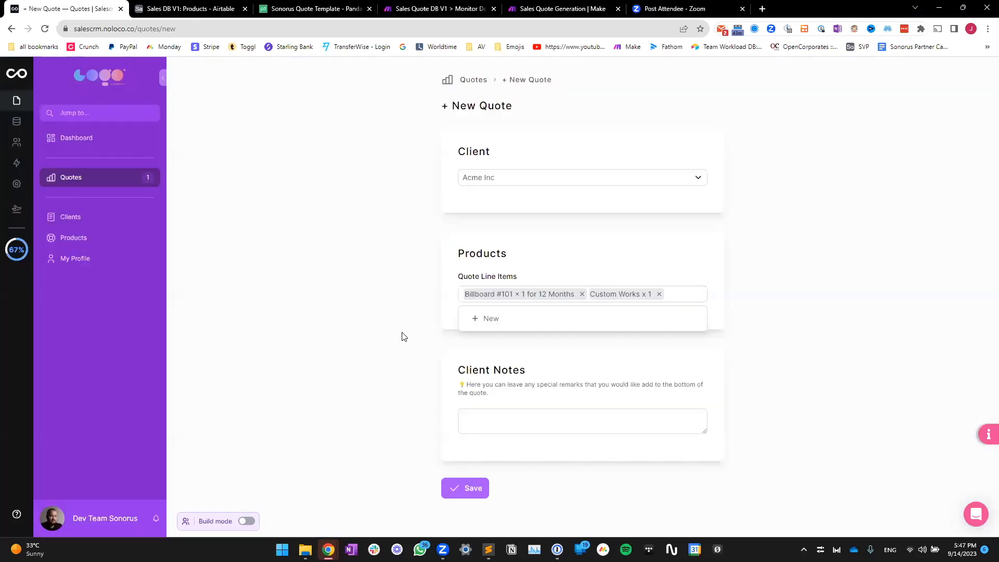
pyautogui.click(399, 331)
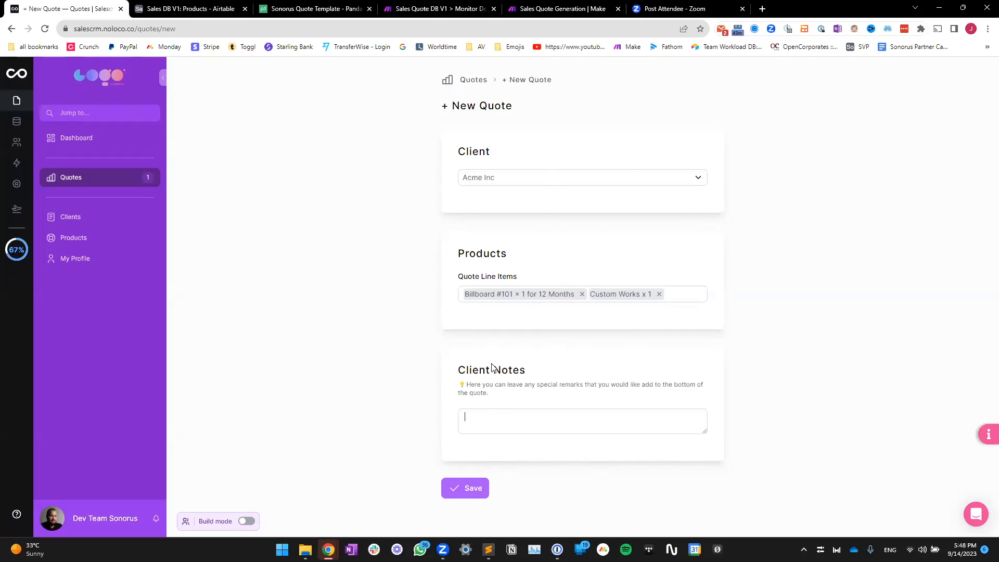
# Fill in the client notes with a named greeting, "thank for the call earlier -let me know if this is ok!" and a signature, and save the quote
pyautogui.moveTo(456, 373)
pyautogui.mouseDown()
pyautogui.moveTo(496, 397)
pyautogui.moveTo(454, 380)
pyautogui.moveTo(457, 371)
pyautogui.mouseUp()
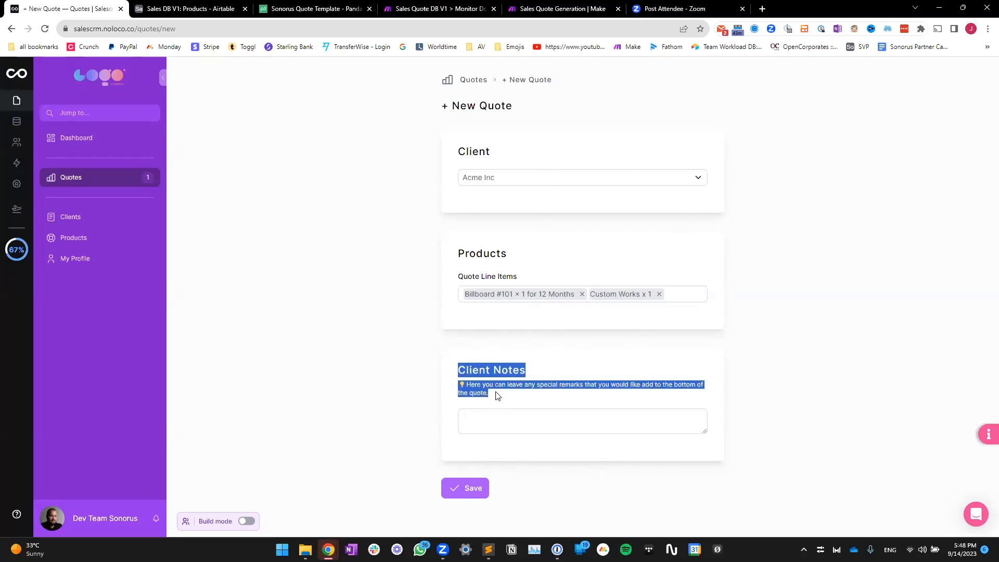
pyautogui.click(493, 397)
pyautogui.moveTo(490, 394); pyautogui.dragTo(452, 372)
pyautogui.click(522, 419)
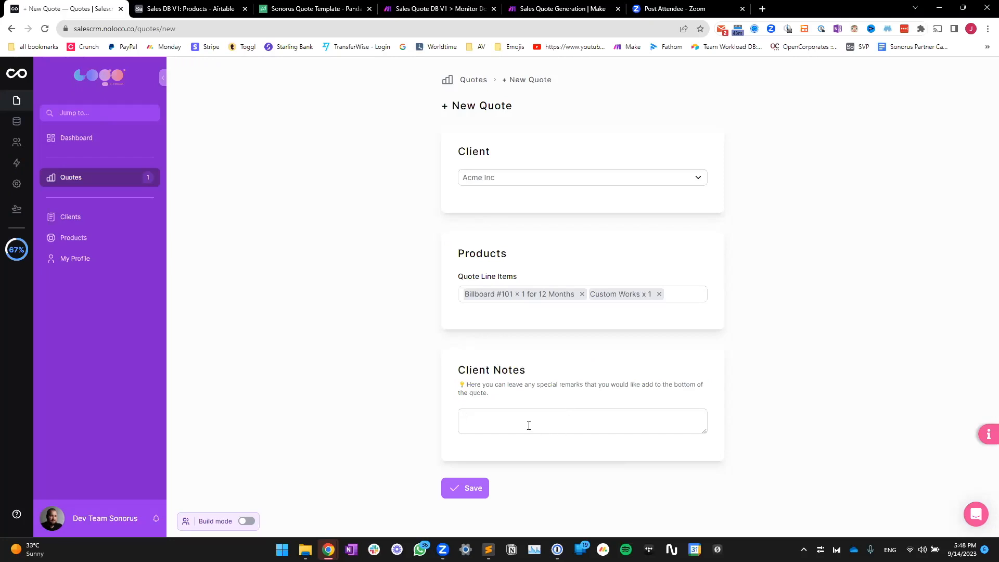
pyautogui.write('Hey John thank for the call earlier -let me know if this is ok')
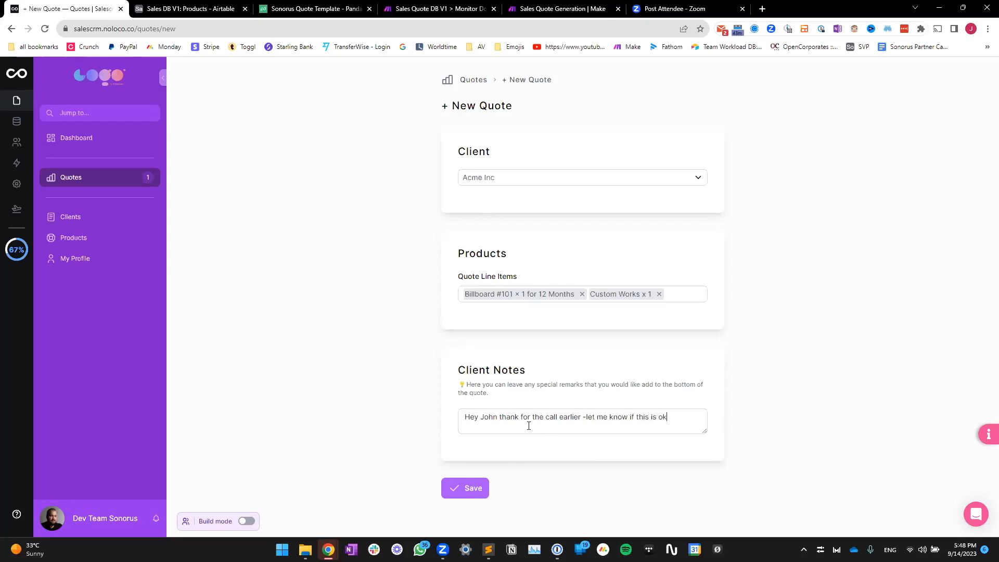
pyautogui.write('!')
pyautogui.press('Return')
pyautogui.press('Return')
pyautogui.write('-a')
pyautogui.press('BackSpace')
pyautogui.write('Alex')
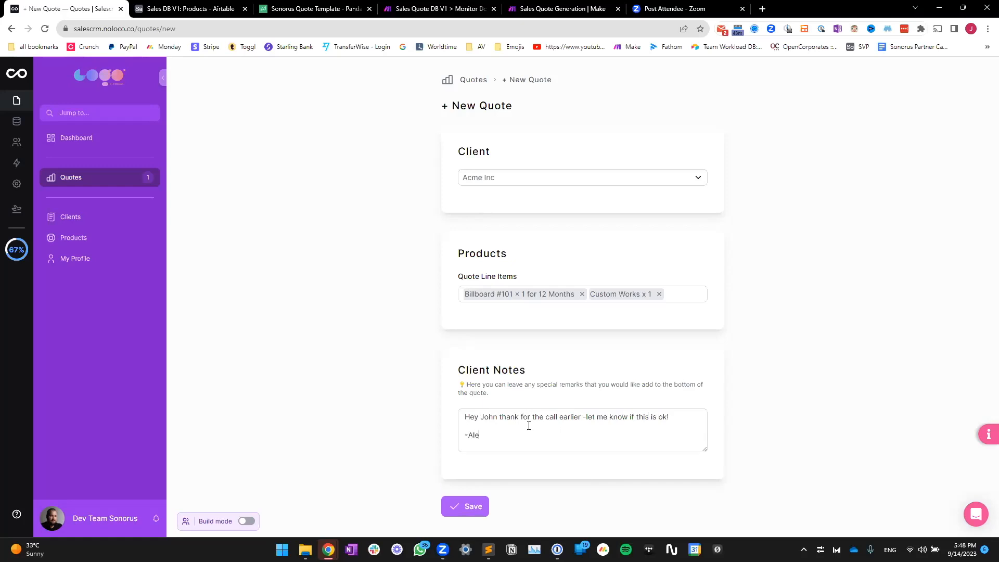
pyautogui.click(463, 513)
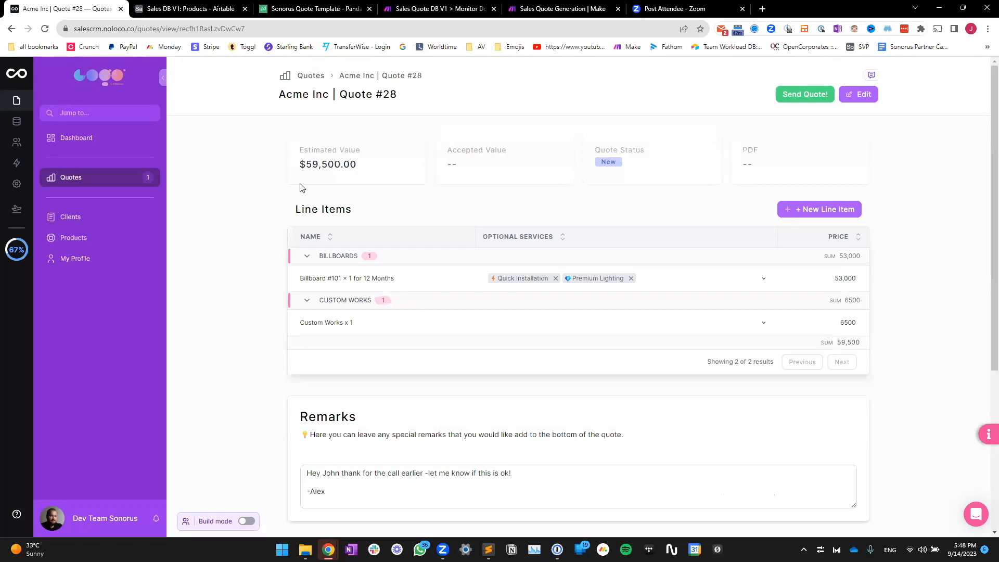
# Examine this month's pipeline value gauge and the chart of quoted deals by date on the dashboard
pyautogui.click(83, 149)
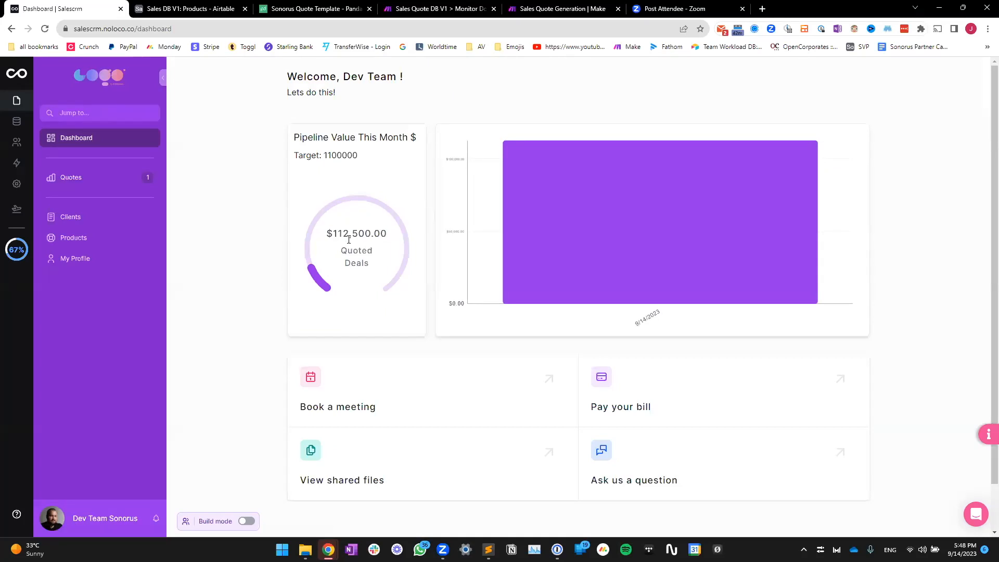
pyautogui.moveTo(373, 232)
pyautogui.moveTo(333, 234); pyautogui.dragTo(391, 238)
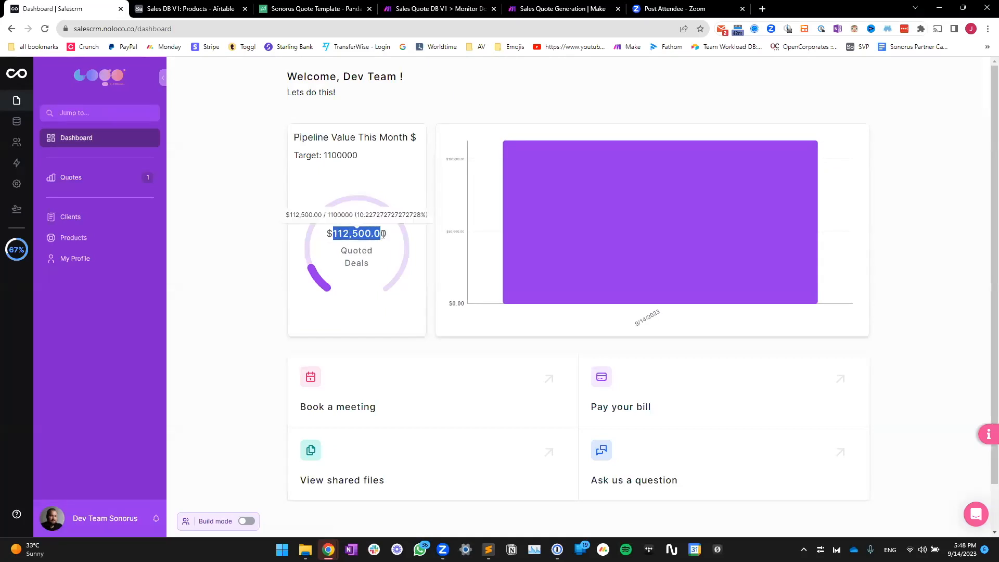
pyautogui.moveTo(299, 138); pyautogui.dragTo(411, 145)
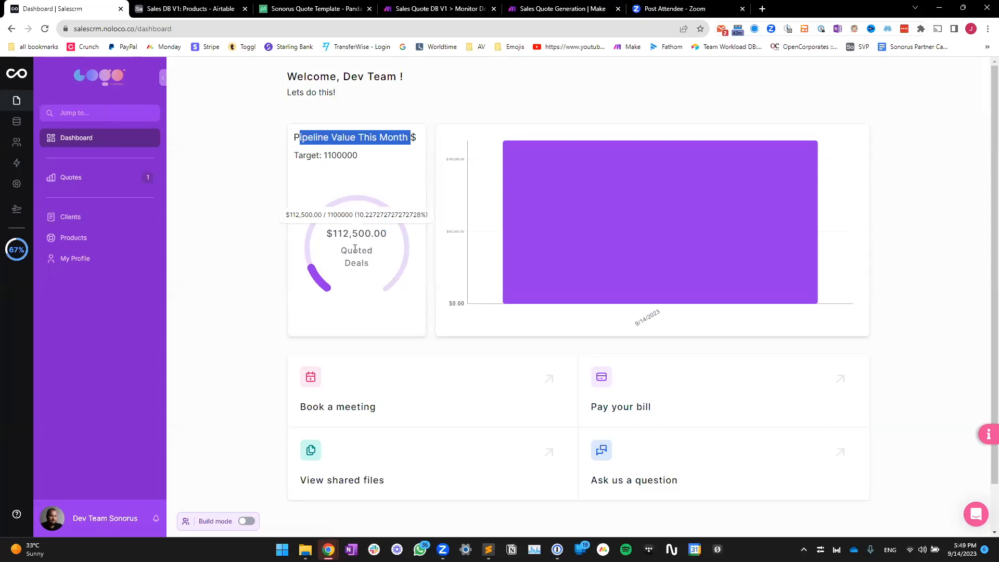
pyautogui.moveTo(333, 233); pyautogui.dragTo(391, 237)
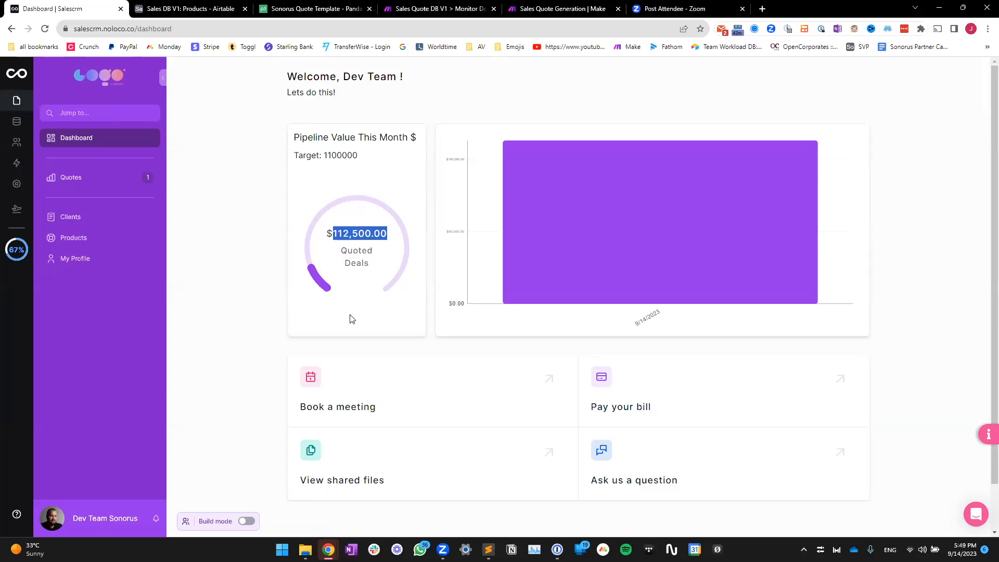
pyautogui.moveTo(577, 236)
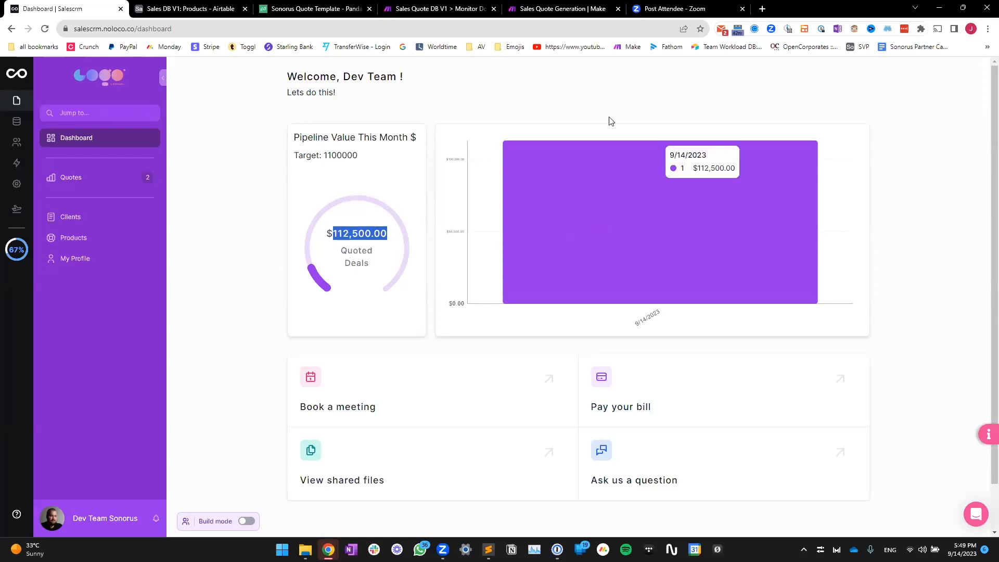
pyautogui.moveTo(664, 316); pyautogui.dragTo(641, 325)
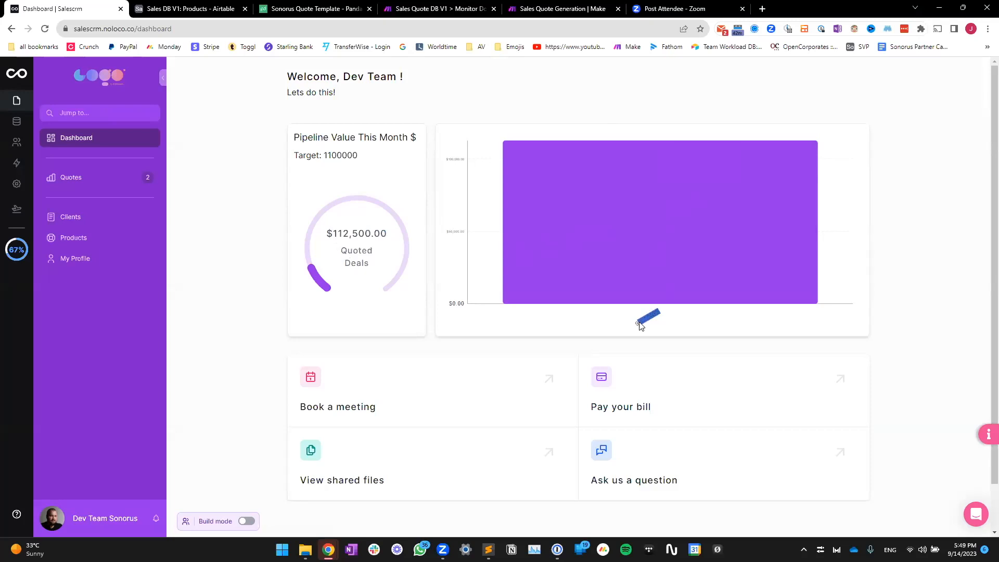
# Open Acme Inc | Quote #28 from the quotes list and send it to the client
pyautogui.click(105, 183)
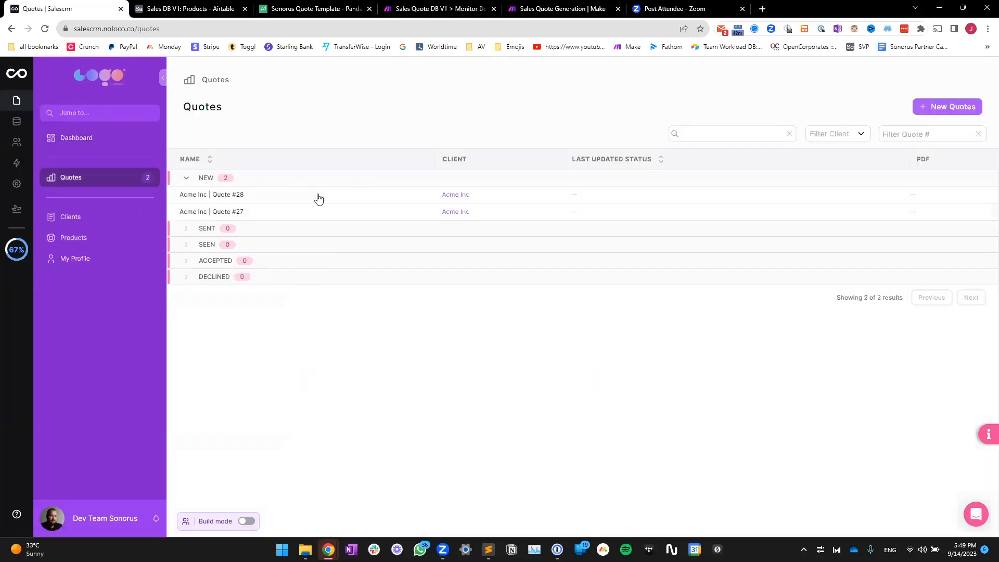
pyautogui.click(195, 196)
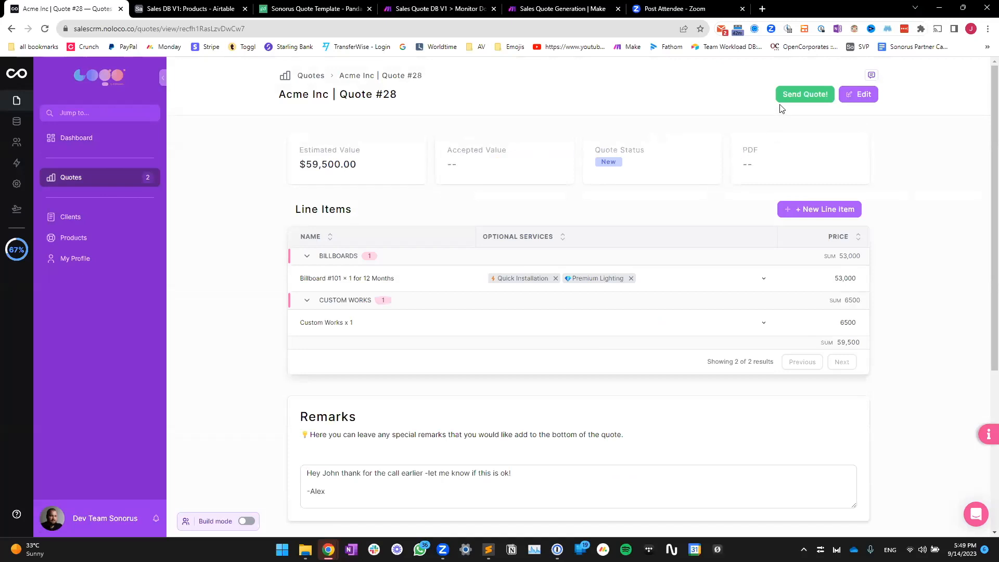
pyautogui.click(793, 92)
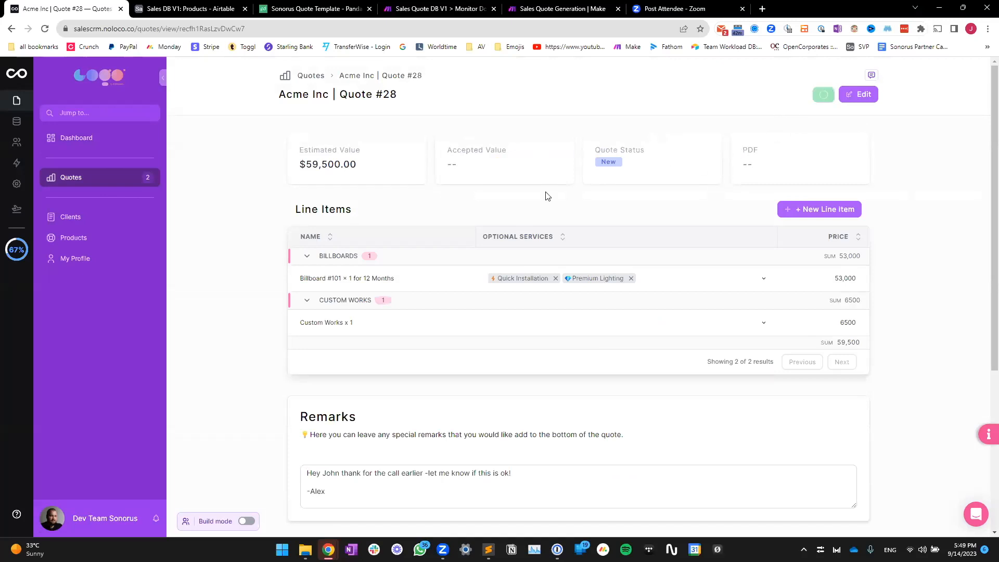
# Check the sent quote's status on its page and in the quotes list, and view Acme Inc | Quote #27
pyautogui.moveTo(593, 149); pyautogui.dragTo(626, 167)
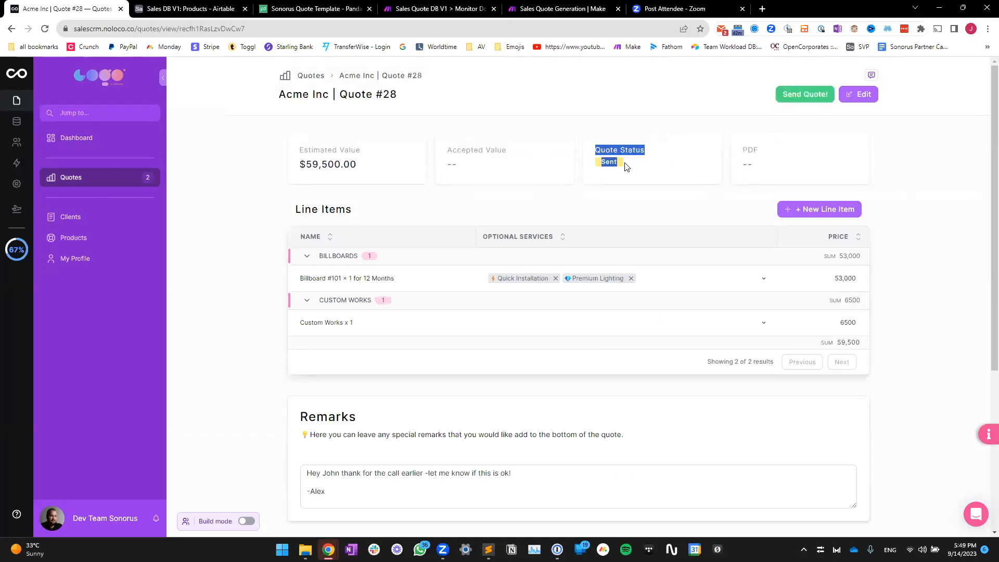
pyautogui.click(621, 166)
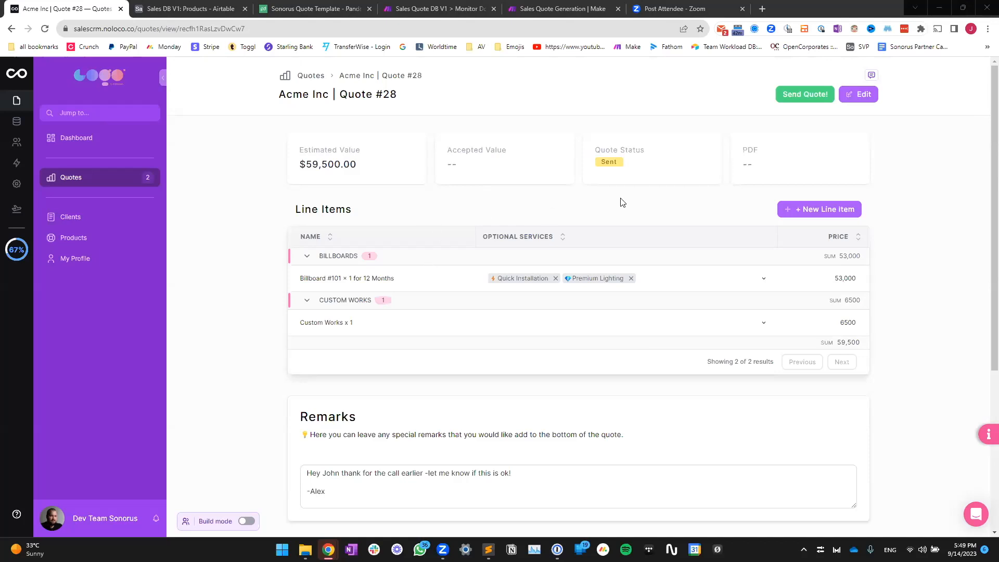
pyautogui.click(92, 187)
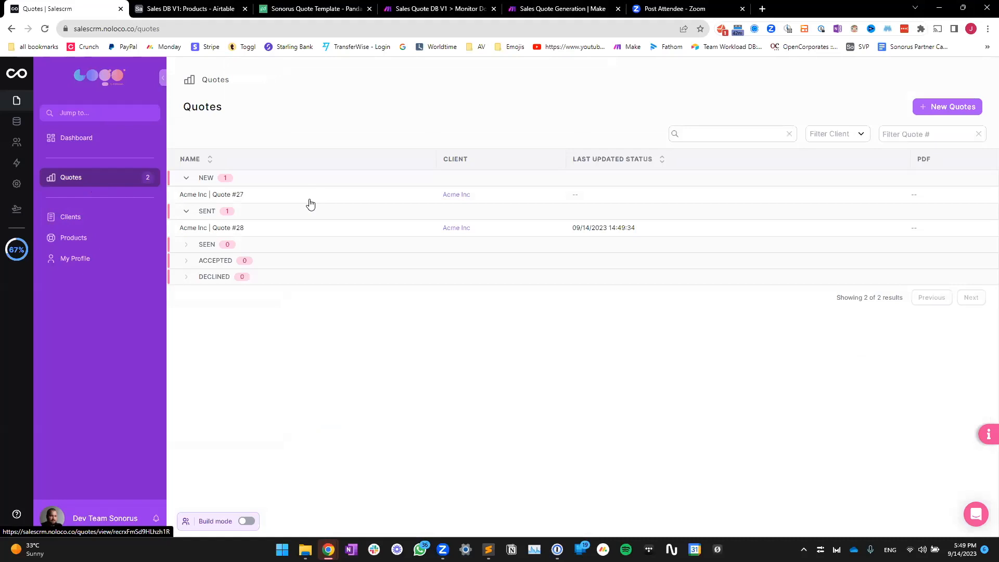
pyautogui.click(280, 201)
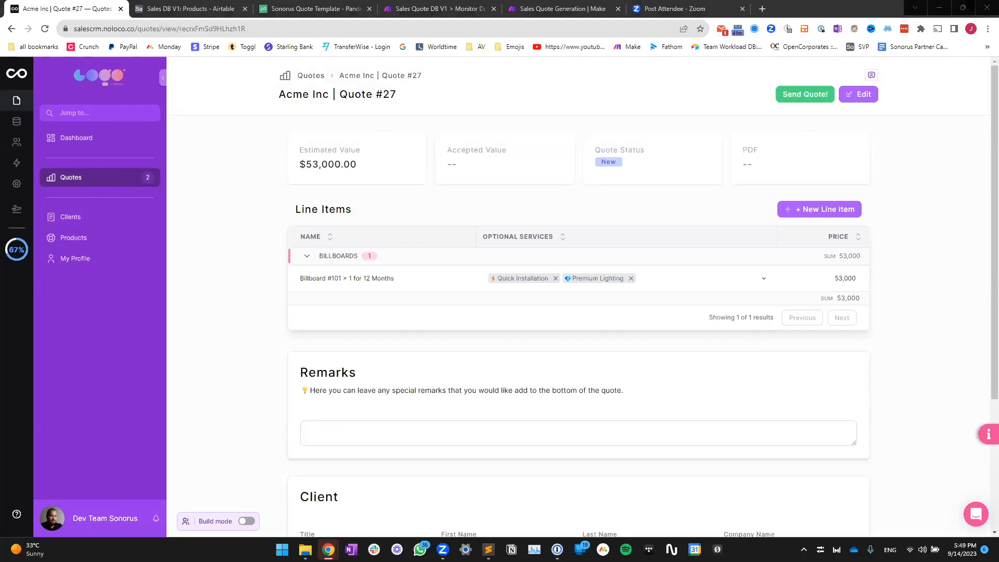
# Switch to the Gmail inbox window and enlarge it in height and width
pyautogui.hotkey('alt', 'Tab')
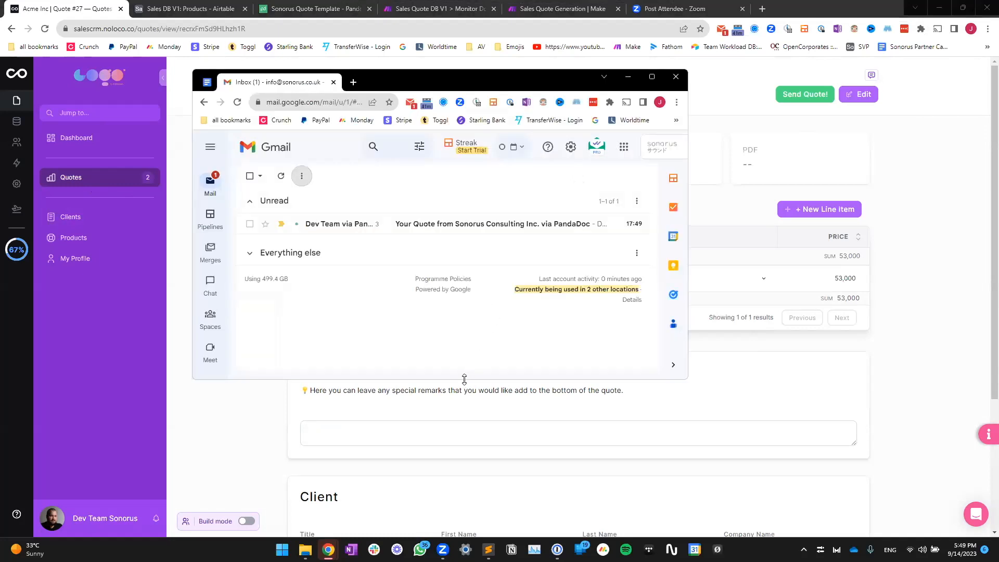
pyautogui.moveTo(464, 380); pyautogui.dragTo(464, 518)
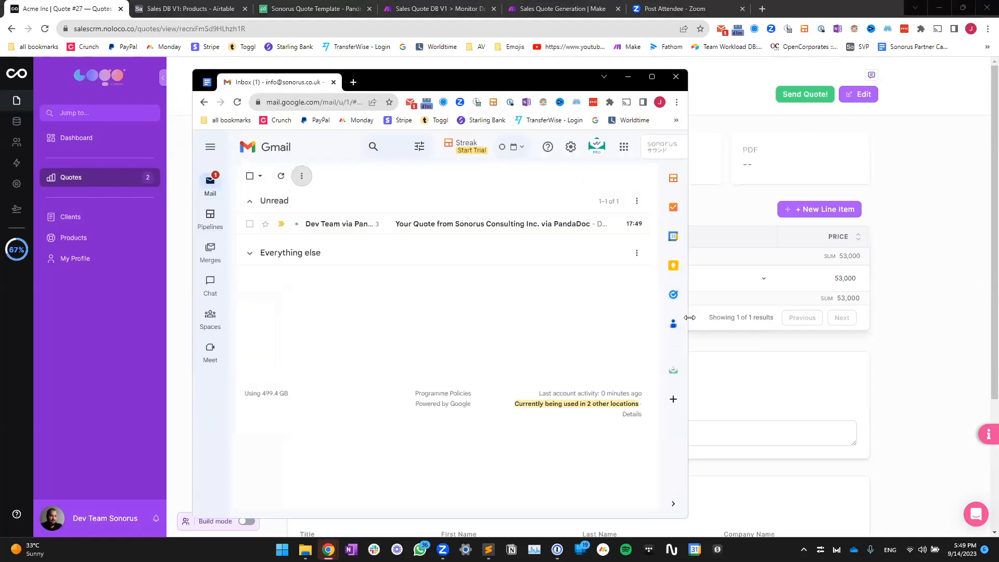
pyautogui.moveTo(690, 318); pyautogui.dragTo(922, 317)
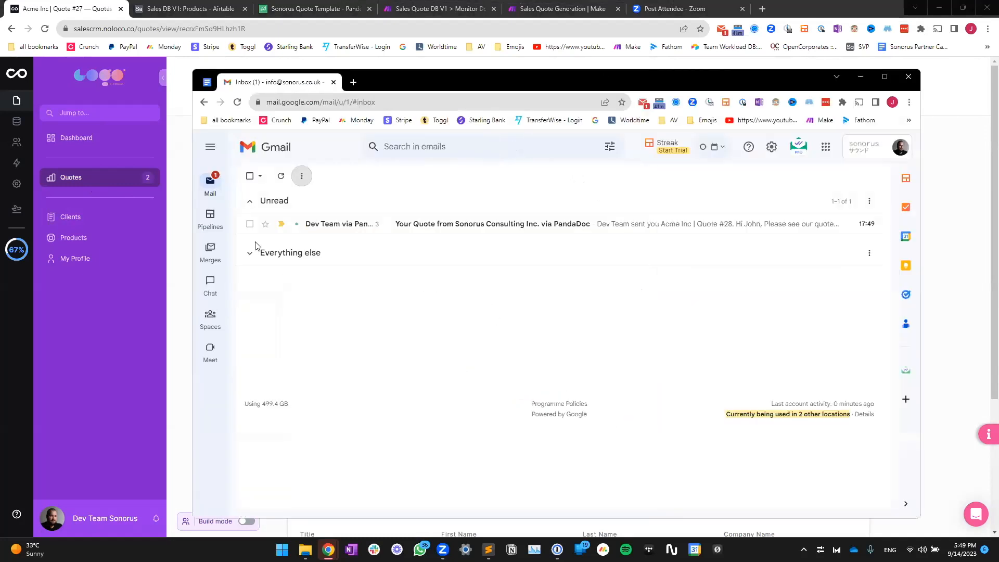
# Open the unread PandaDoc email about Acme Inc | Quote #28 and open the quote document it links to
pyautogui.click(420, 229)
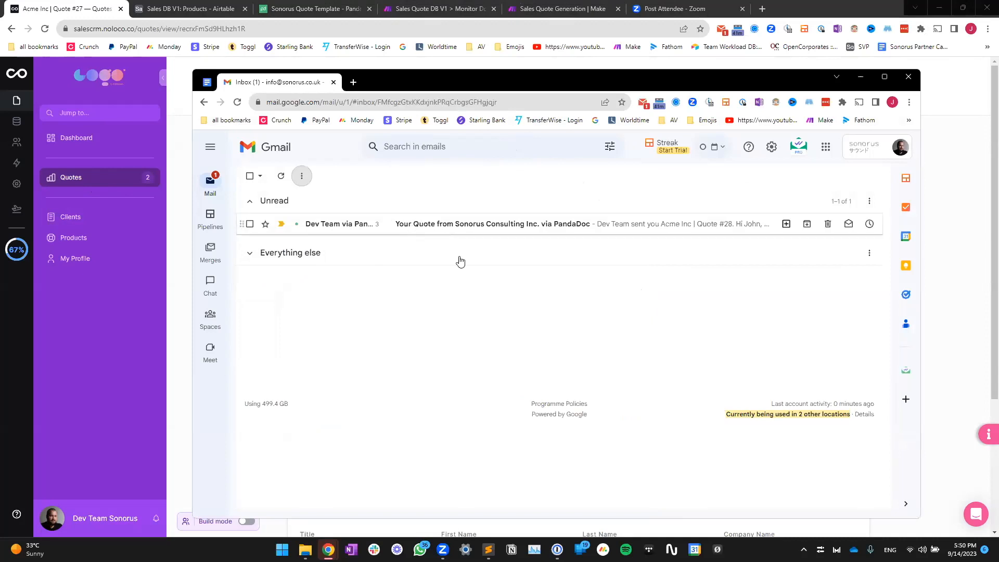
pyautogui.scroll(-4, 467, 333)
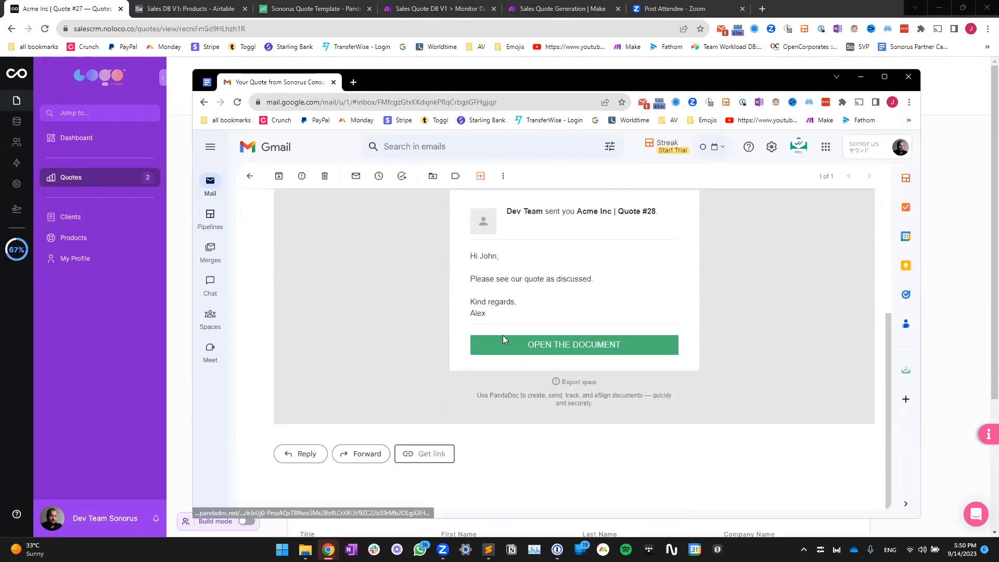
pyautogui.scroll(1, 503, 336)
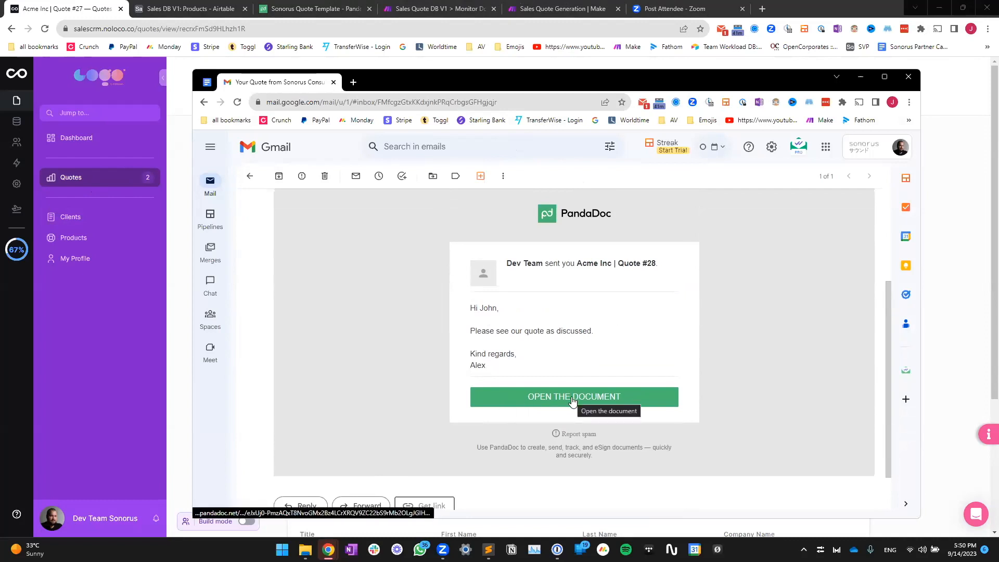
pyautogui.click(508, 400)
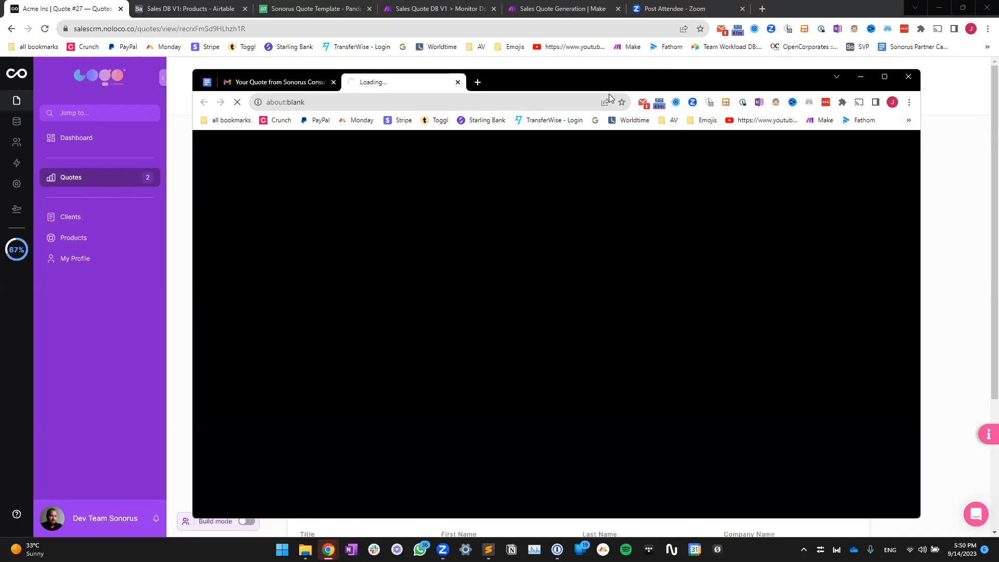
# Return to the Noloco CRM and open Acme Inc | Quote #28 from the quotes list to check its status
pyautogui.moveTo(502, 95); pyautogui.dragTo(512, 235)
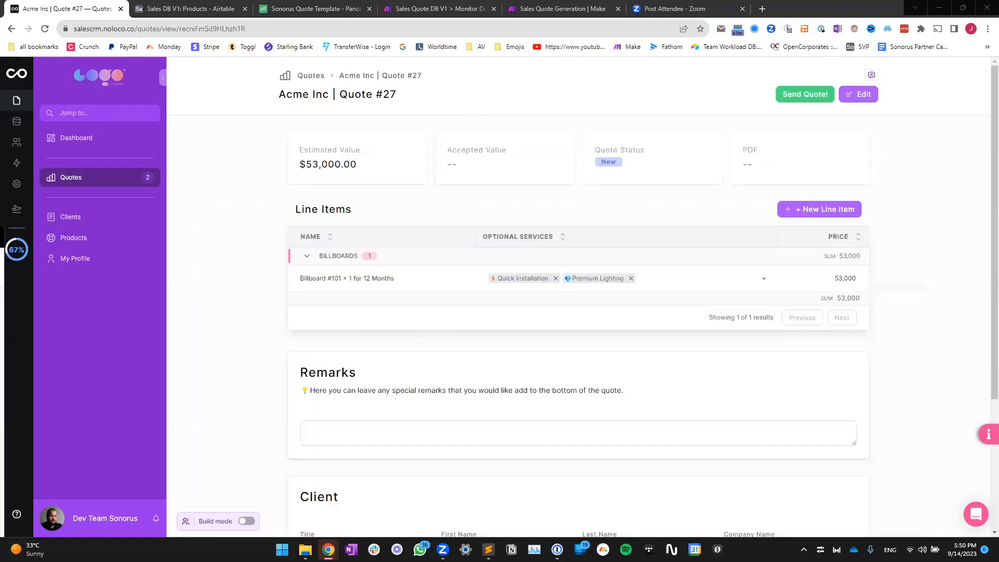
pyautogui.click(120, 183)
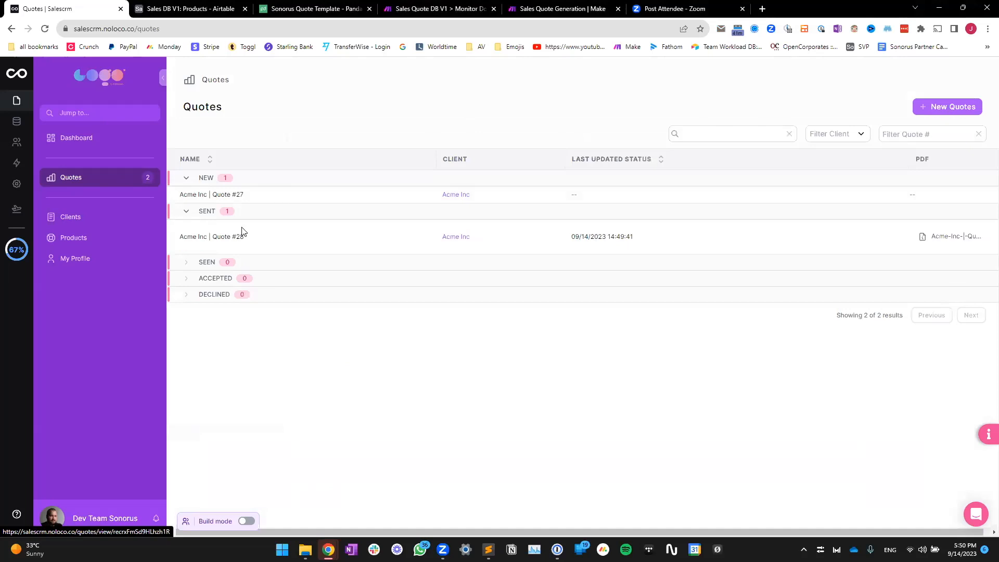
pyautogui.click(235, 240)
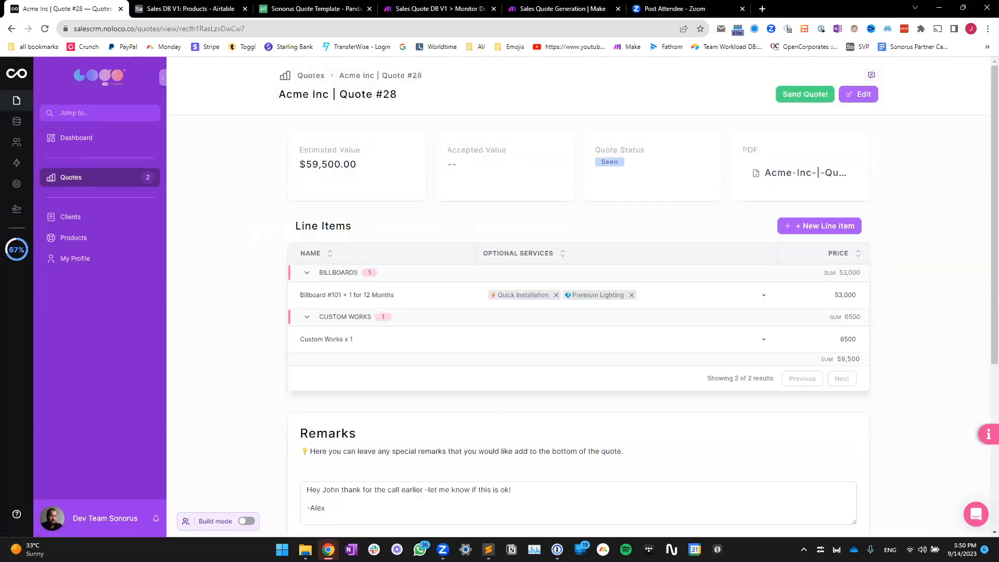
# Bring the PandaDoc quote window back to the front, compare it with the CRM page, and maximize it
pyautogui.hotkey('alt', 'Tab')
pyautogui.moveTo(2, 234); pyautogui.dragTo(702, 88)
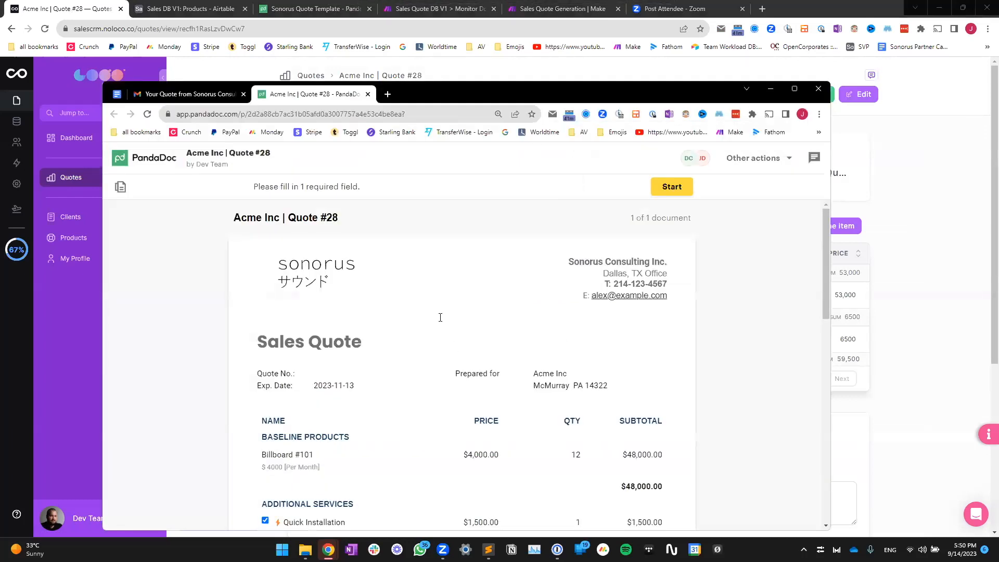
pyautogui.moveTo(550, 103); pyautogui.dragTo(350, 379)
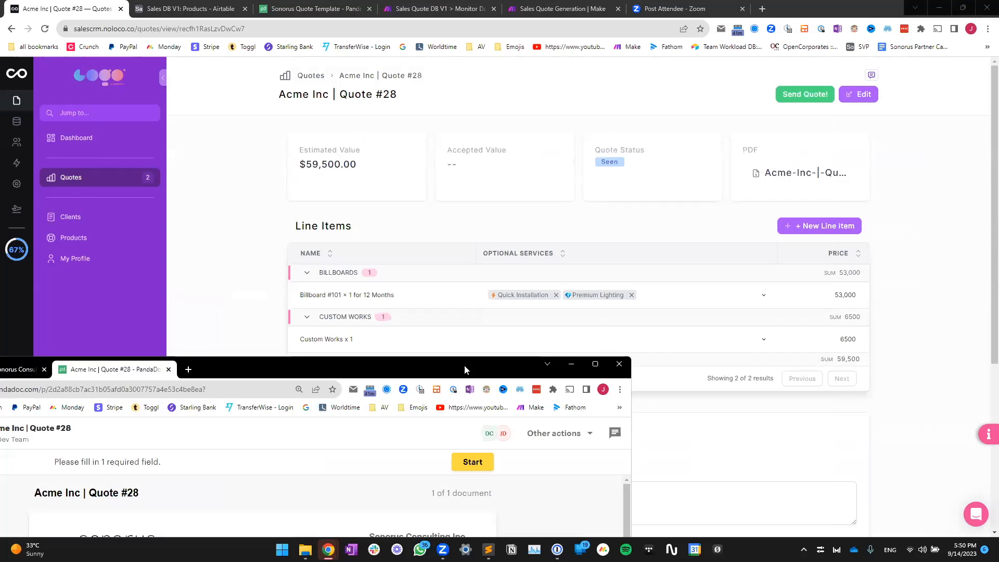
pyautogui.moveTo(465, 367); pyautogui.dragTo(0, 209)
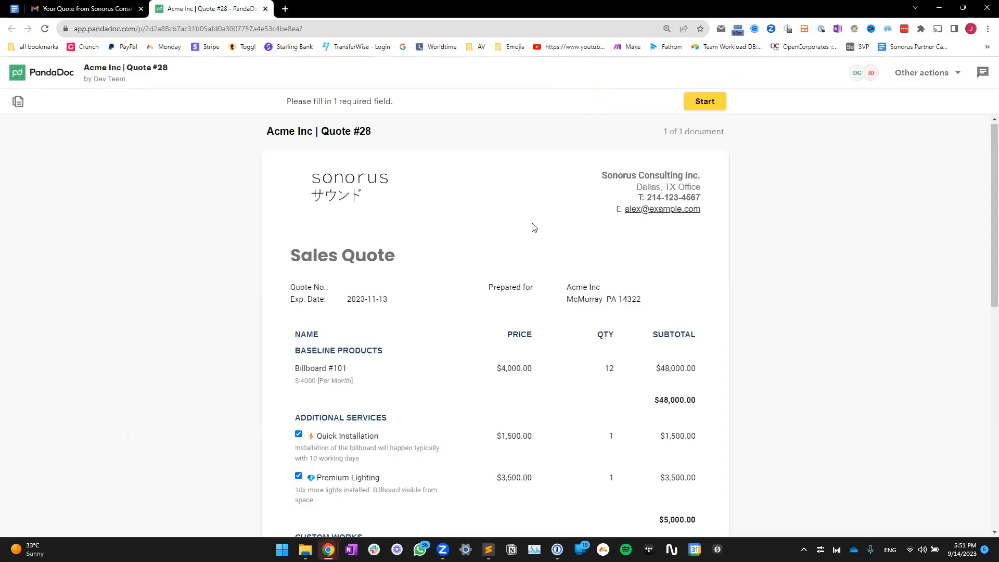
# Try the optional service checkboxes in the client's quote, leaving Quick Installation selected and Premium Lighting deselected
pyautogui.scroll(-3, 401, 337)
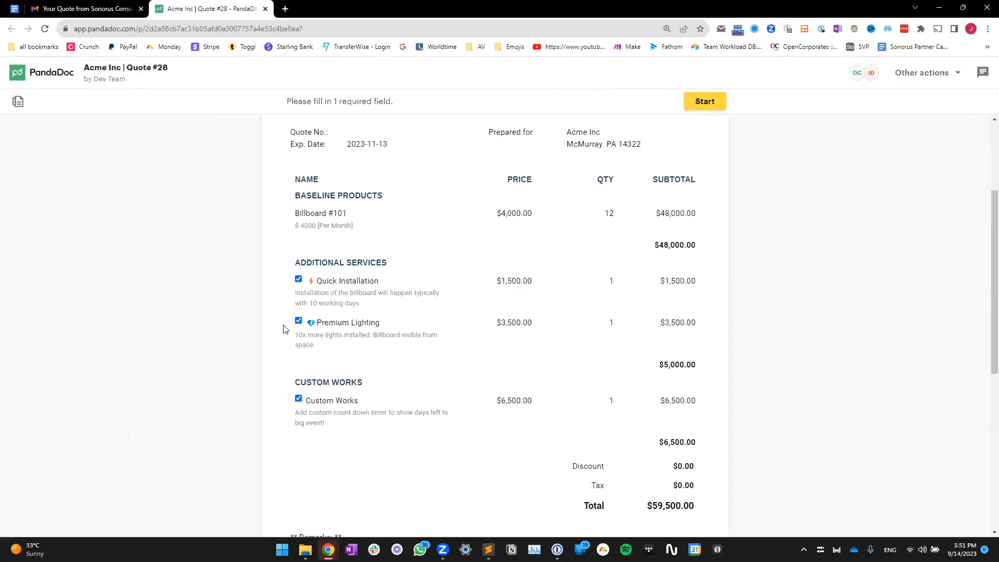
pyautogui.click(298, 280)
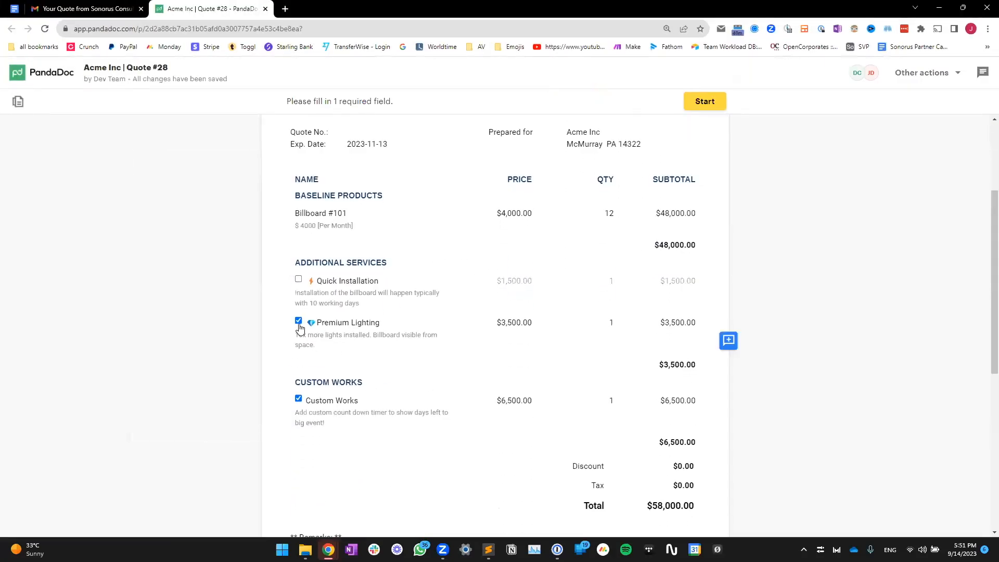
pyautogui.click(298, 321)
pyautogui.scroll(3, 374, 363)
pyautogui.scroll(-2, 312, 375)
pyautogui.click(299, 373)
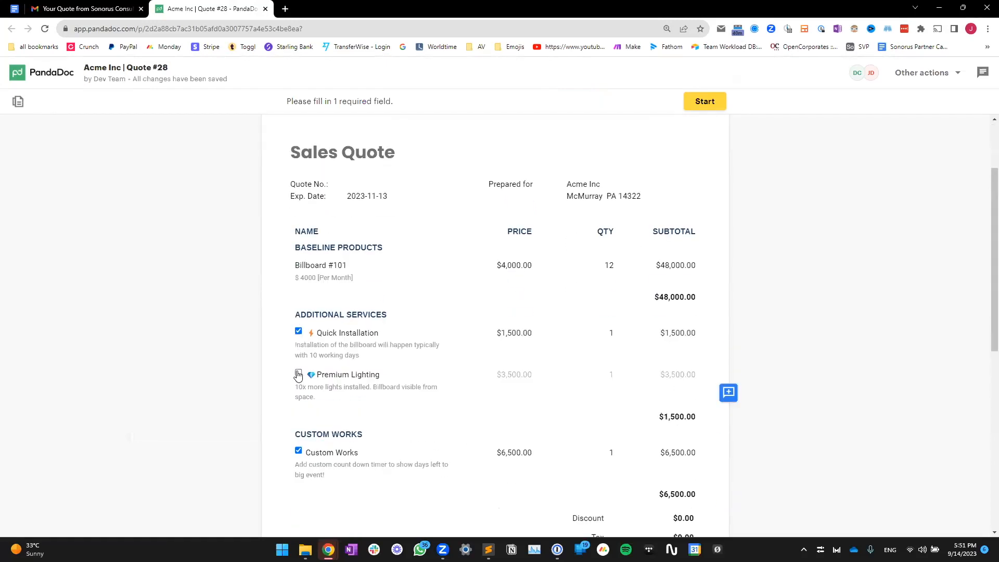
pyautogui.click(296, 379)
pyautogui.scroll(-2, 504, 350)
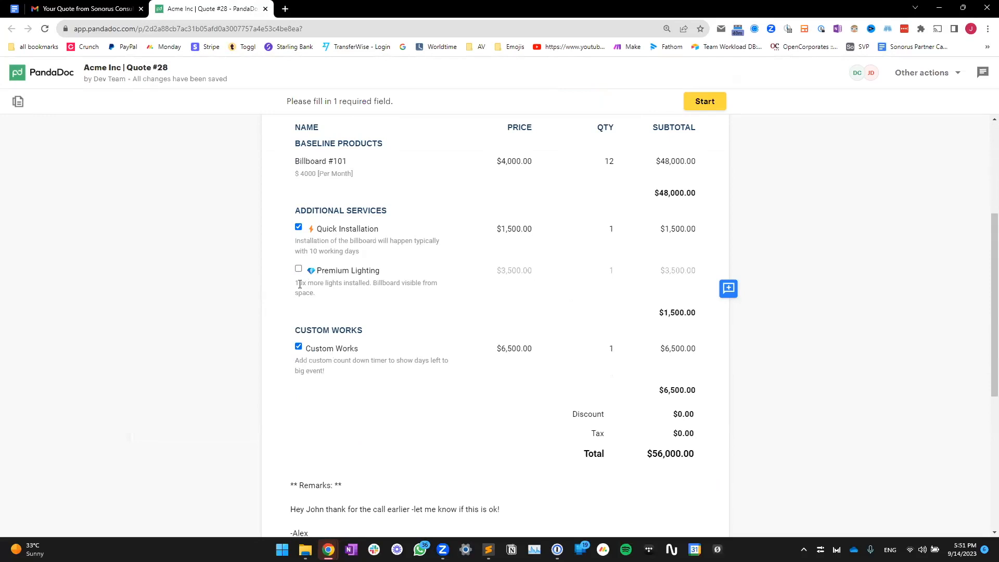
# Examine the Premium Lighting description, the custom works line, the total and the remarks in the client's quote
pyautogui.moveTo(298, 284); pyautogui.dragTo(347, 294)
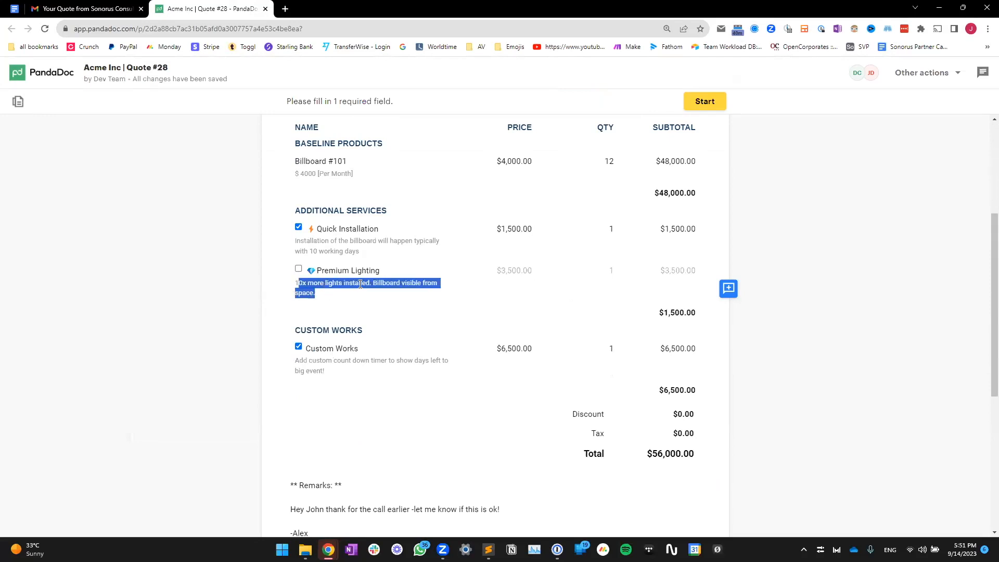
pyautogui.click(381, 284)
pyautogui.moveTo(422, 294); pyautogui.dragTo(374, 285)
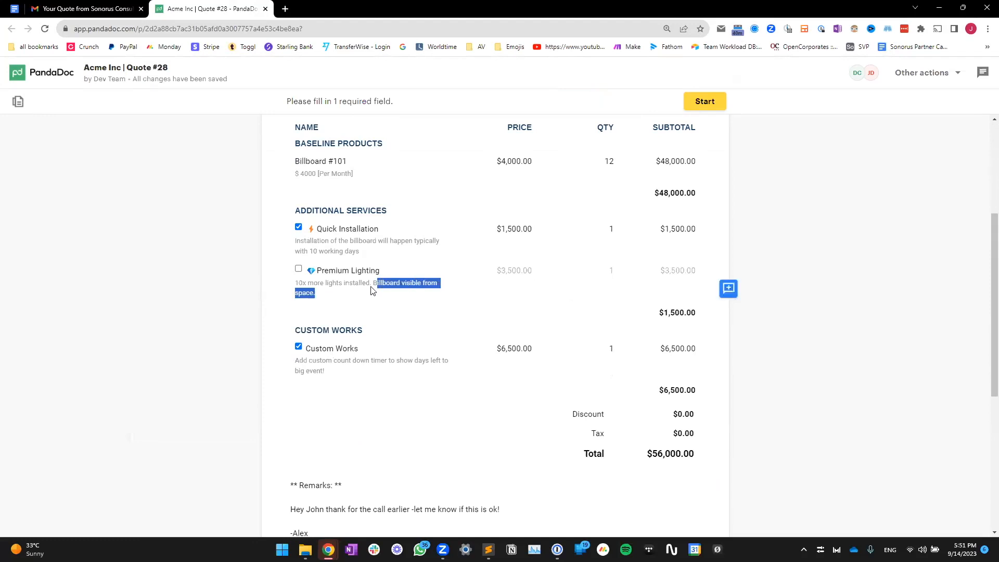
pyautogui.click(373, 285)
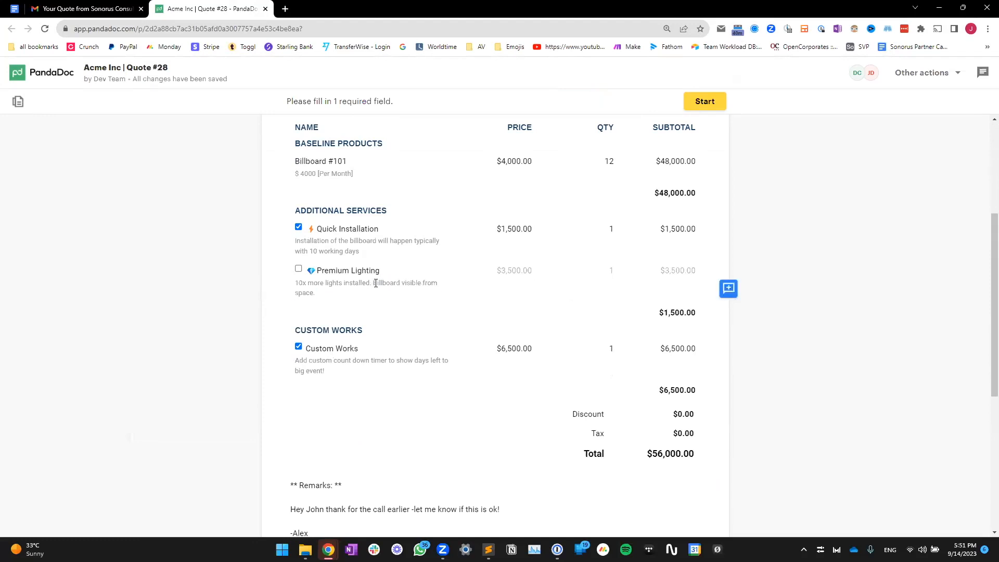
pyautogui.tripleClick(312, 294)
pyautogui.click(325, 301)
pyautogui.scroll(-1, 324, 332)
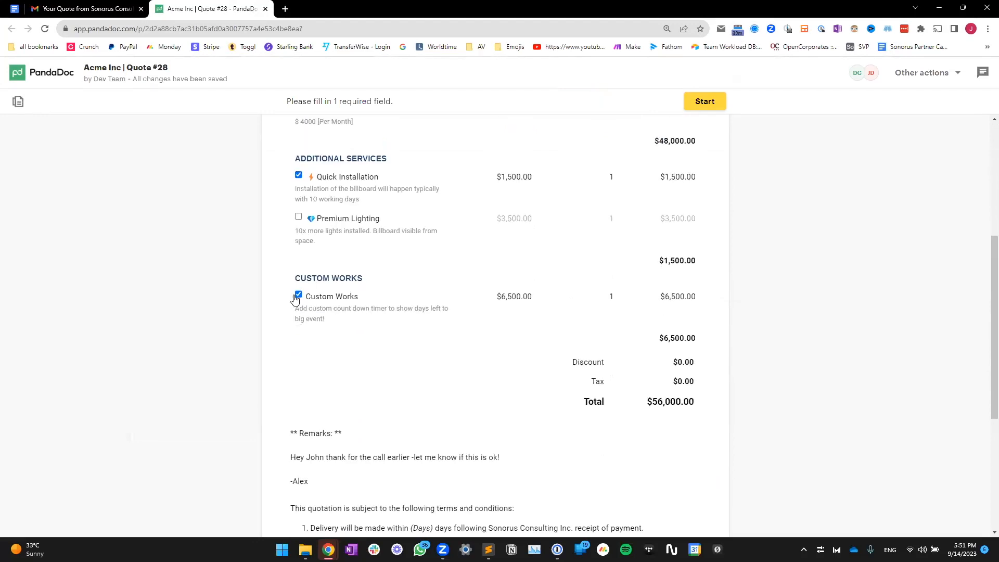
pyautogui.scroll(-2, 308, 347)
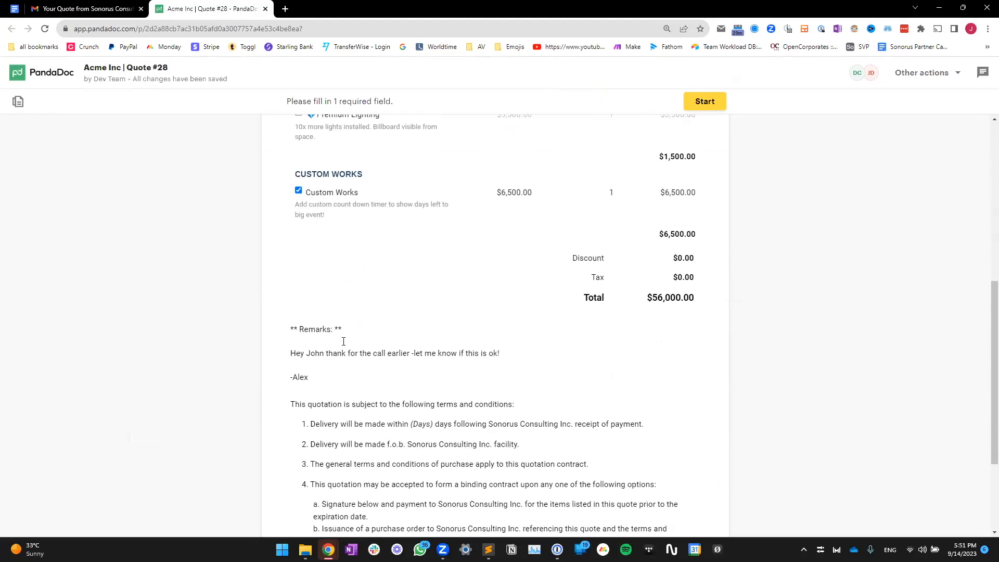
pyautogui.moveTo(312, 379); pyautogui.dragTo(295, 334)
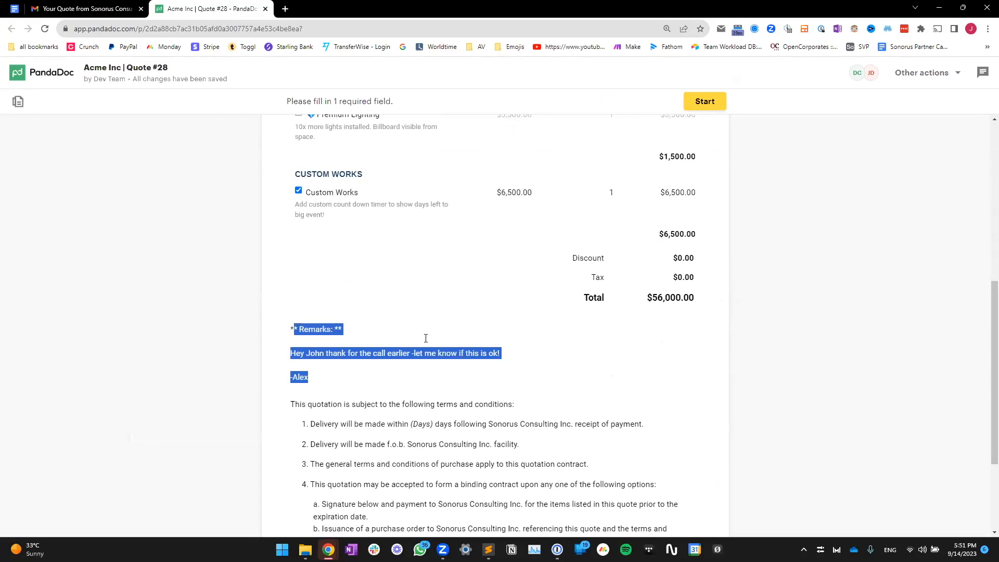
pyautogui.scroll(3, 444, 299)
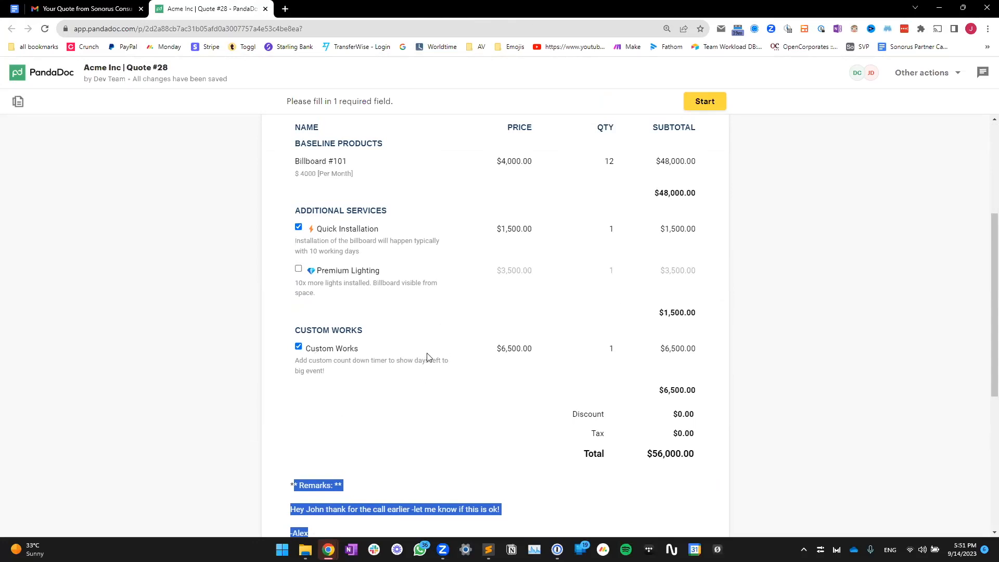
pyautogui.scroll(2, 420, 389)
pyautogui.scroll(-2, 420, 388)
# Switch to the Noloco CRM window and open the Line Items collection of Quote #28 for editing in build mode
pyautogui.hotkey('alt', 'Tab')
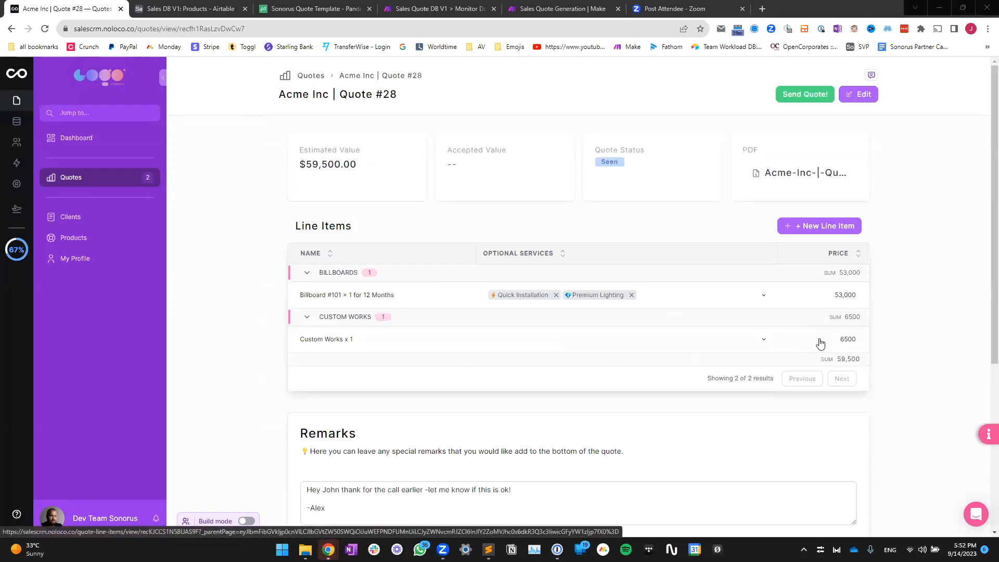
pyautogui.click(247, 522)
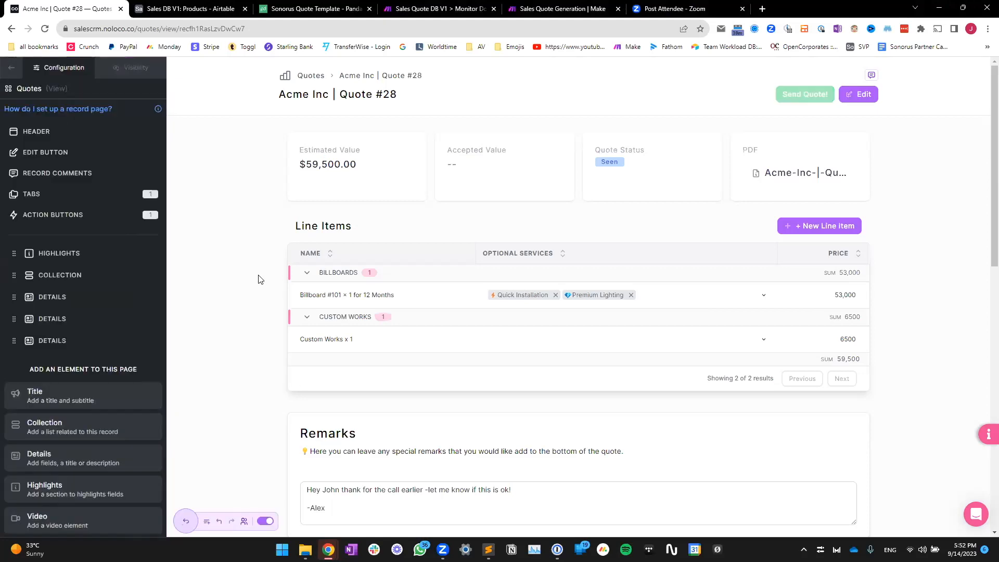
pyautogui.click(401, 228)
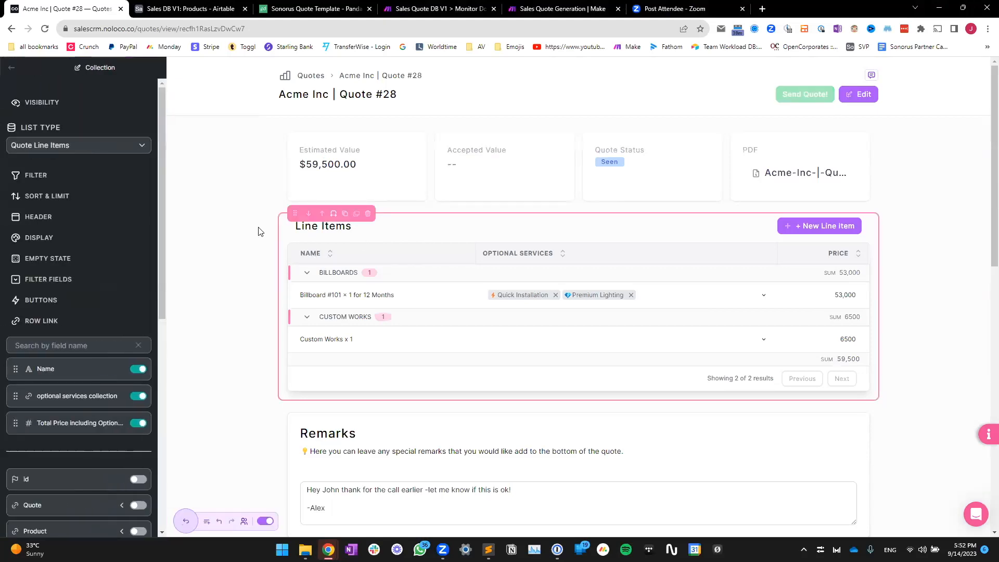
# Add a record button to the Line Items collection and set its button text to Delete
pyautogui.click(52, 302)
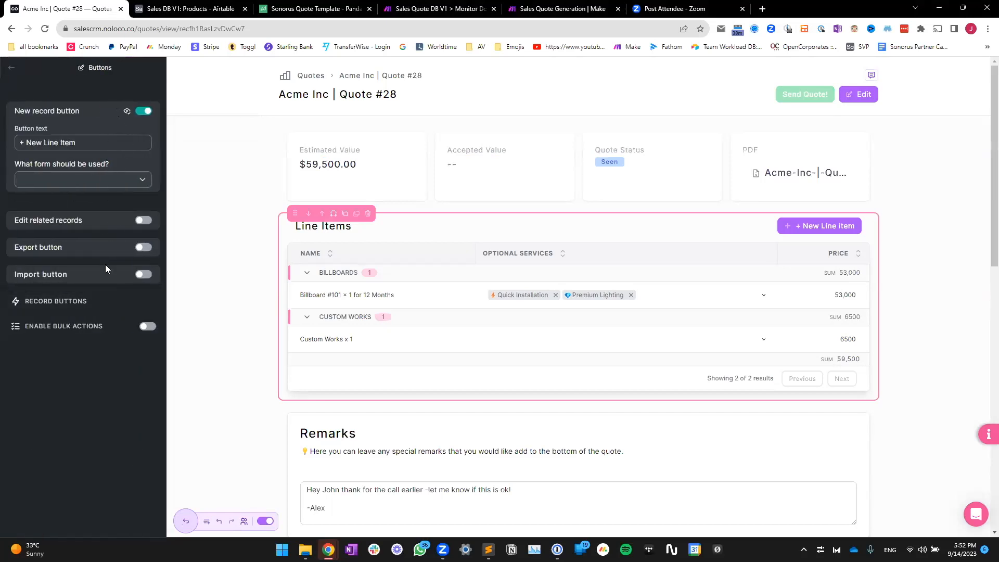
pyautogui.click(80, 308)
pyautogui.click(139, 146)
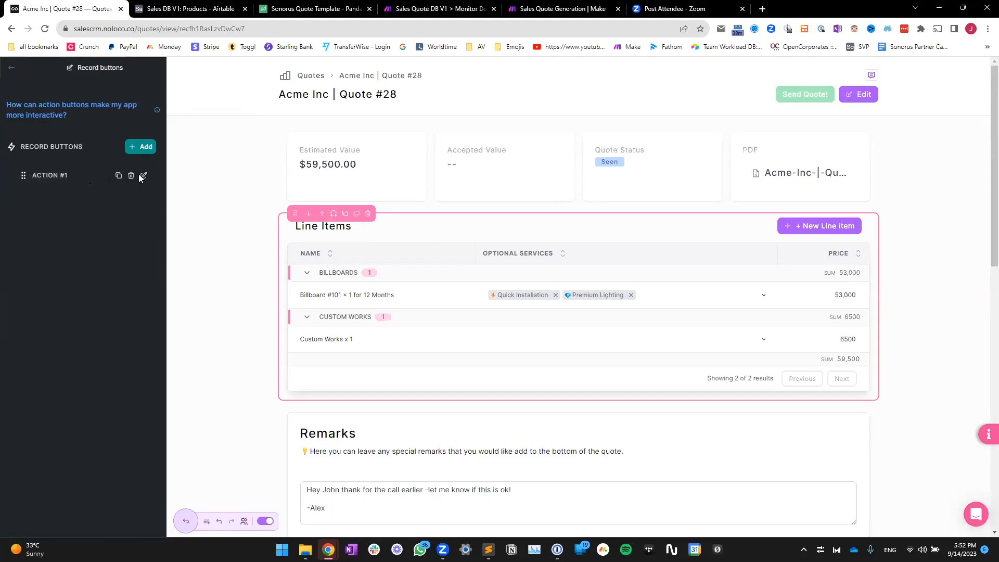
pyautogui.click(144, 177)
pyautogui.tripleClick(53, 126)
pyautogui.write('Delete')
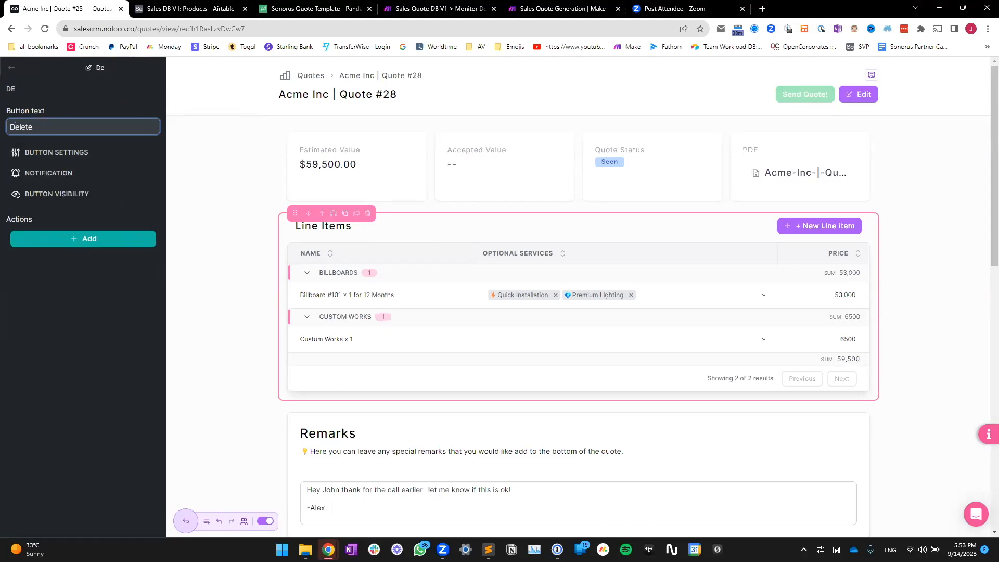
# Give the Delete button a "Delete a record" action that targets "This record"
pyautogui.click(94, 242)
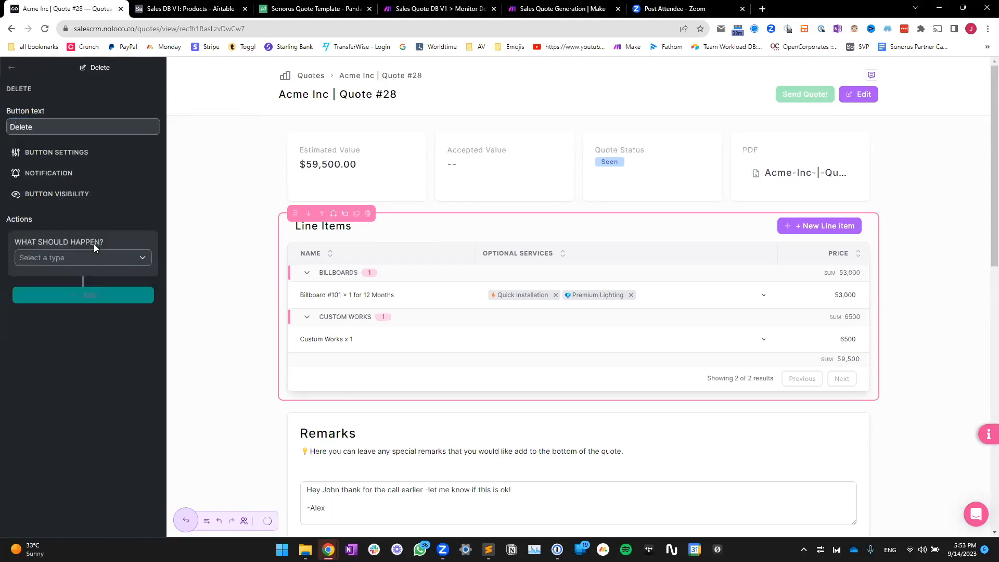
pyautogui.click(66, 258)
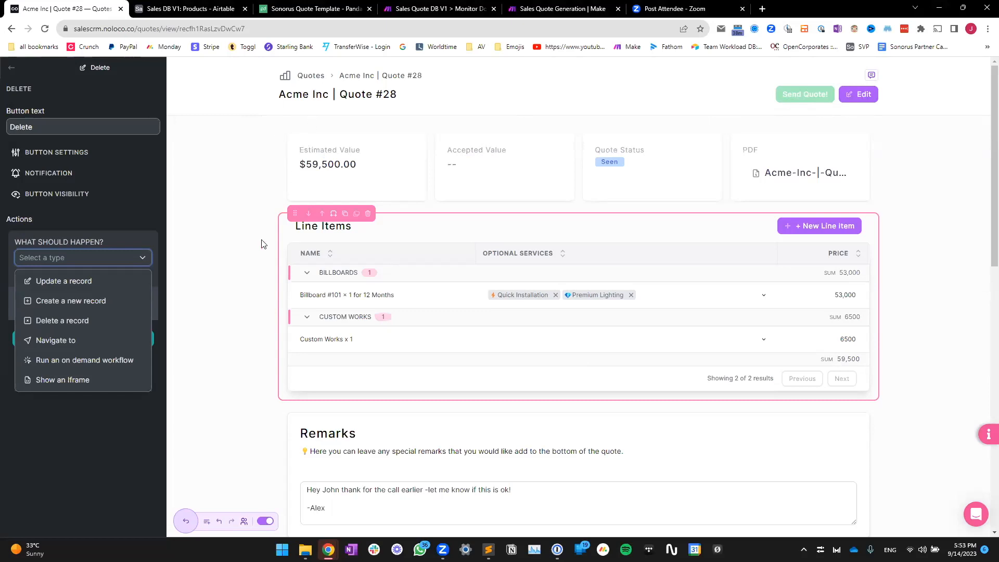
pyautogui.click(102, 323)
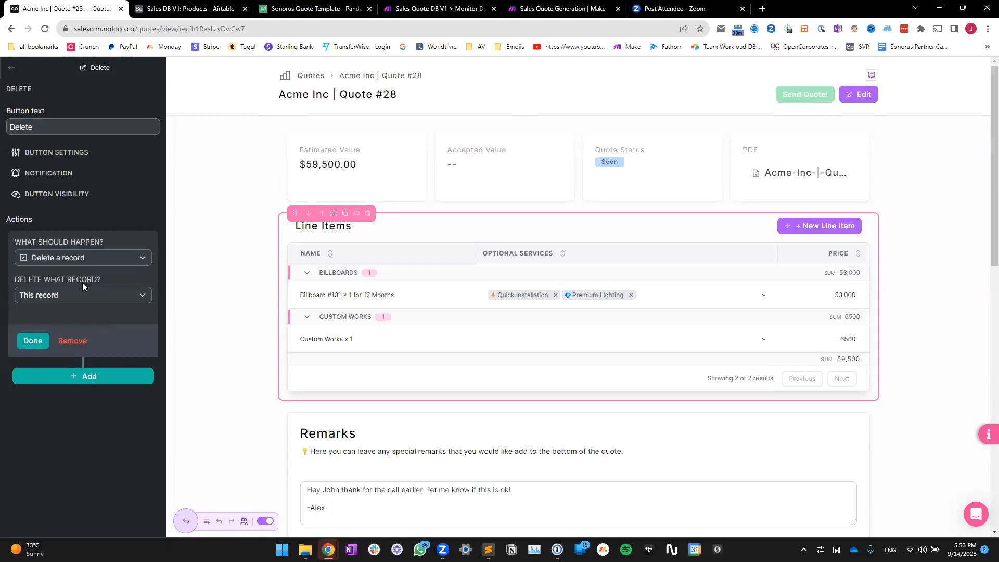
pyautogui.moveTo(34, 280); pyautogui.dragTo(103, 286)
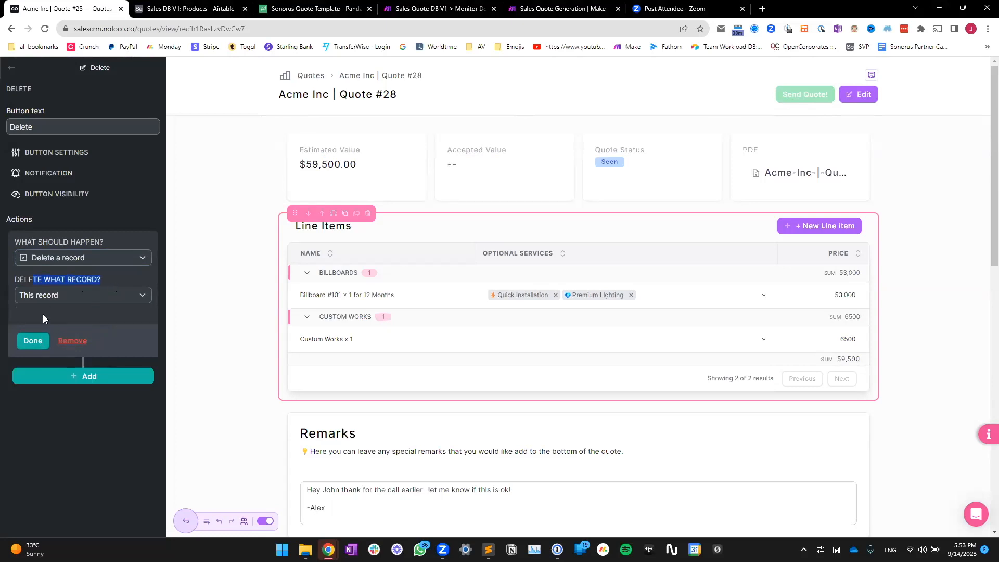
pyautogui.click(83, 295)
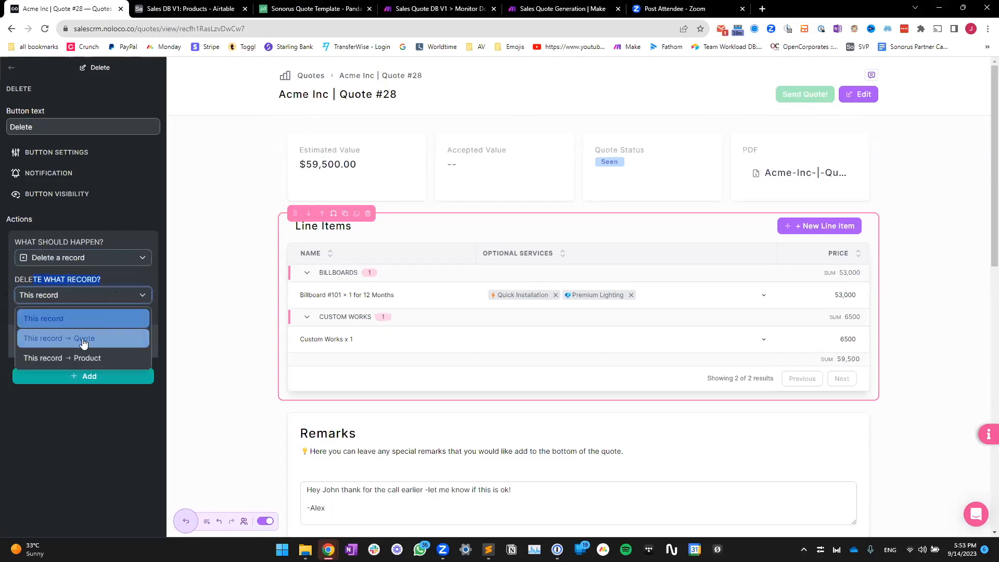
pyautogui.click(117, 277)
pyautogui.click(39, 346)
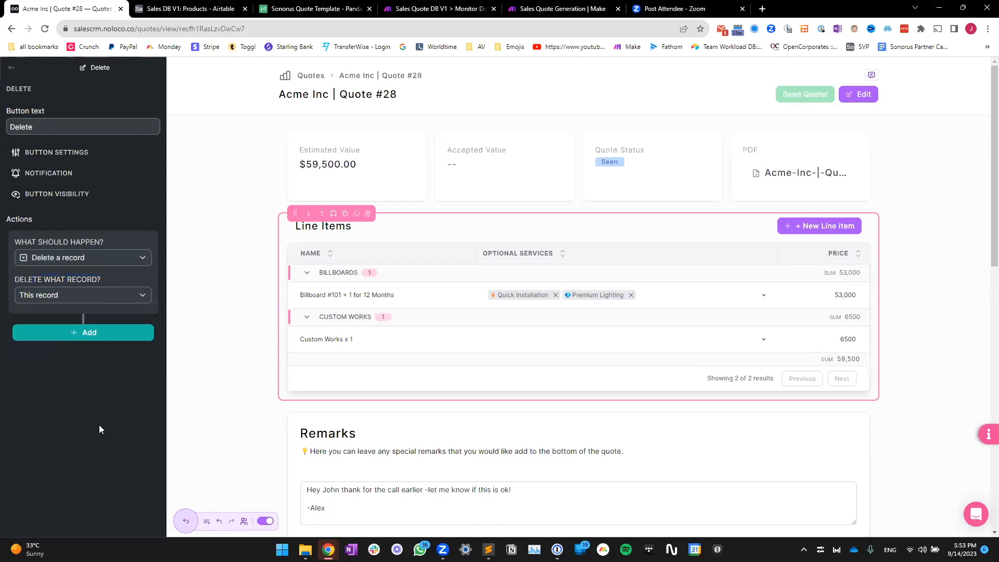
# Set the Delete button's appearance to Danger and its modal title to "Are you sure you would like to delete this record?"
pyautogui.click(74, 152)
pyautogui.click(218, 173)
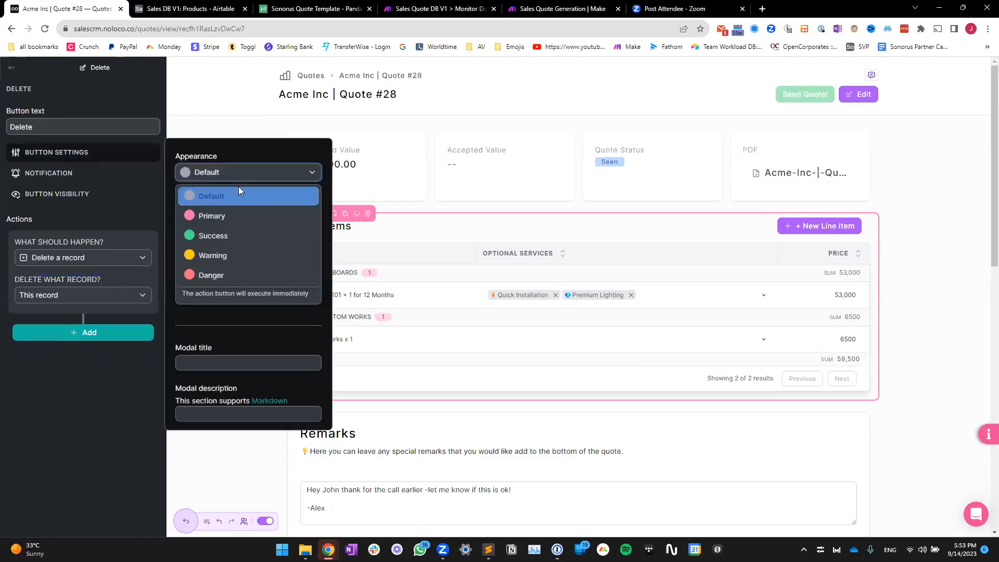
pyautogui.click(231, 279)
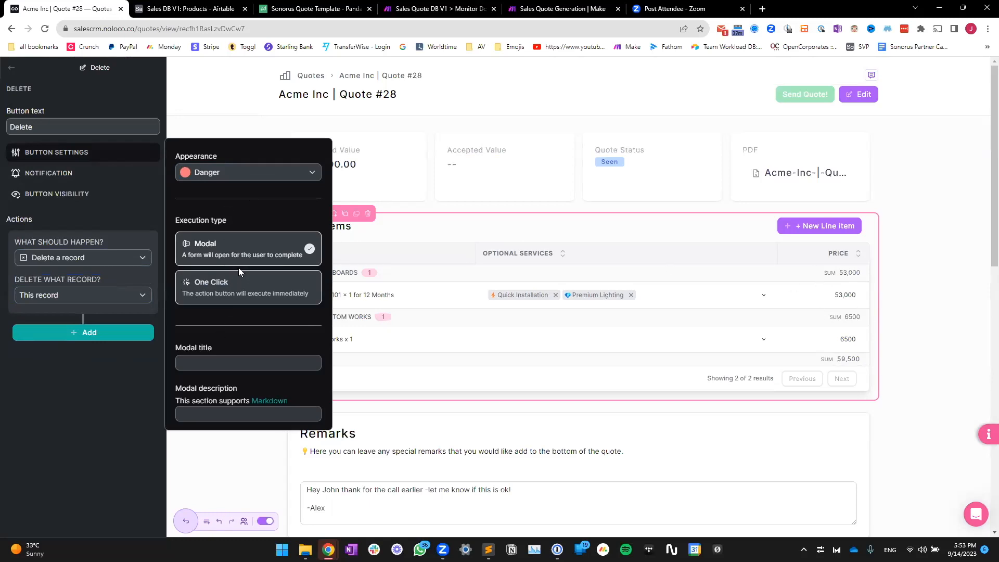
pyautogui.click(244, 365)
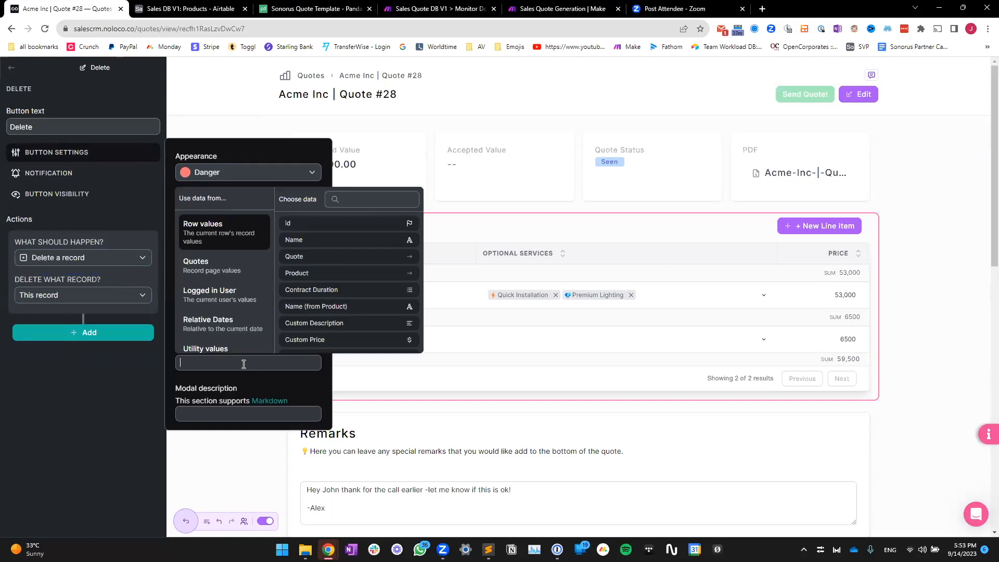
pyautogui.write('Are you sur')
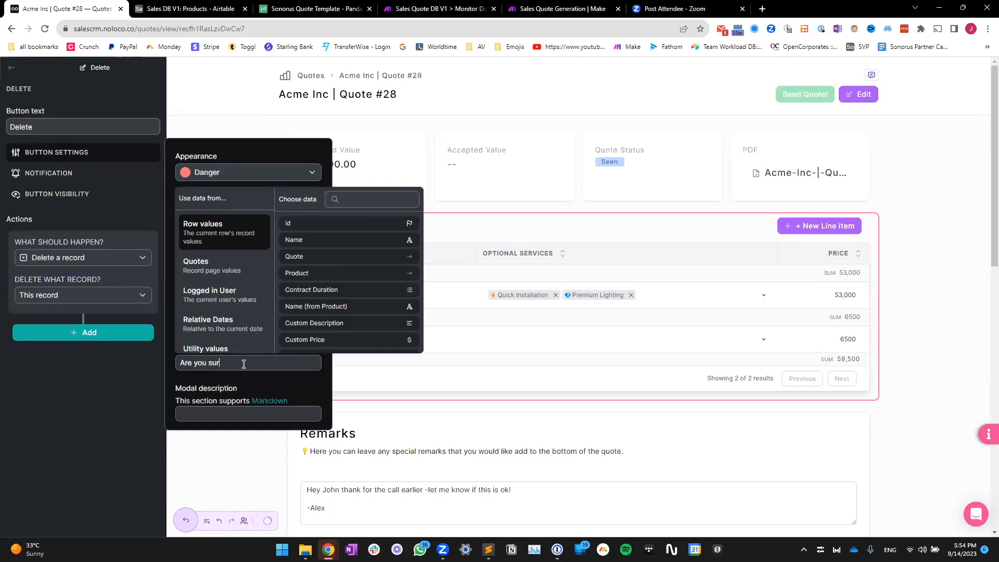
pyautogui.write('e you would like to delete this record?')
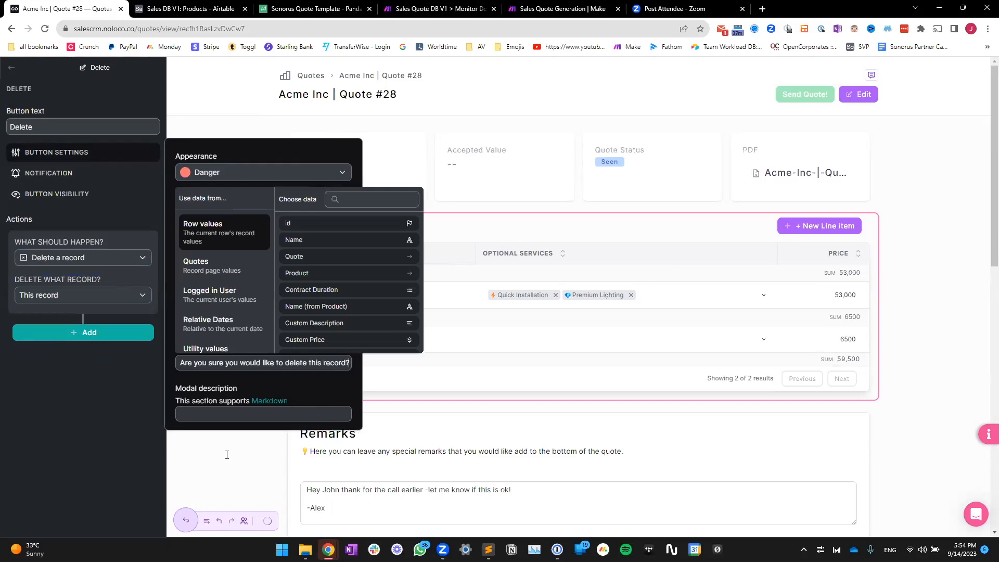
pyautogui.click(100, 436)
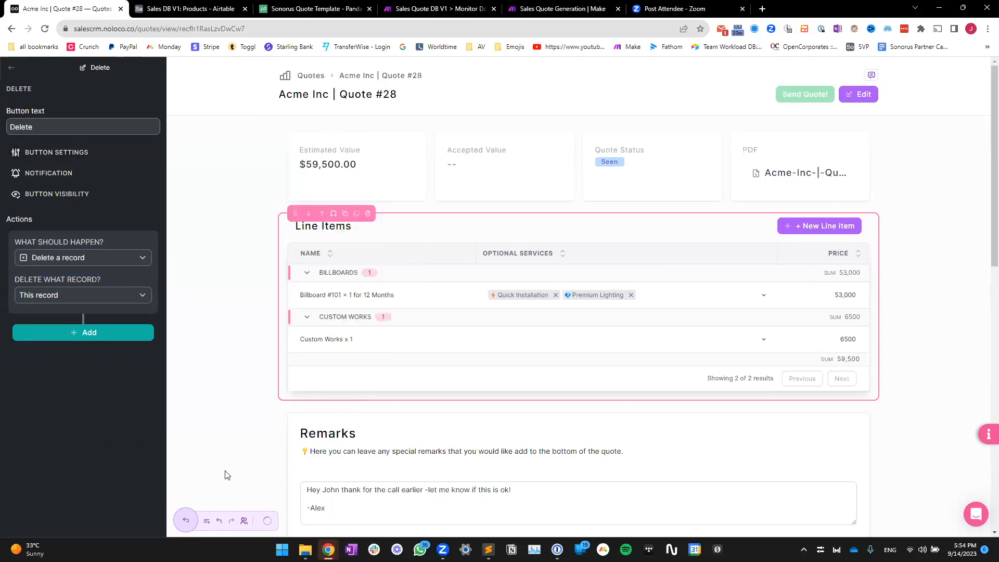
# Leave build mode and delete the Custom Works line item from Quote #28 using its new Delete button
pyautogui.click(257, 525)
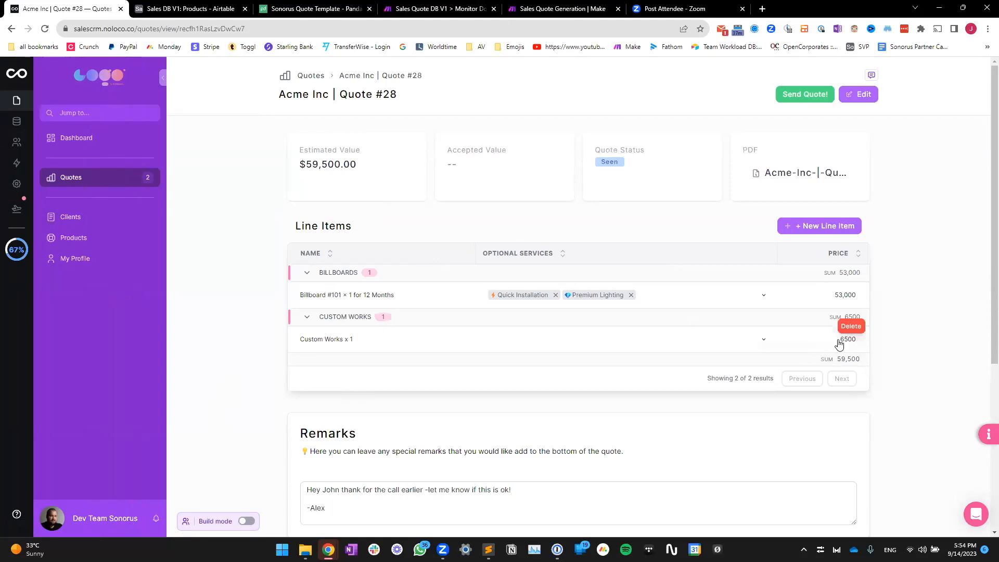
pyautogui.click(850, 329)
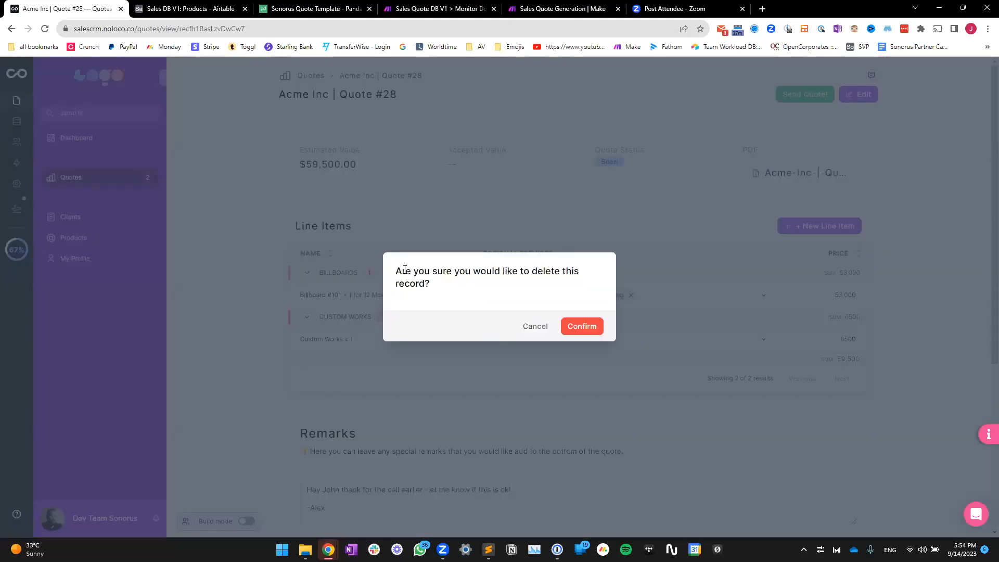
pyautogui.moveTo(403, 270); pyautogui.dragTo(492, 298)
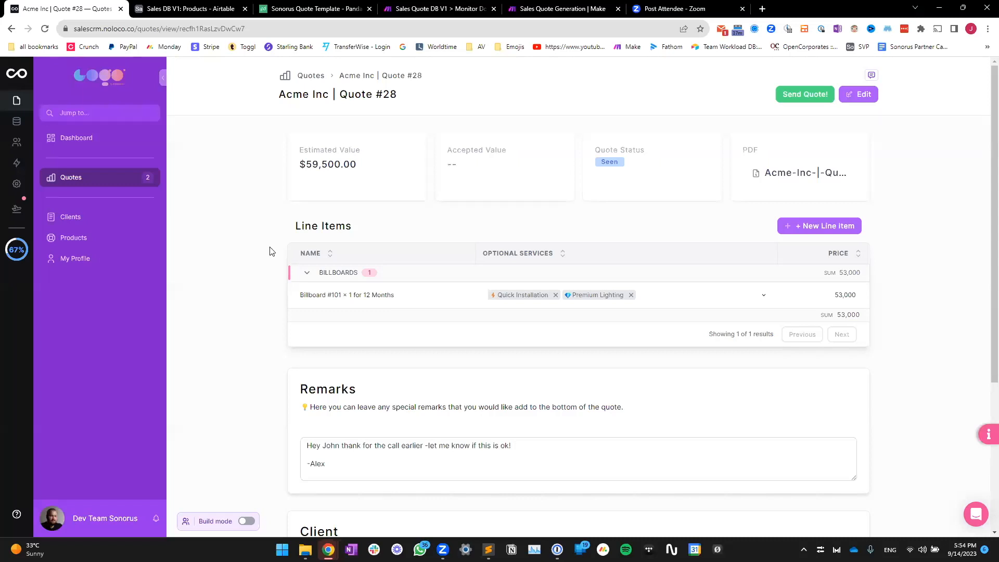
# Send the revised Quote #28 and compare its new PandaDoc document with the earlier version's line items and total
pyautogui.click(814, 94)
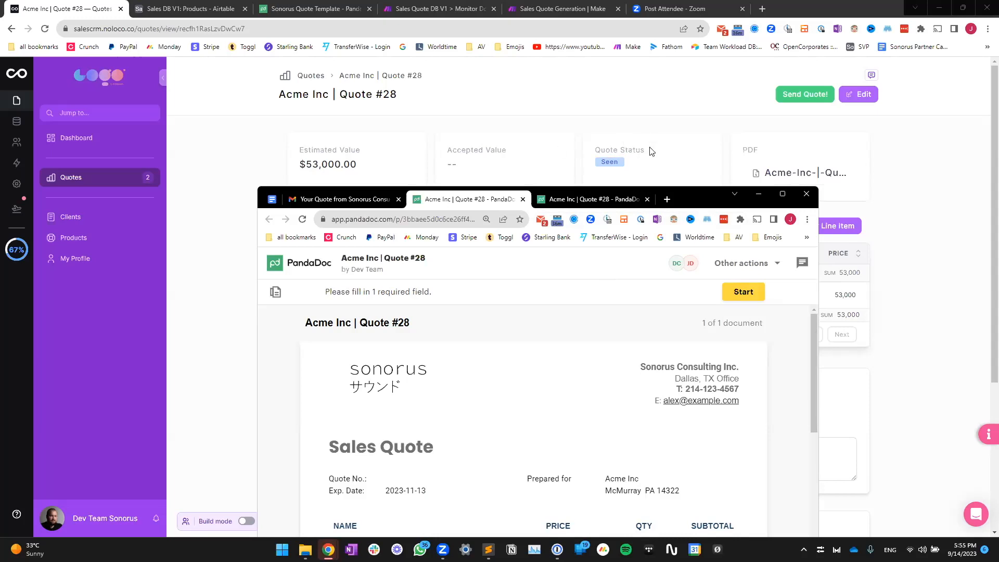
pyautogui.doubleClick(700, 186)
pyautogui.scroll(-5, 319, 280)
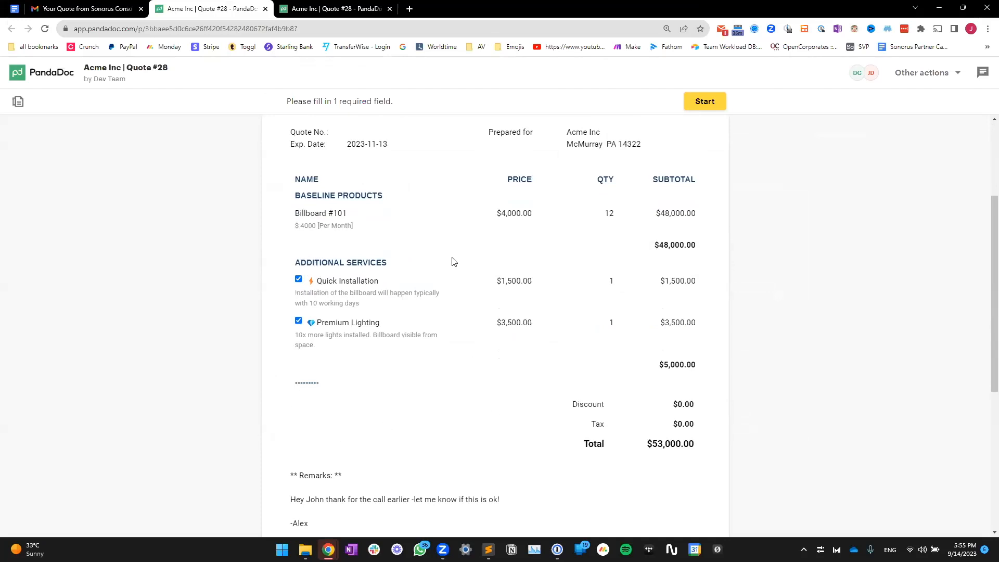
pyautogui.click(350, 12)
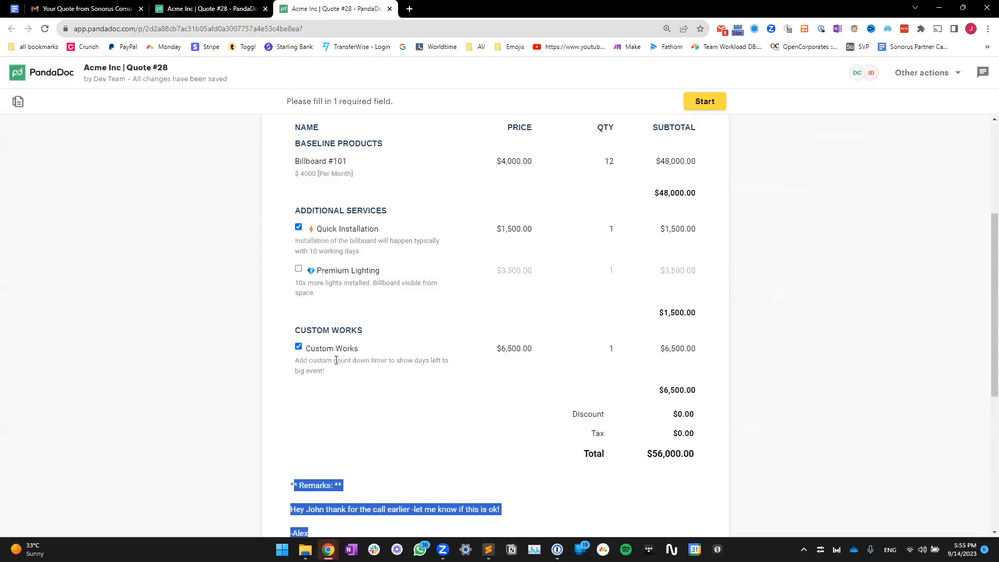
pyautogui.click(208, 9)
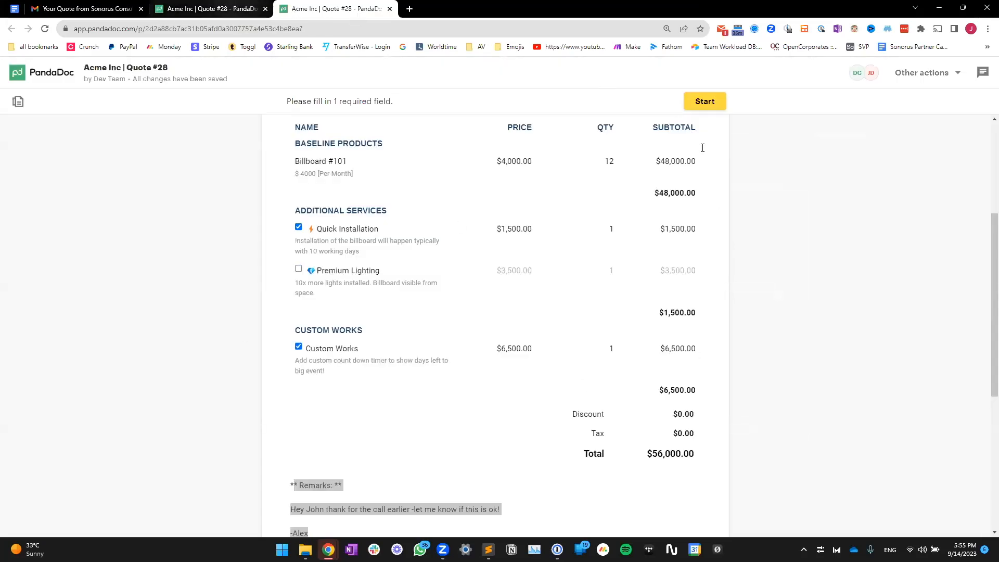
pyautogui.scroll(-1, 698, 326)
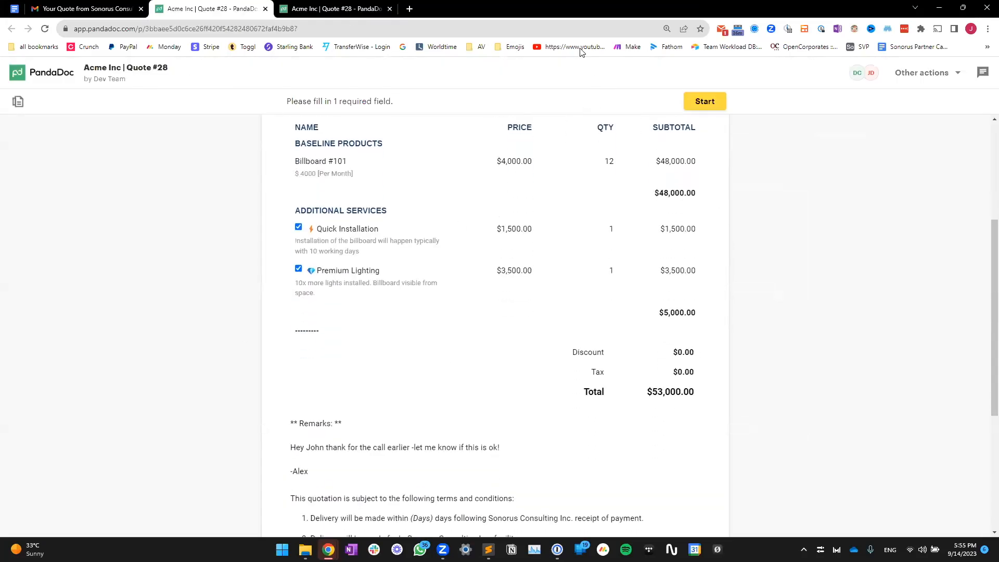
pyautogui.scroll(3, 614, 261)
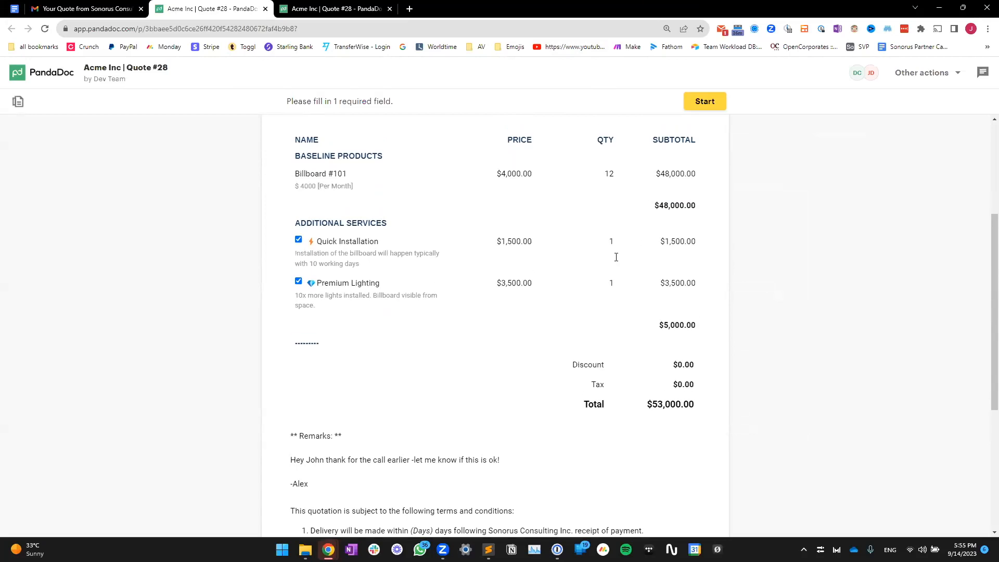
# Sign the revised quote as the client with the suggested typed signature and finish the document
pyautogui.click(700, 103)
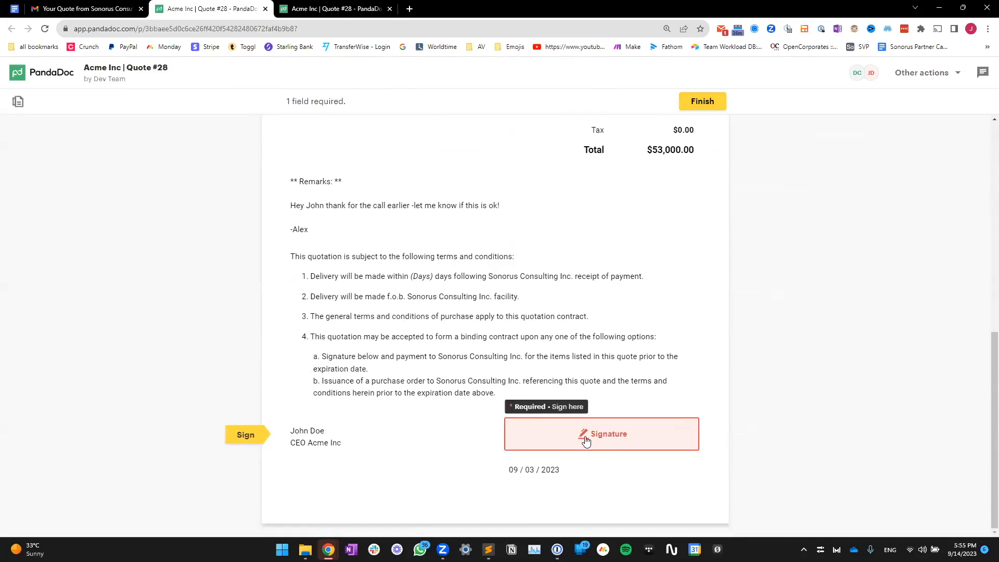
pyautogui.click(585, 441)
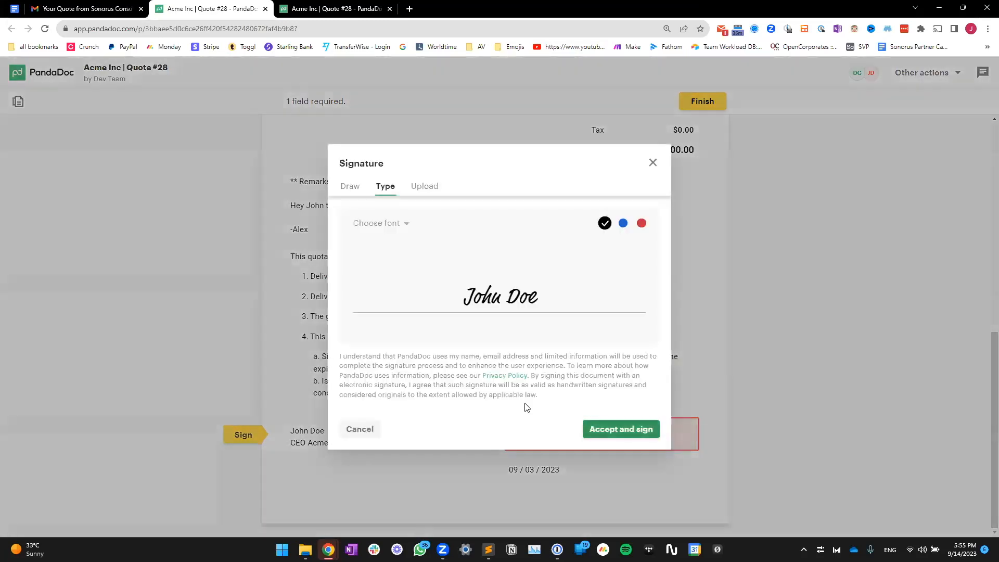
pyautogui.click(653, 164)
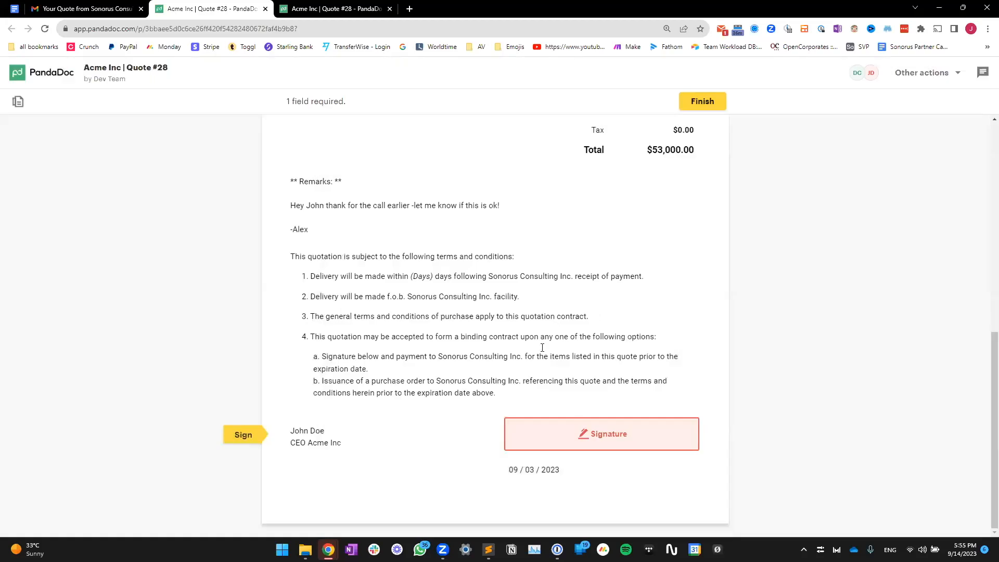
pyautogui.scroll(5, 515, 404)
pyautogui.scroll(-3, 512, 400)
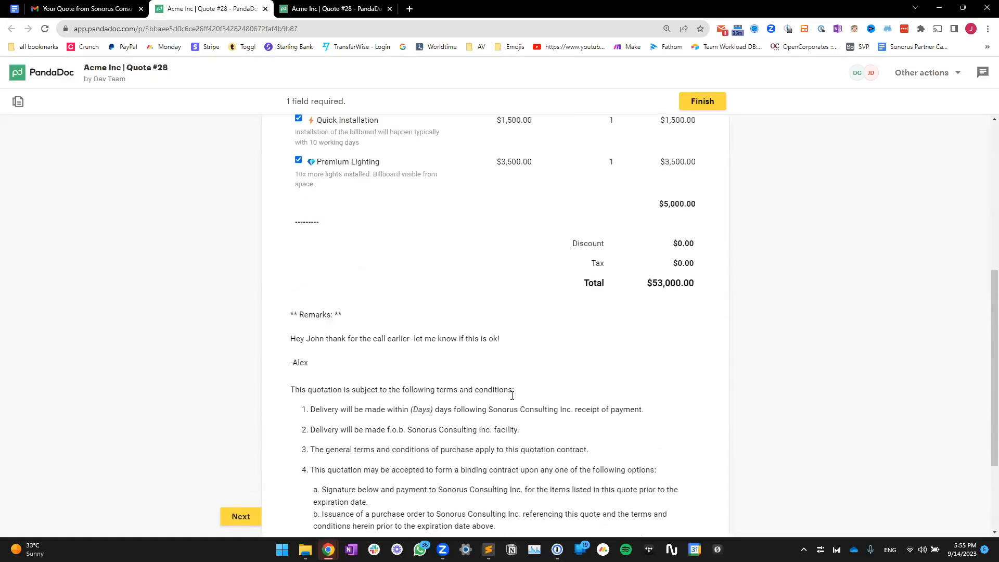
pyautogui.scroll(-3, 512, 395)
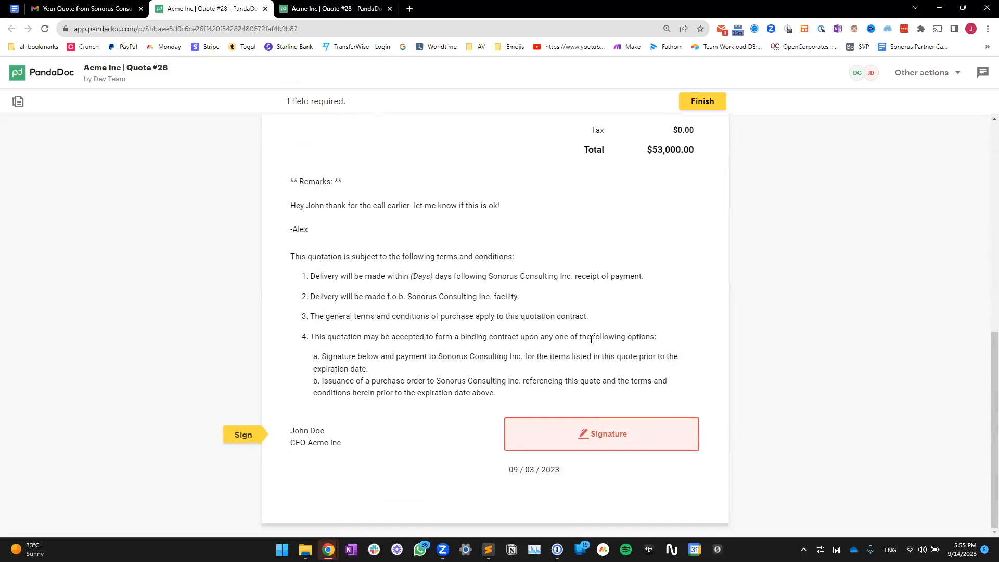
pyautogui.click(607, 437)
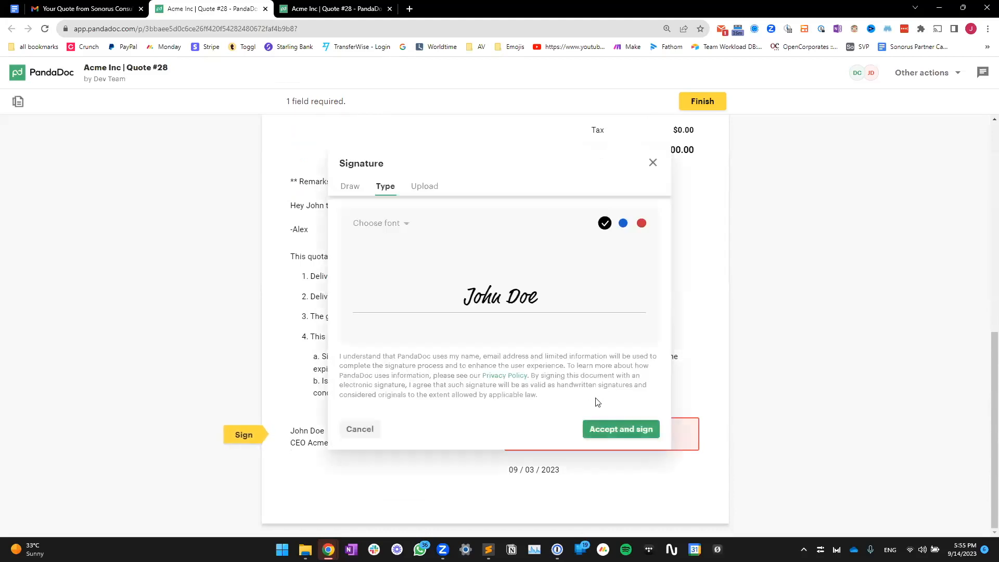
pyautogui.click(606, 433)
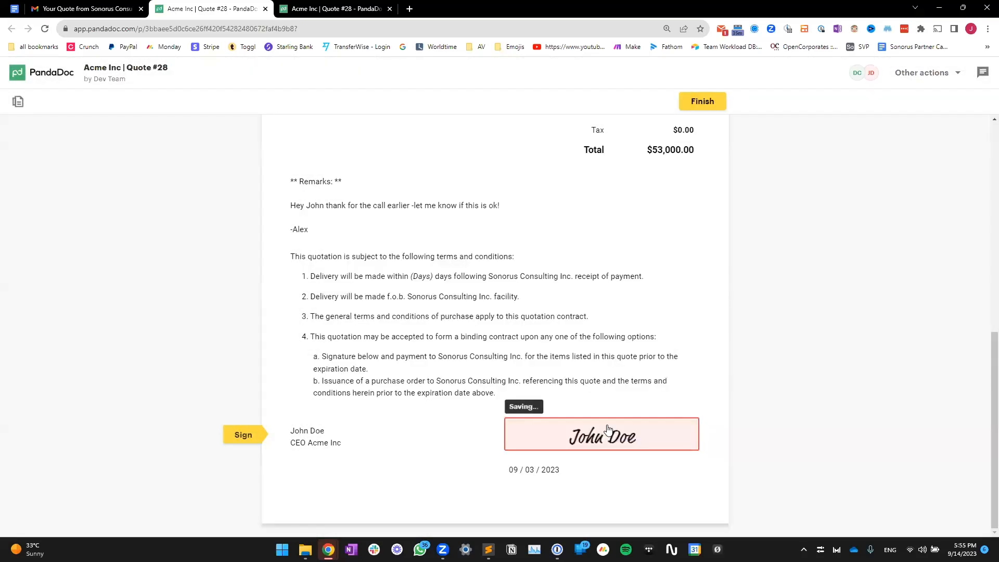
pyautogui.click(703, 104)
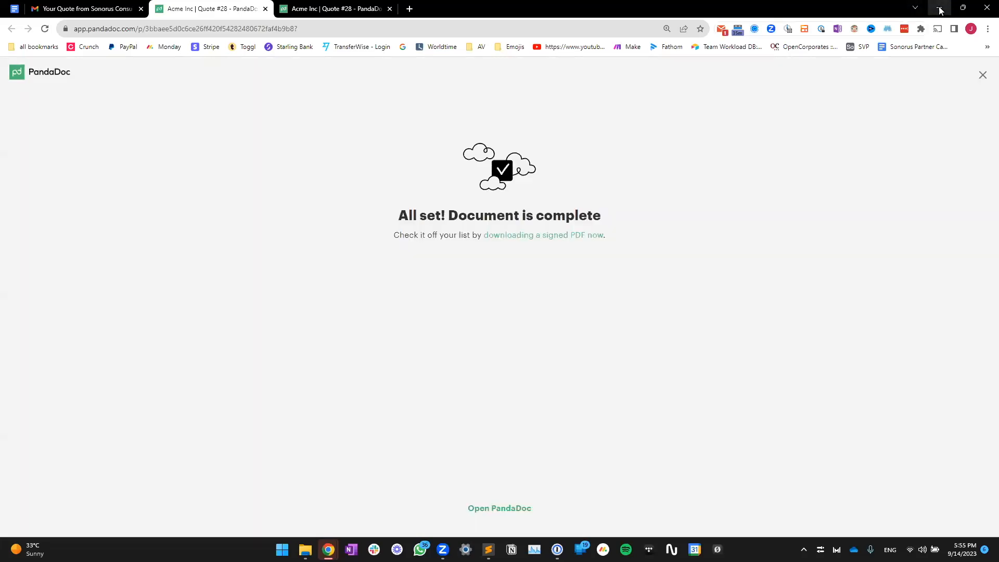
# Return to the Noloco CRM window and check the Quote Status and Accepted Value of Quote #28
pyautogui.click(940, 9)
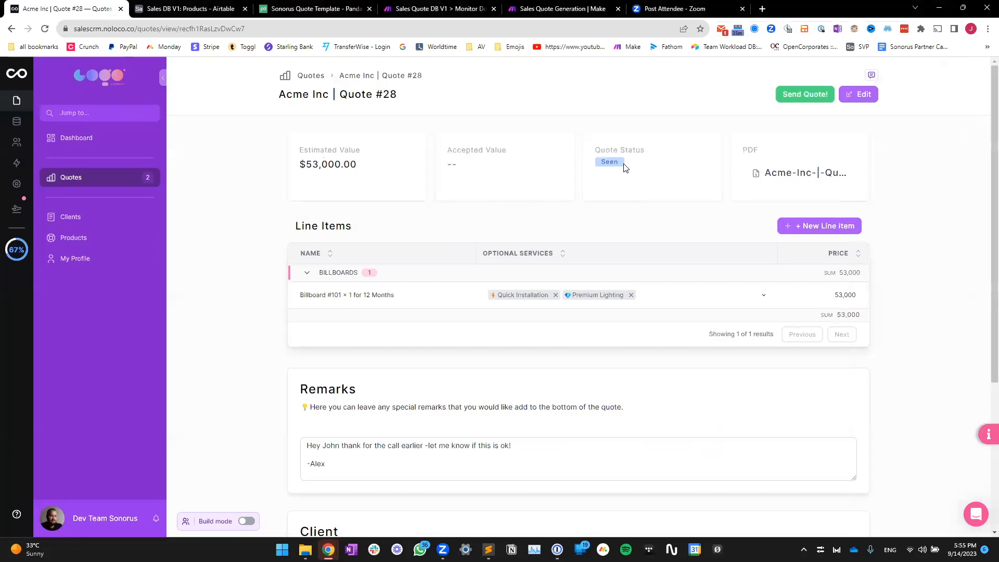
pyautogui.moveTo(605, 161); pyautogui.dragTo(619, 163)
pyautogui.click(642, 206)
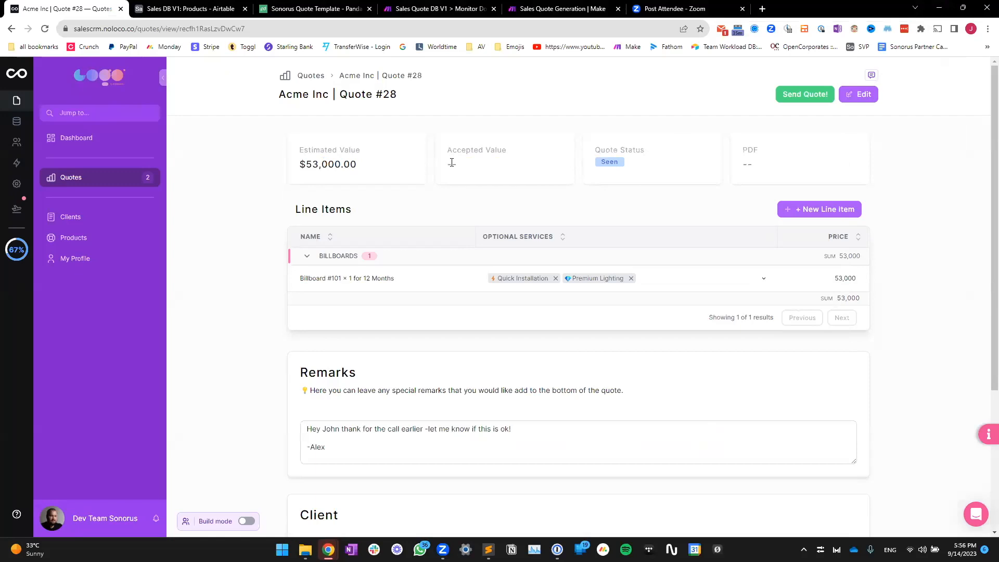
pyautogui.moveTo(448, 150); pyautogui.dragTo(509, 172)
pyautogui.click(516, 172)
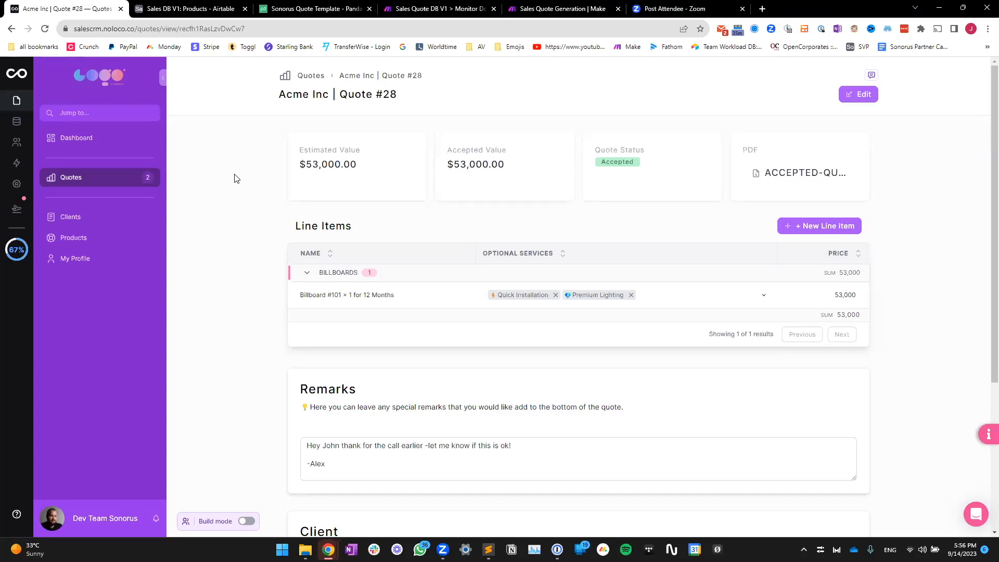
# Open the Dashboard and switch to viewing the app as the user with the User role
pyautogui.click(111, 141)
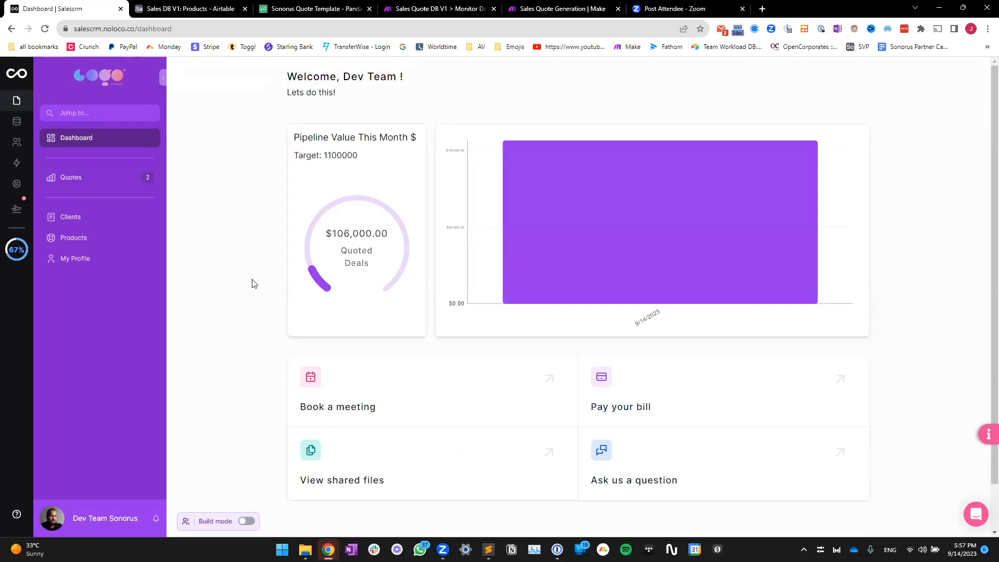
pyautogui.click(186, 522)
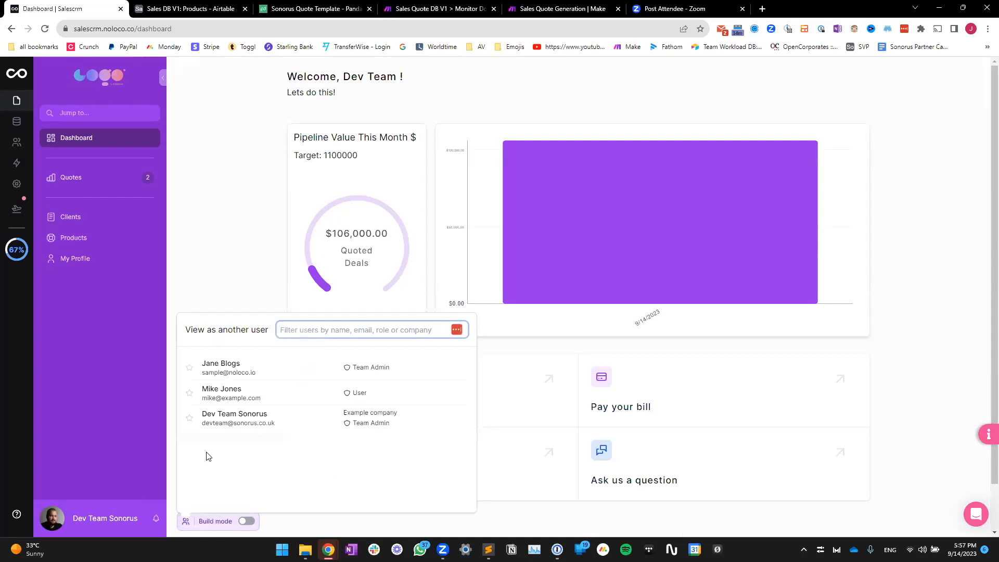
pyautogui.moveTo(202, 388); pyautogui.dragTo(243, 389)
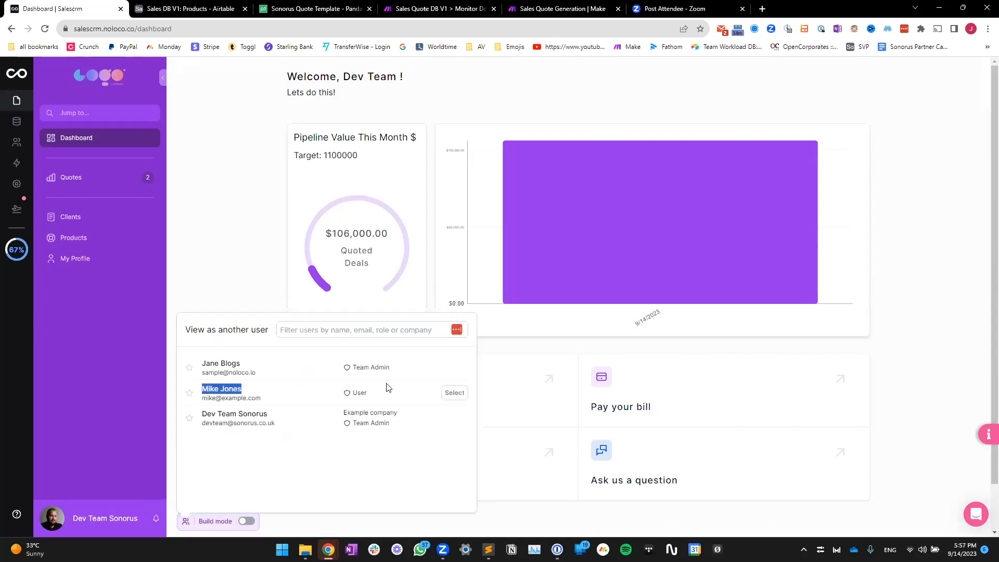
pyautogui.click(454, 394)
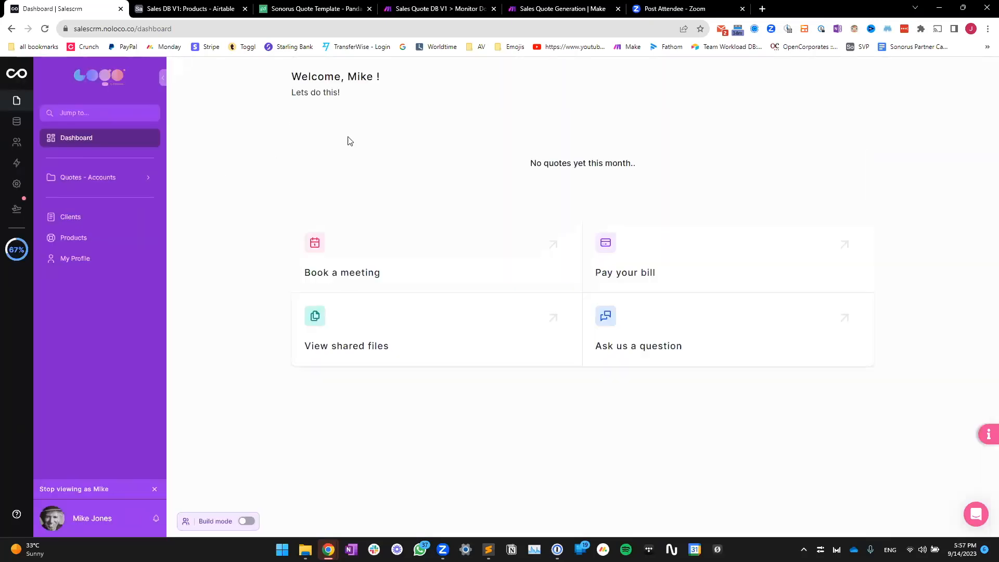
# Review the accounts user's Dashboard and open the Unprocessed list under Quotes - Accounts
pyautogui.click(116, 180)
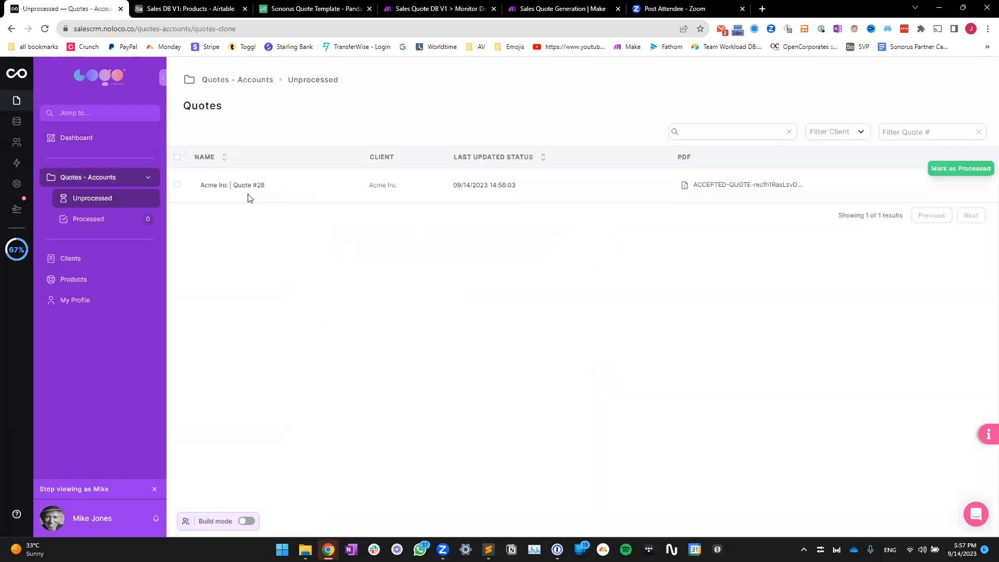
pyautogui.click(100, 138)
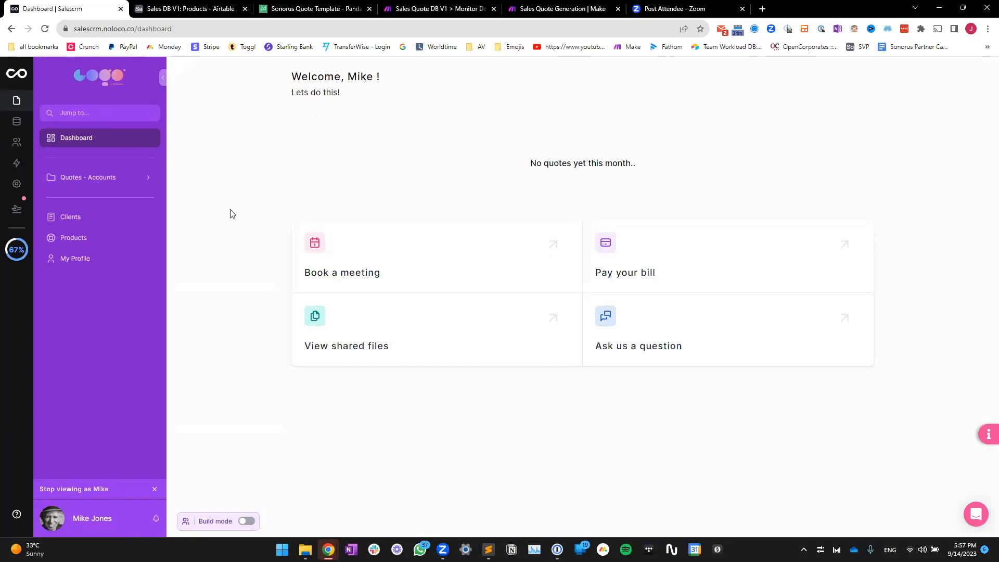
pyautogui.click(109, 182)
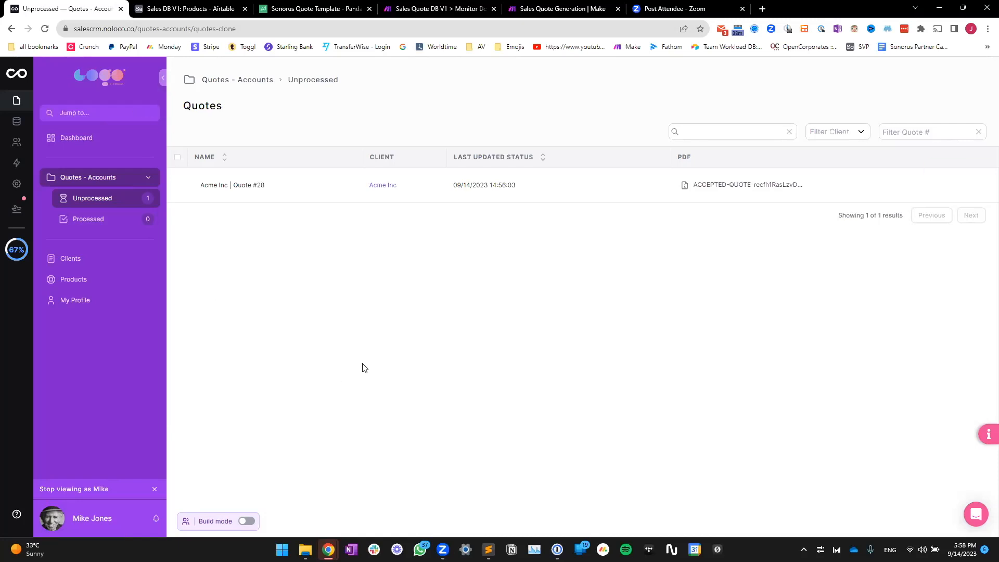
pyautogui.click(164, 82)
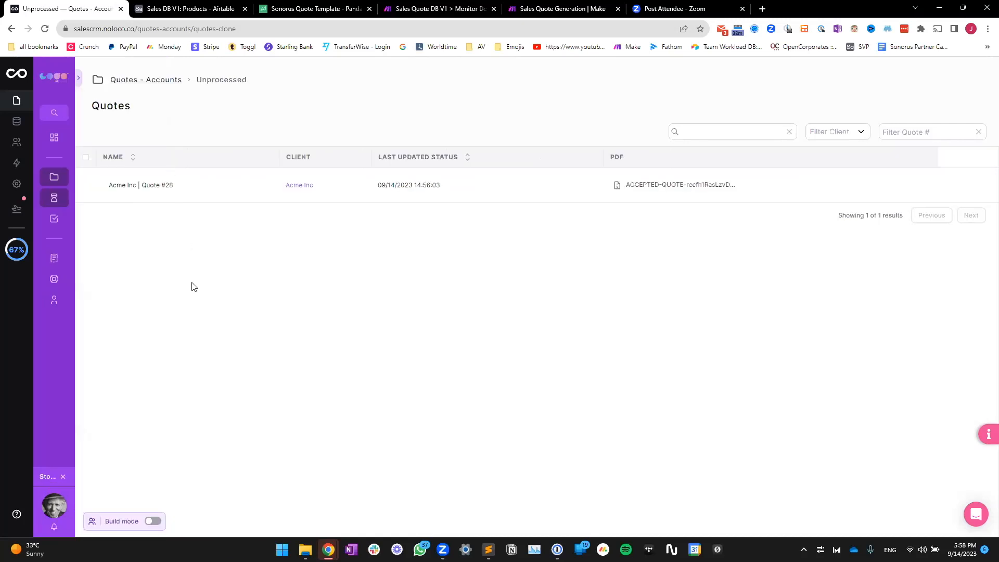
pyautogui.click(79, 80)
pyautogui.click(163, 80)
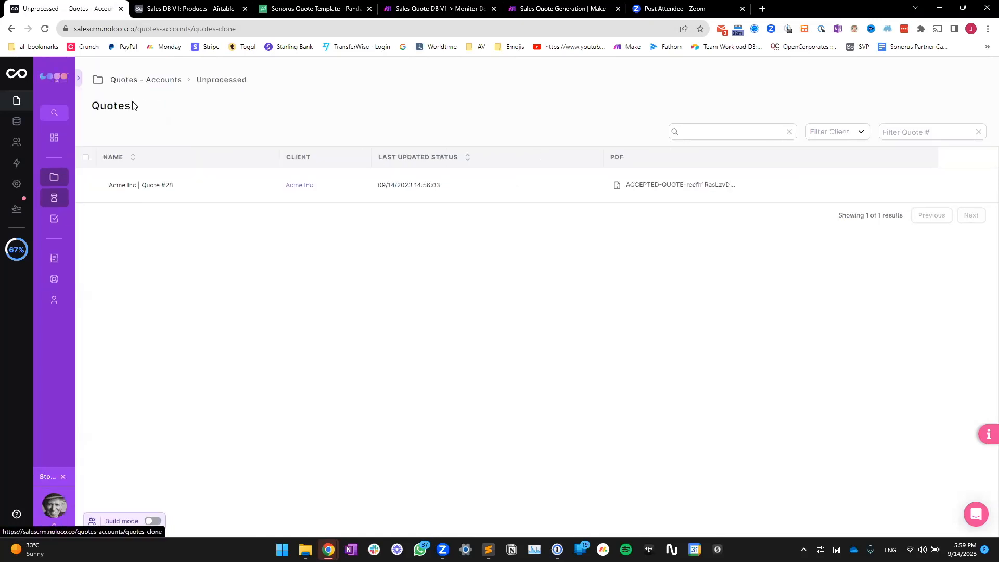
pyautogui.click(79, 79)
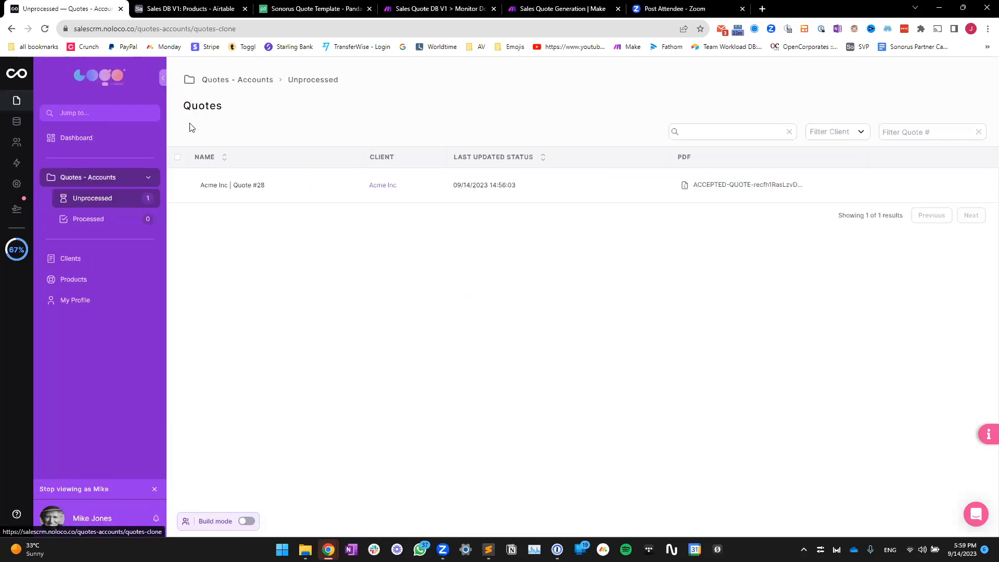
pyautogui.click(164, 79)
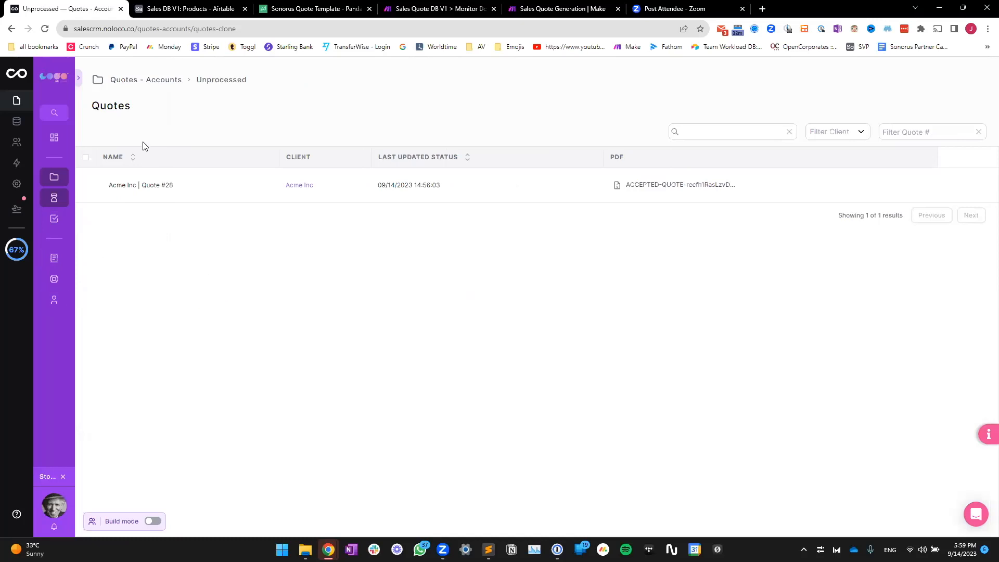
pyautogui.click(79, 81)
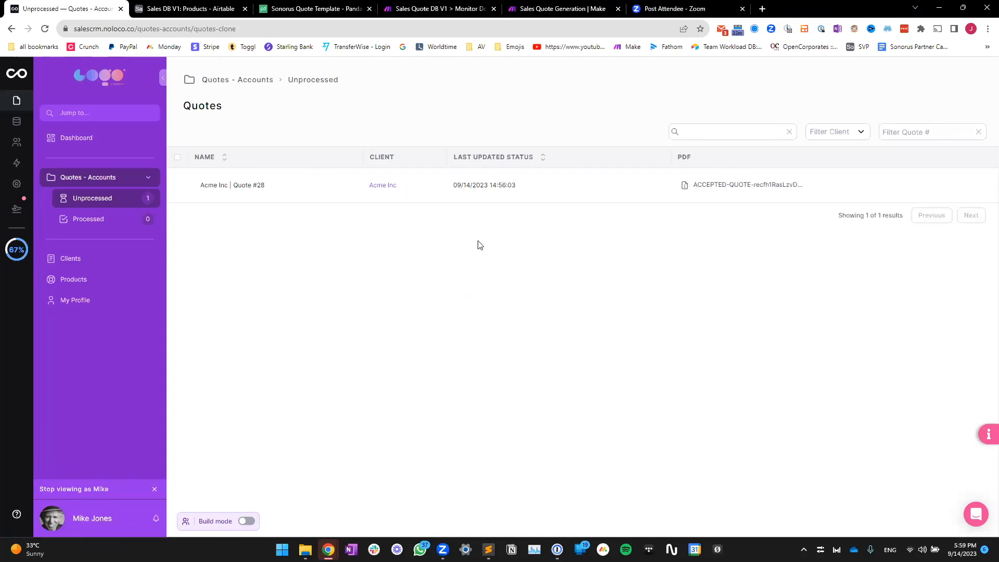
# Open Acme Inc | Quote #28 from the Unprocessed list, review its details, and open its Billboard #101 line item
pyautogui.click(226, 188)
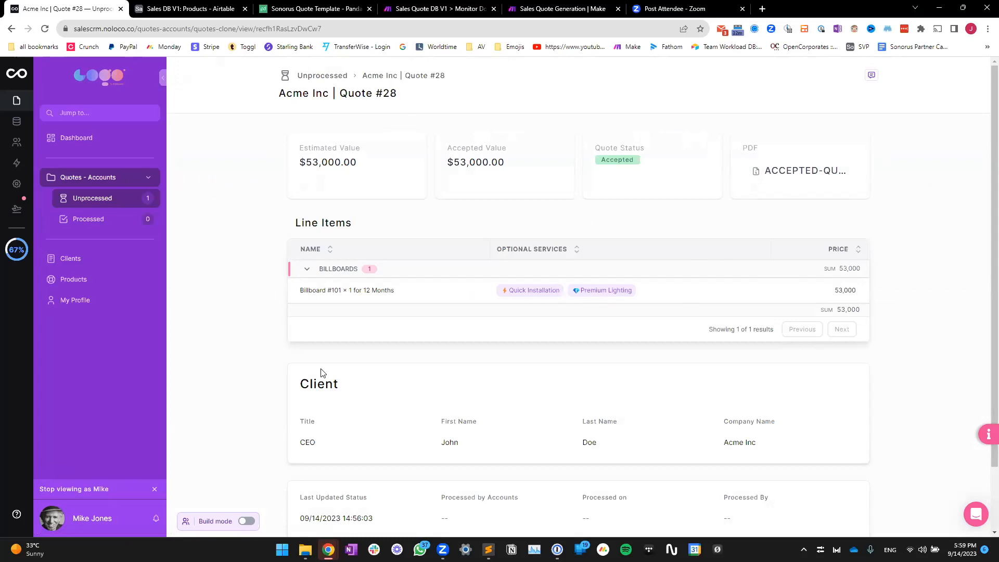
pyautogui.scroll(-2, 284, 382)
pyautogui.scroll(2, 810, 119)
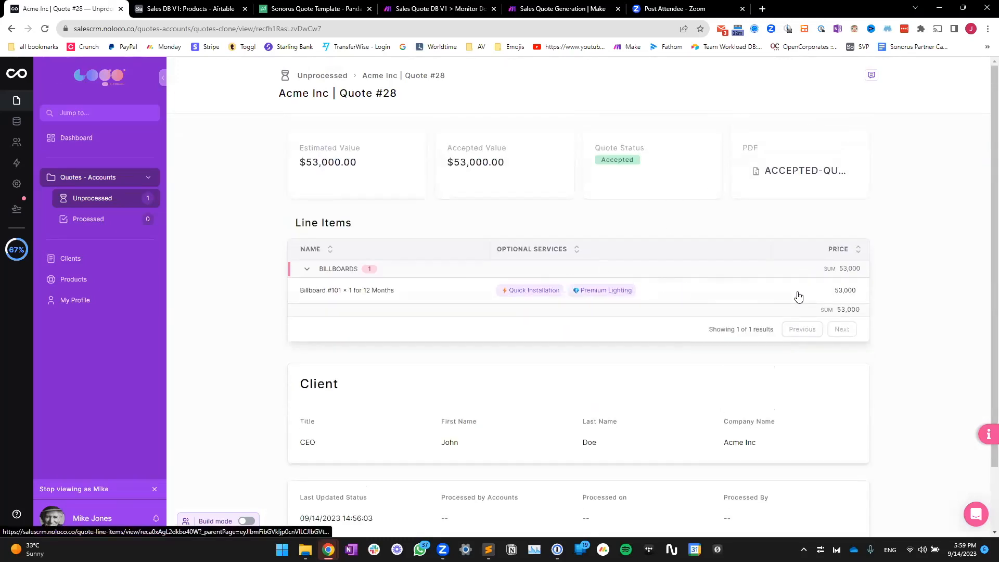
pyautogui.click(363, 291)
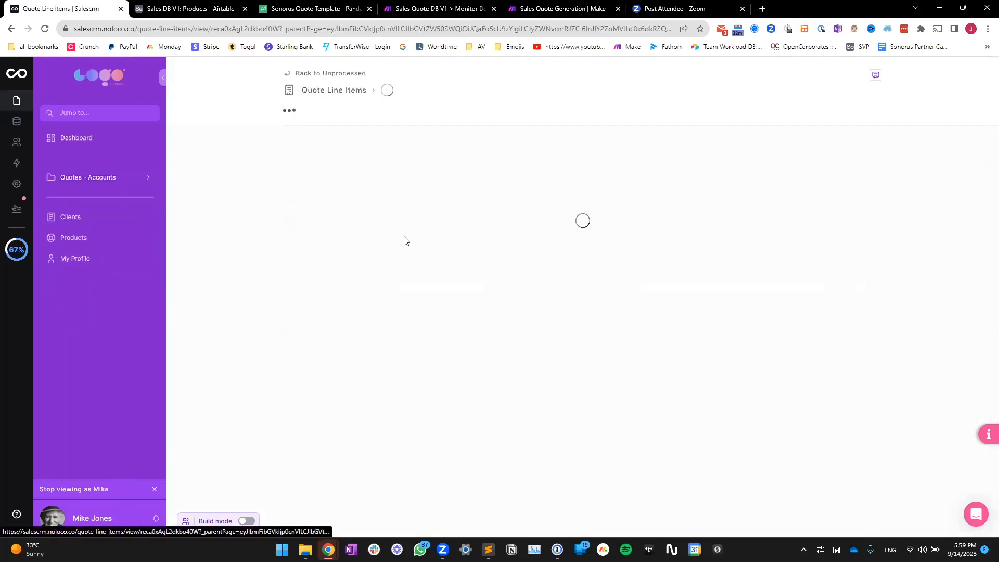
# Return to the Unprocessed quotes list, select Acme Inc | Quote #28, and mark it as processed
pyautogui.hotkey('alt', 'Left')
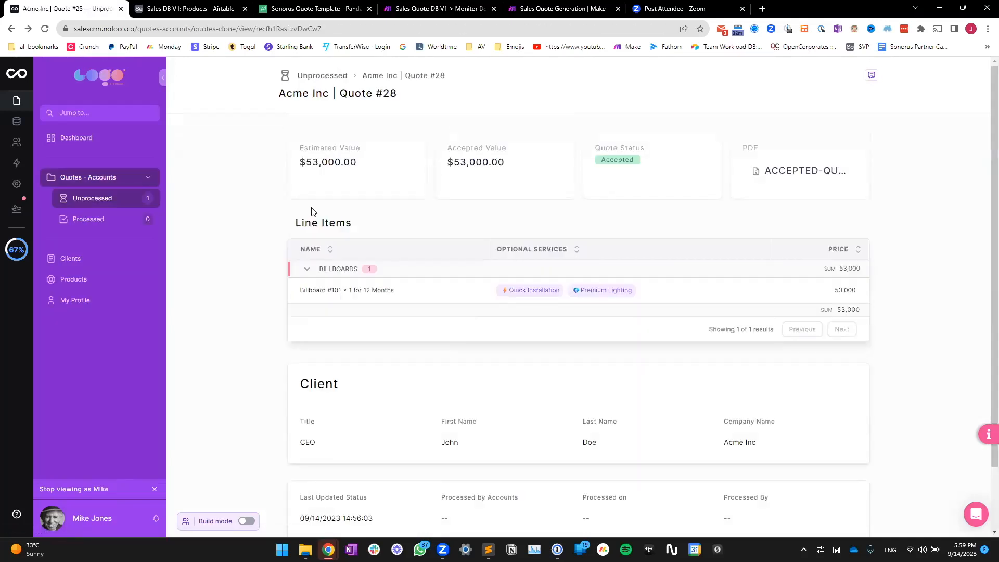
pyautogui.hotkey('alt', 'Left')
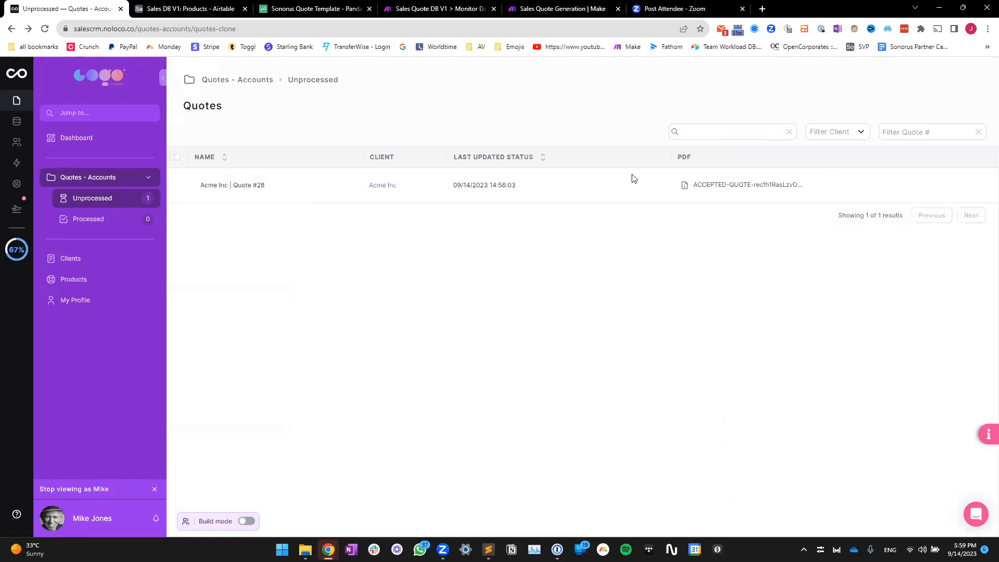
pyautogui.click(177, 186)
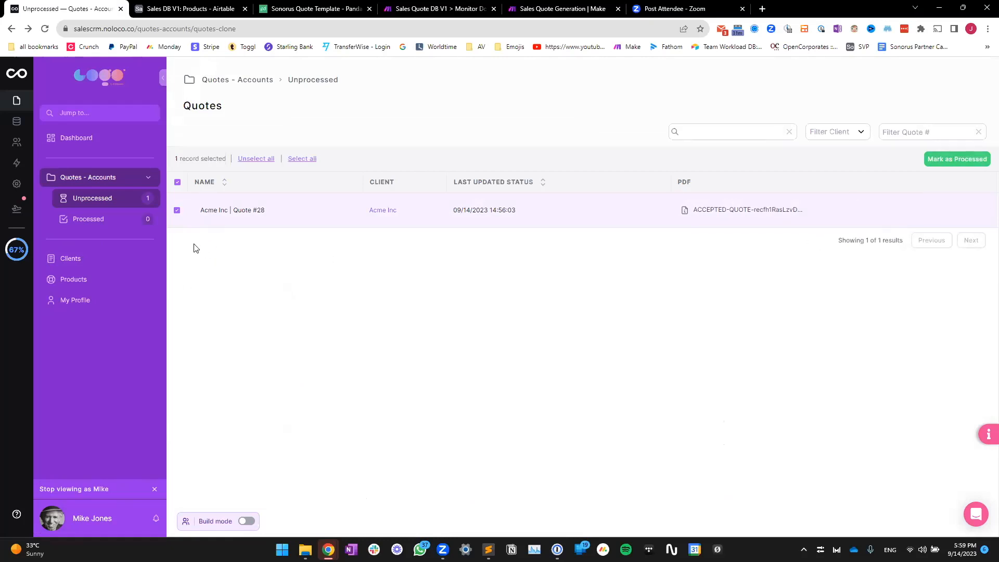
pyautogui.click(177, 183)
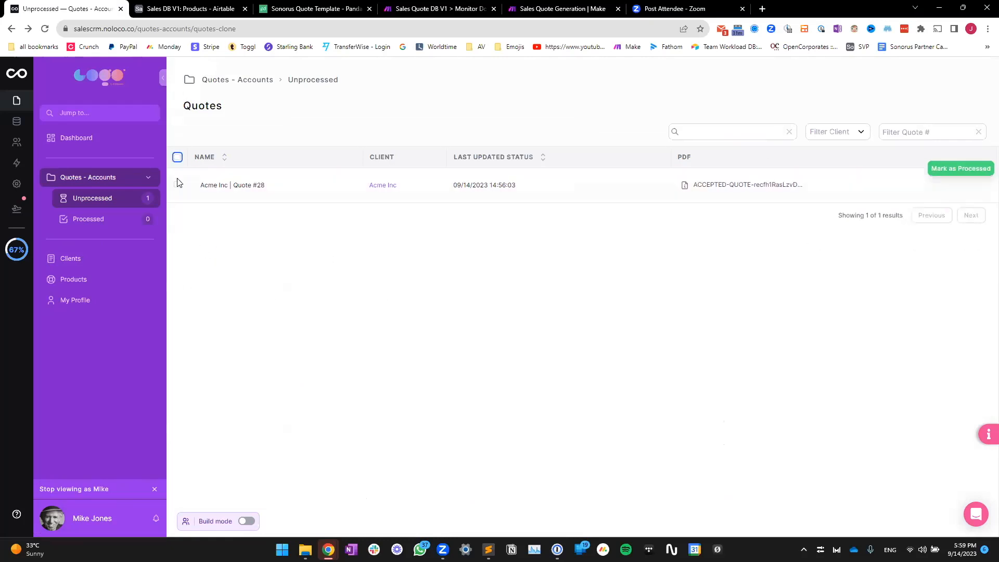
pyautogui.click(178, 157)
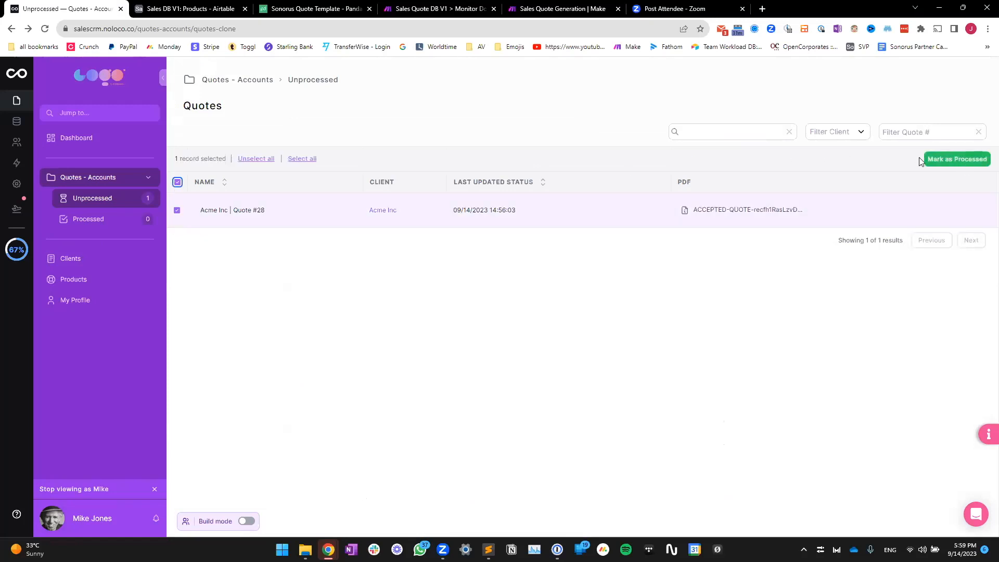
pyautogui.click(177, 183)
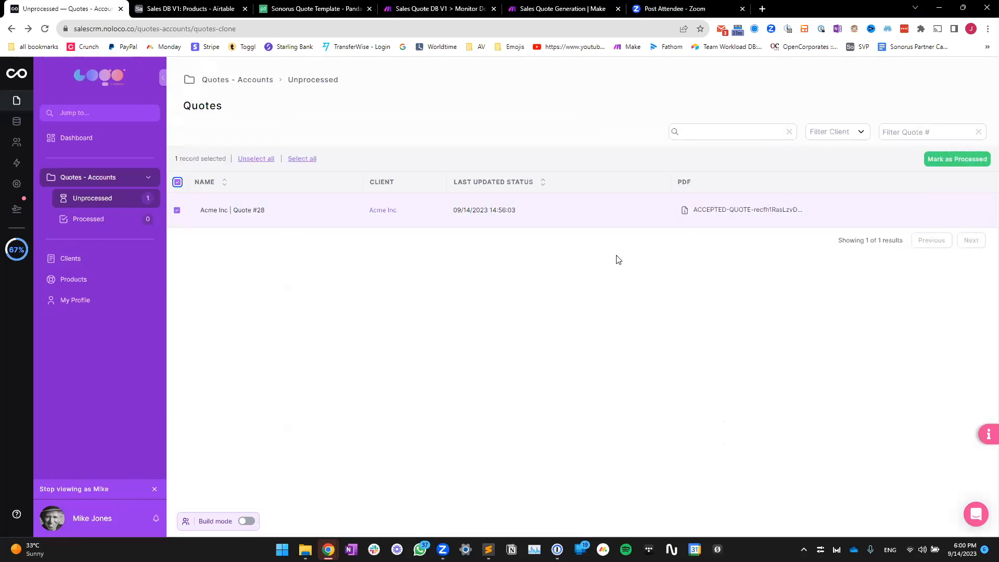
pyautogui.moveTo(926, 192)
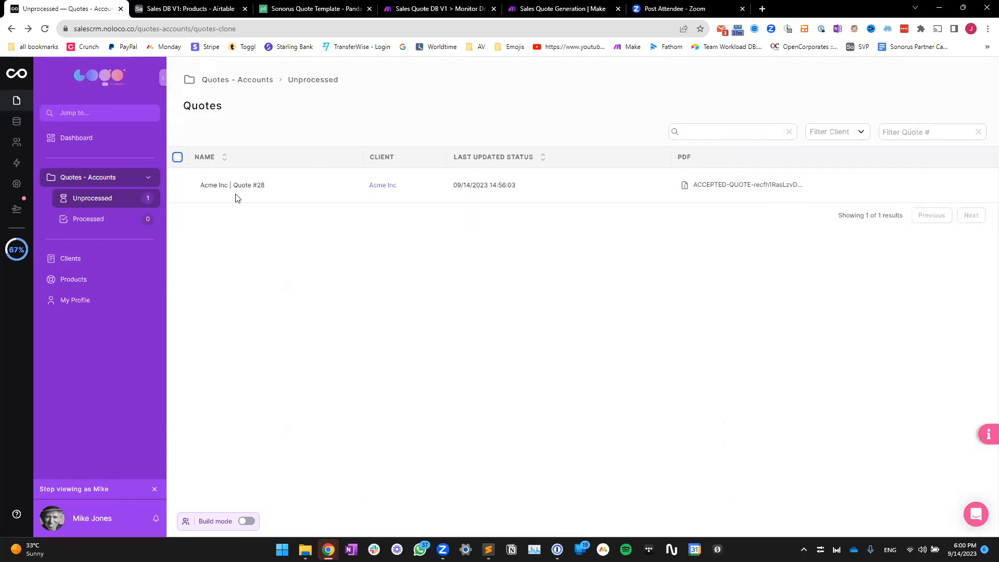
pyautogui.click(959, 173)
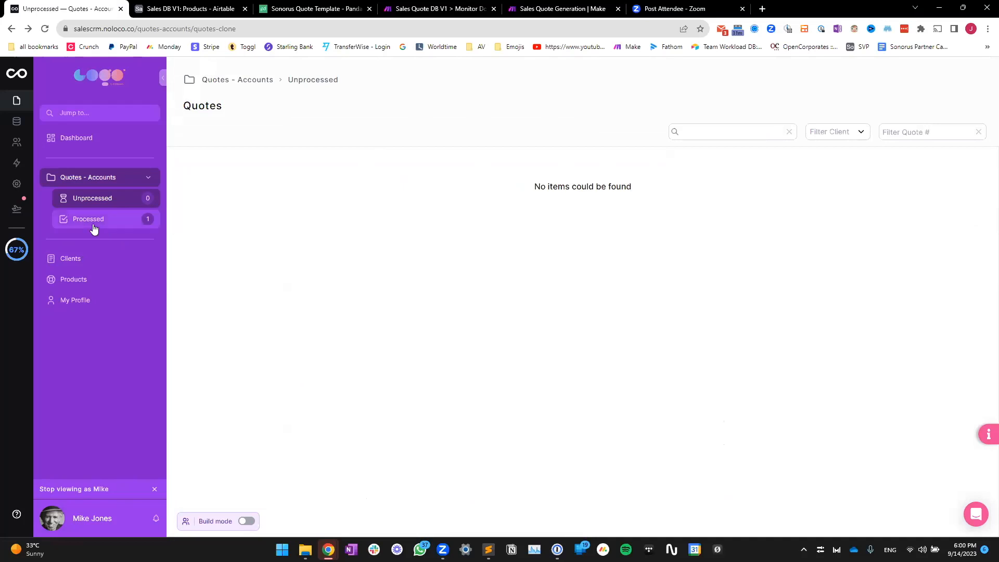
# Open Acme Inc | Quote #28 from the Processed list and review its accounts status, Processed on and Processed By details
pyautogui.click(115, 225)
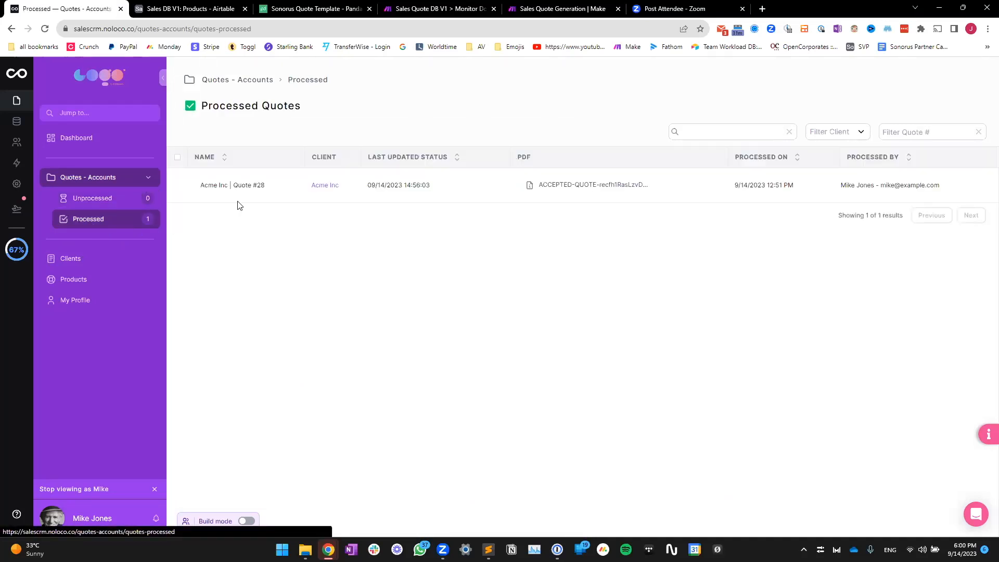
pyautogui.click(259, 191)
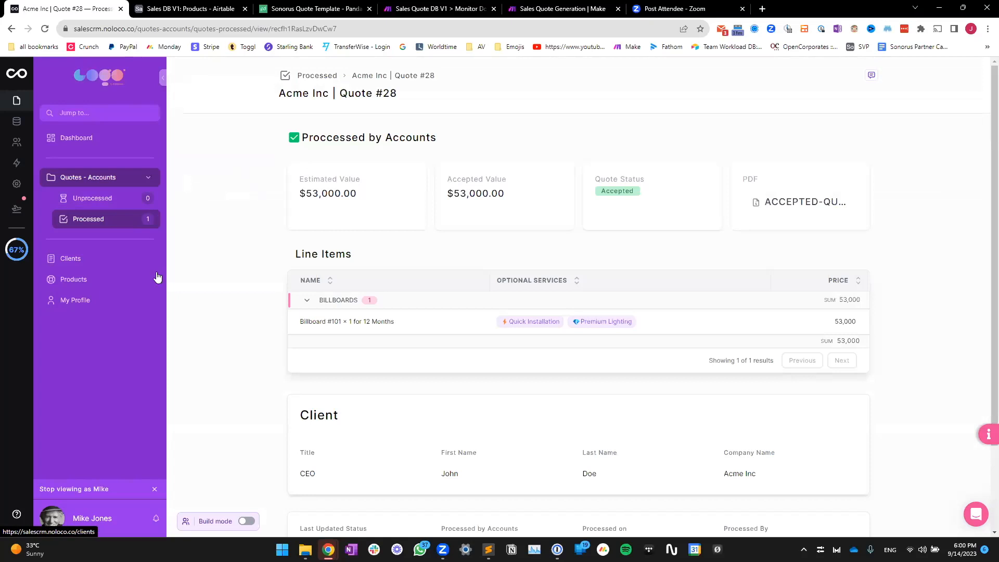
pyautogui.scroll(-2, 258, 283)
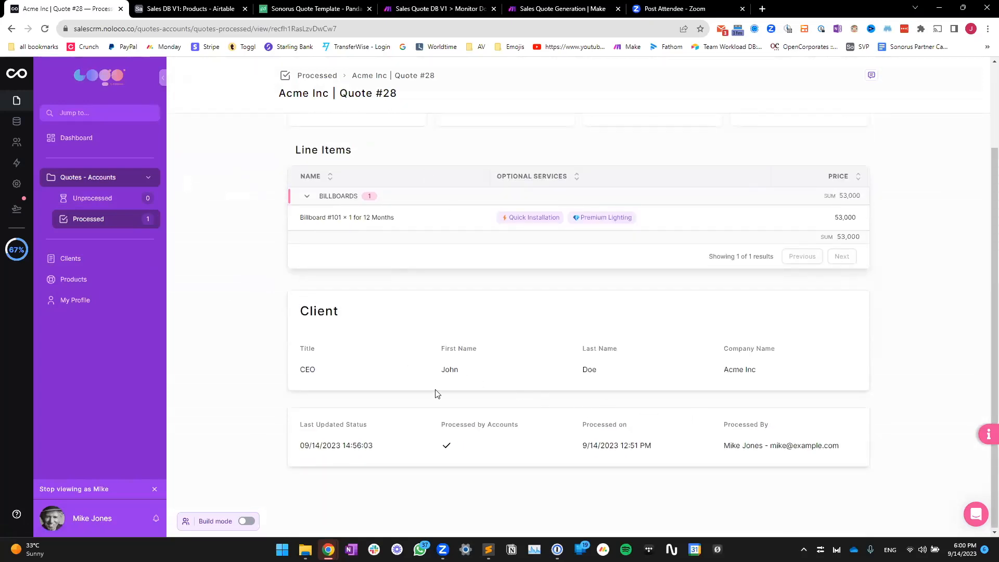
pyautogui.scroll(2, 332, 161)
pyautogui.moveTo(290, 138); pyautogui.dragTo(460, 143)
pyautogui.click(460, 143)
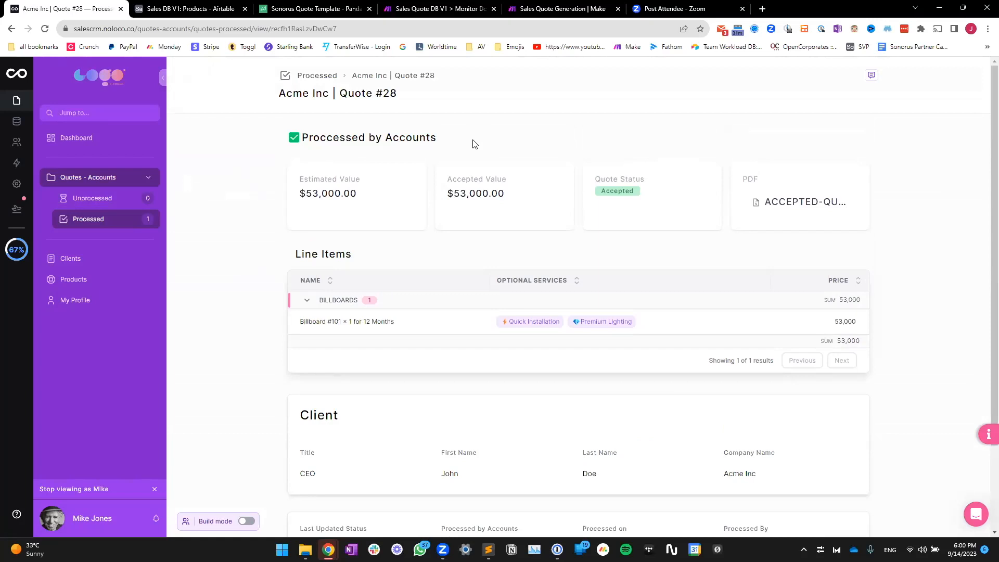
pyautogui.scroll(-2, 474, 144)
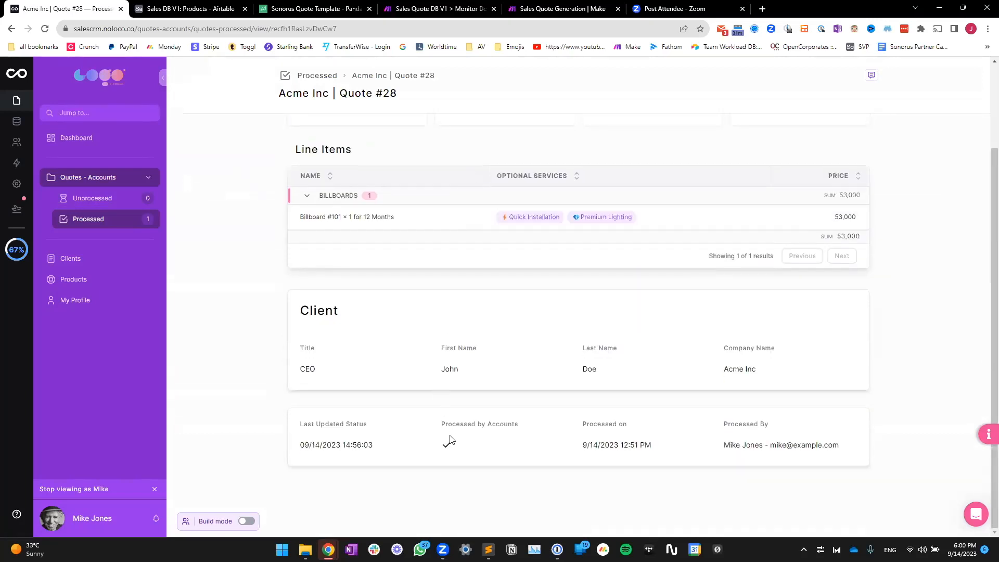
pyautogui.tripleClick(631, 427)
pyautogui.moveTo(579, 445); pyautogui.dragTo(842, 447)
# Switch to Airtable's Quotes table and check Quote #28's Processed by Accounts, Processed on and Processed By fields
pyautogui.click(187, 9)
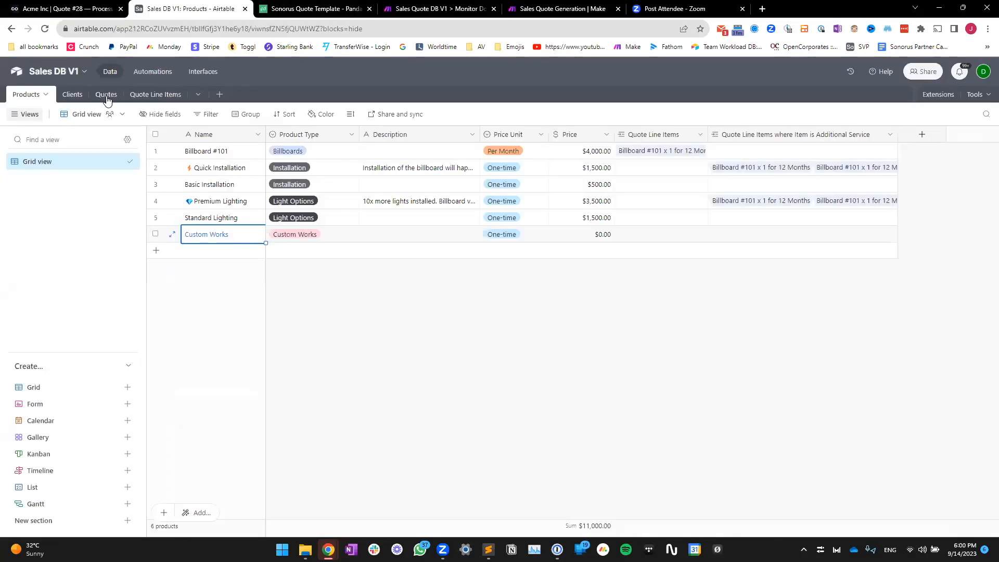
pyautogui.click(108, 99)
pyautogui.click(419, 168)
pyautogui.moveTo(412, 166); pyautogui.dragTo(515, 172)
pyautogui.click(516, 171)
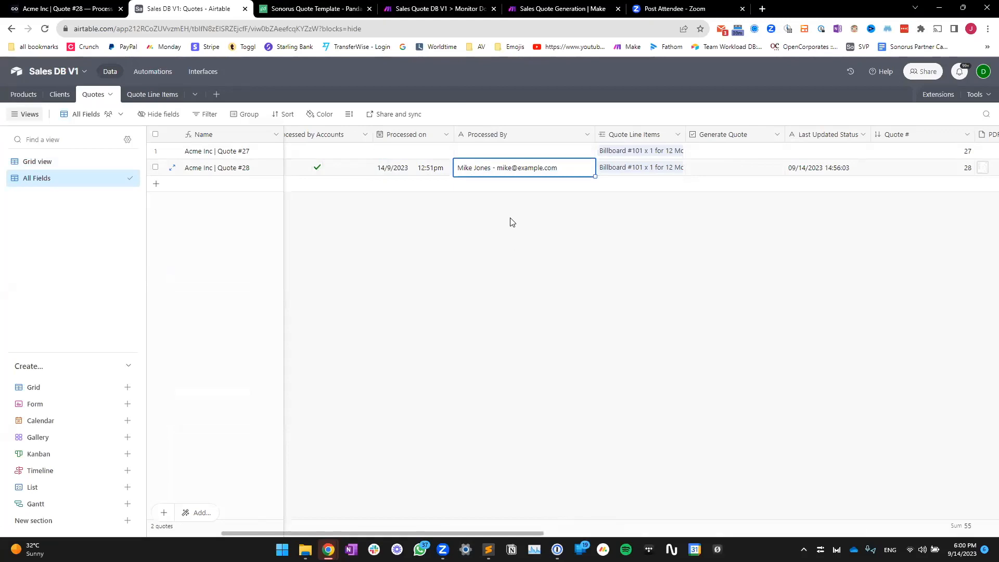
pyautogui.hscroll(-3, 521, 228)
pyautogui.hscroll(-1, 520, 227)
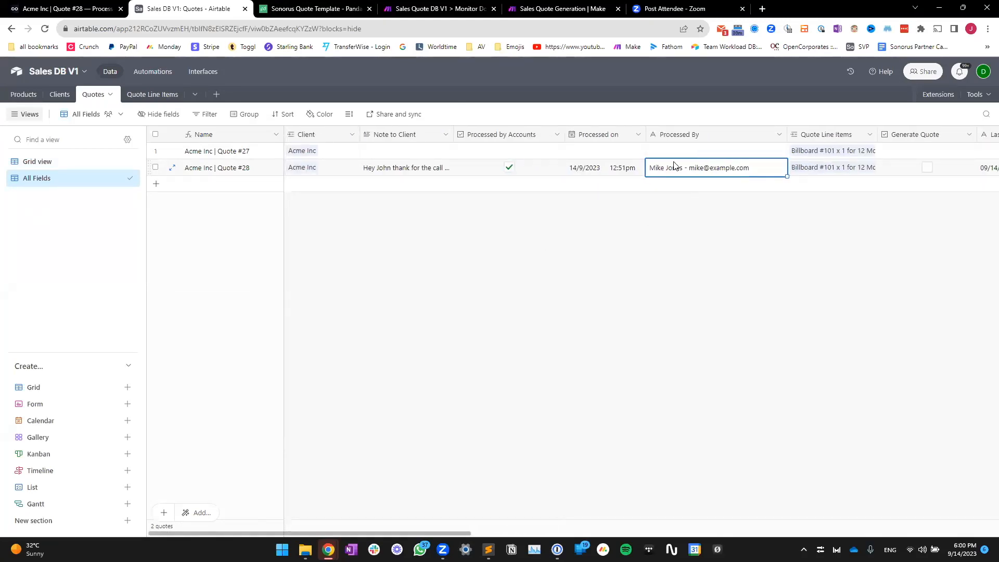
pyautogui.click(631, 167)
pyautogui.click(670, 173)
pyautogui.click(613, 219)
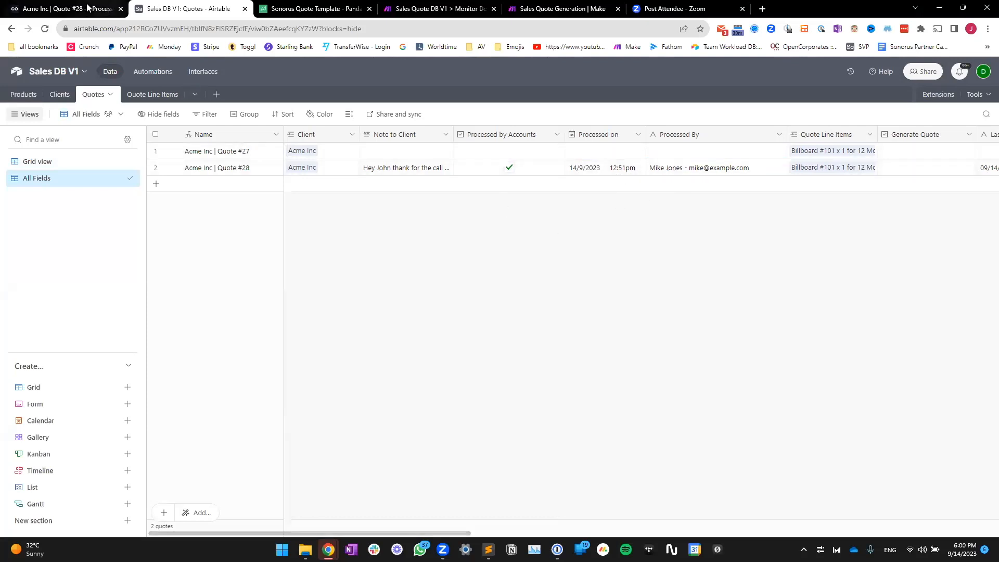
# Return to Noloco and recheck the processed heading and Processed By entry of Quote #28
pyautogui.hotkey('ctrl', 'shift', 'Tab')
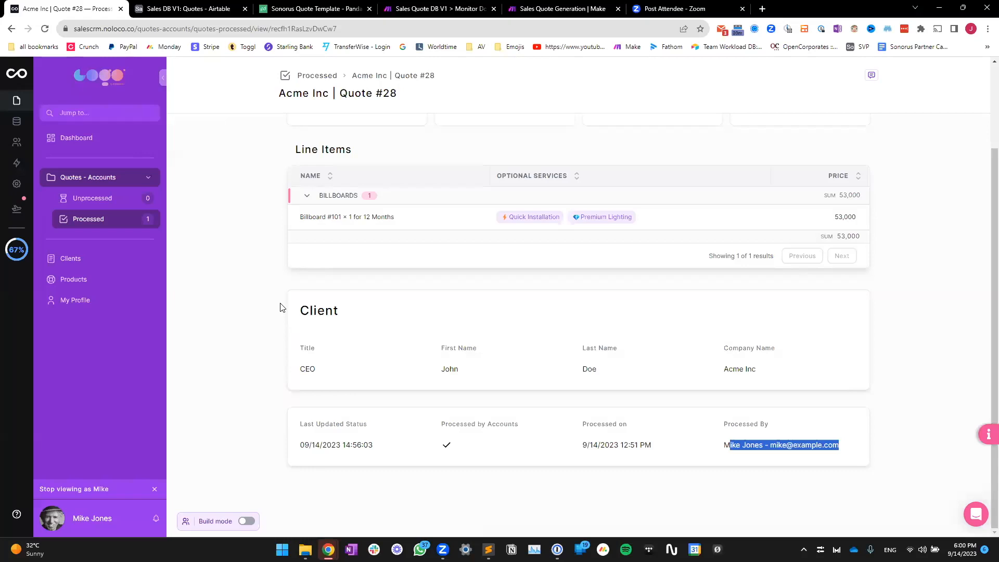
pyautogui.scroll(3, 281, 307)
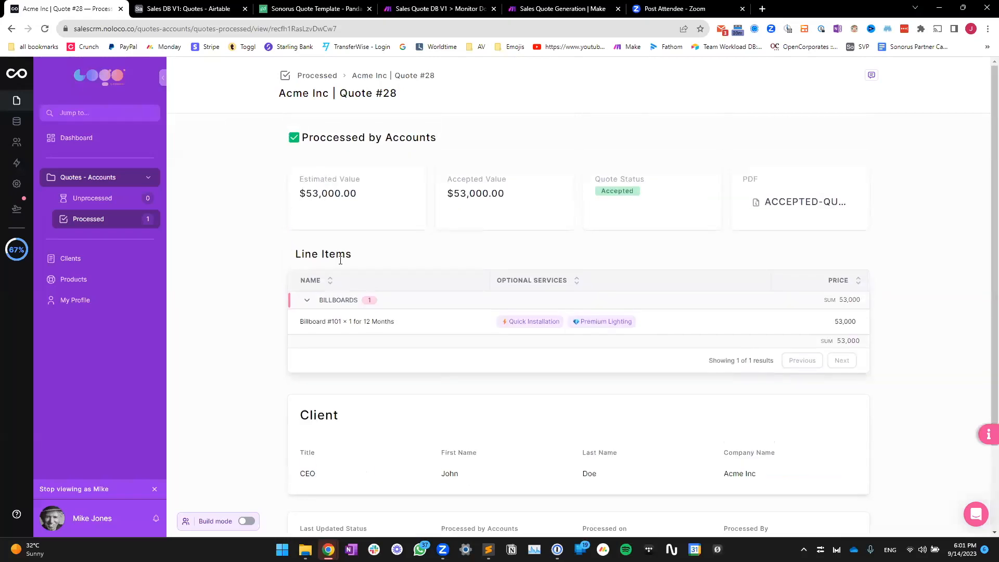
pyautogui.scroll(-2, 703, 455)
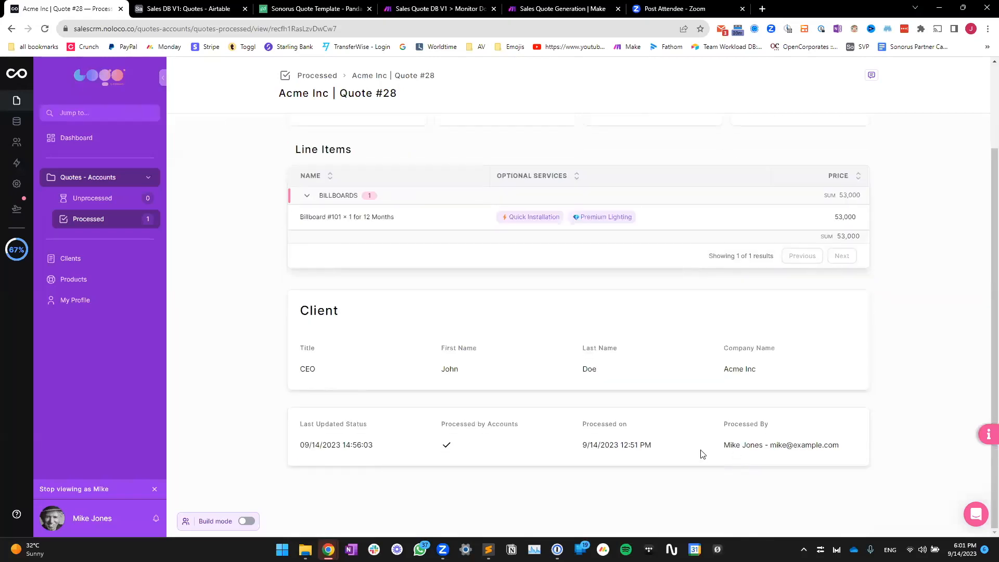
pyautogui.moveTo(724, 445); pyautogui.dragTo(841, 446)
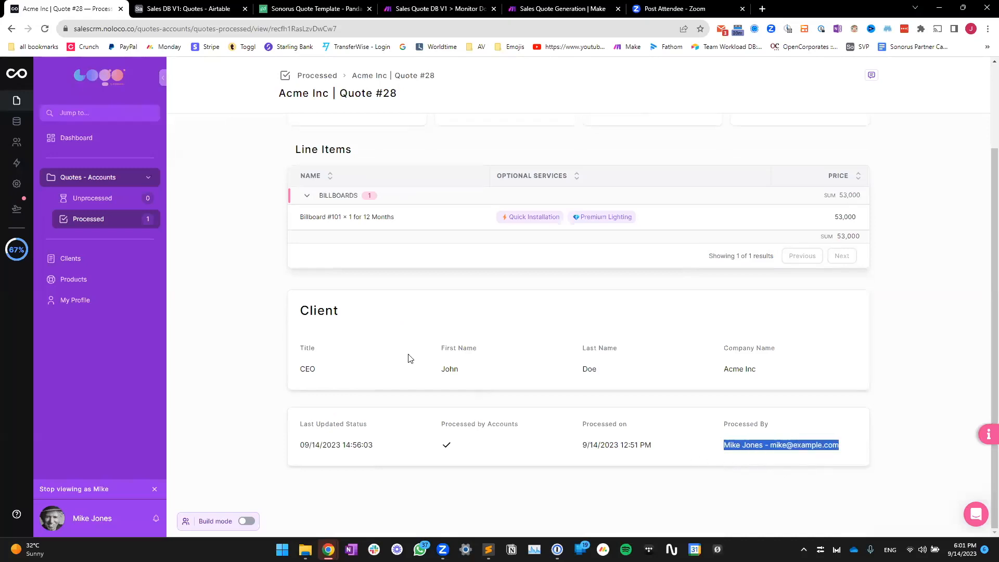
pyautogui.click(301, 319)
pyautogui.scroll(2, 252, 303)
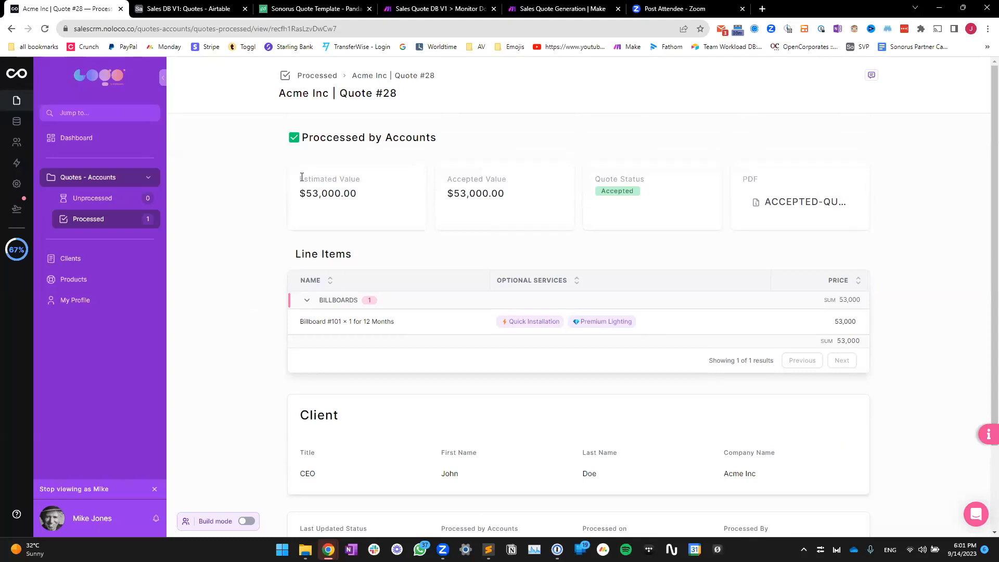
# Open the Dashboard and switch to viewing the app as the Team Admin user from Example company
pyautogui.click(82, 143)
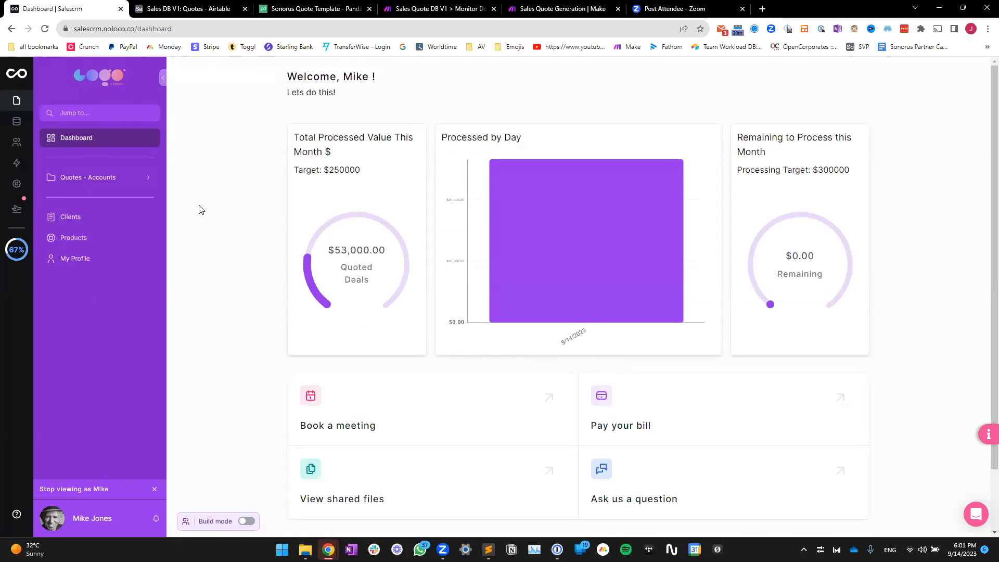
pyautogui.click(187, 524)
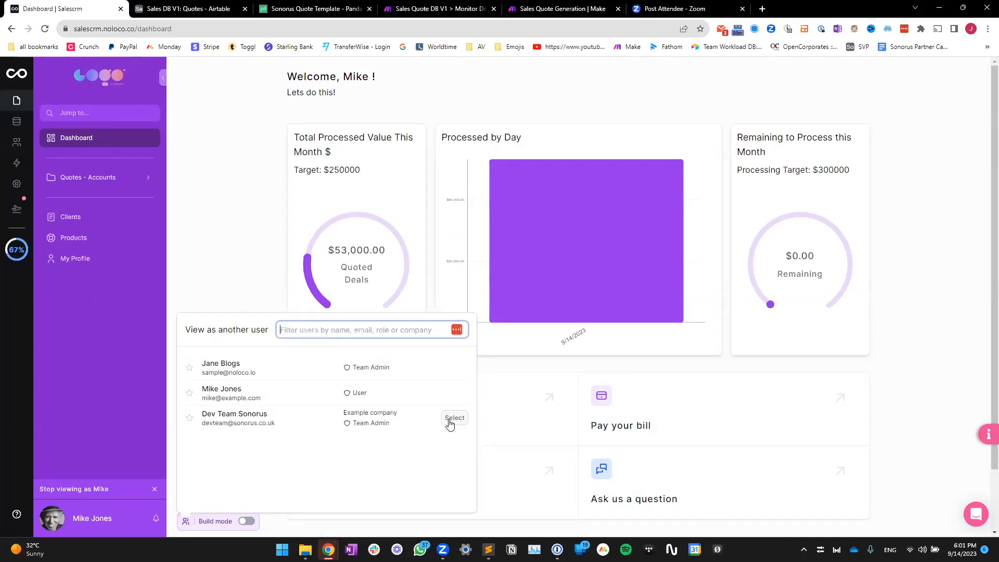
pyautogui.click(453, 418)
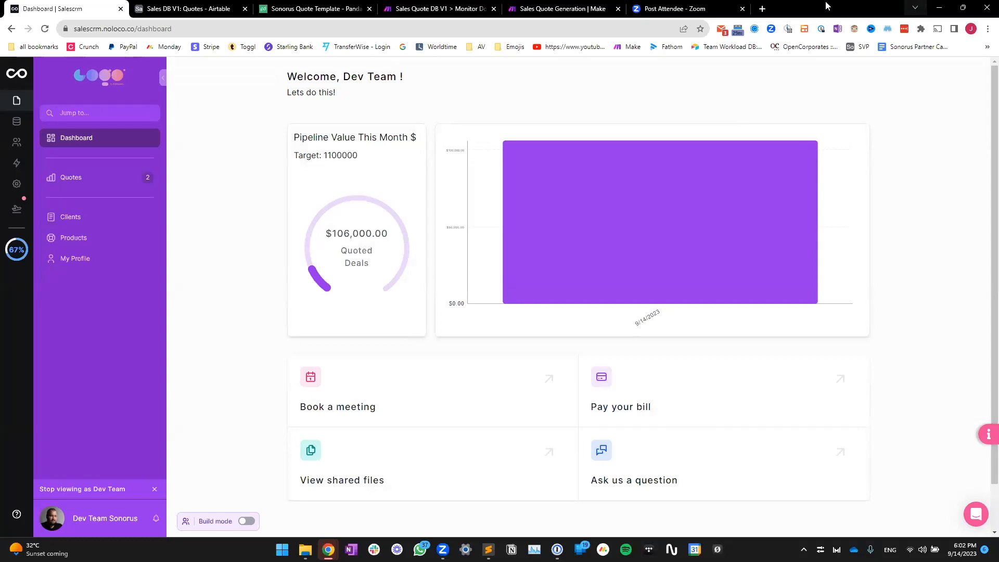
# Close the Post Attendee - Zoom page and bring the browser window back into focus
pyautogui.click(743, 10)
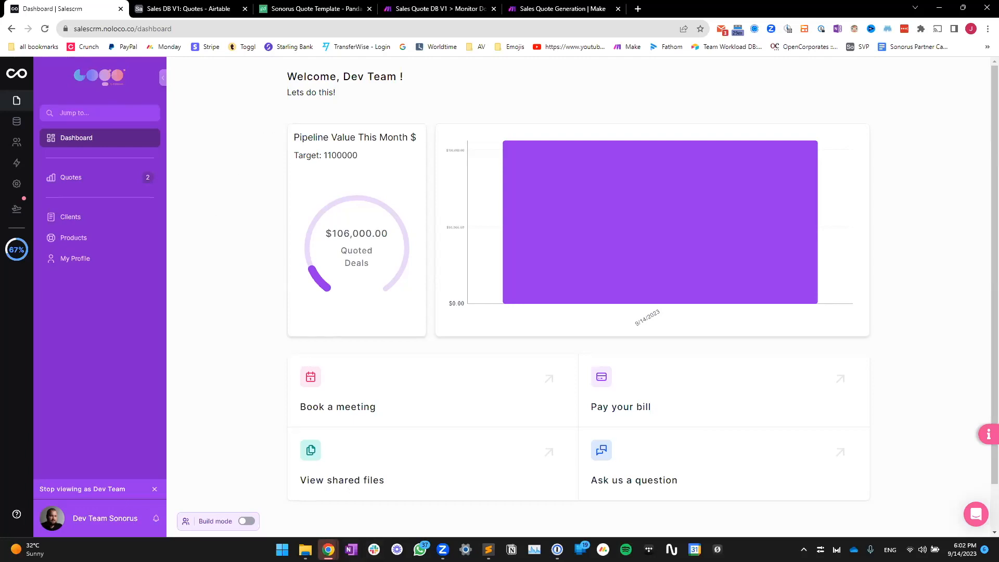
pyautogui.click(329, 550)
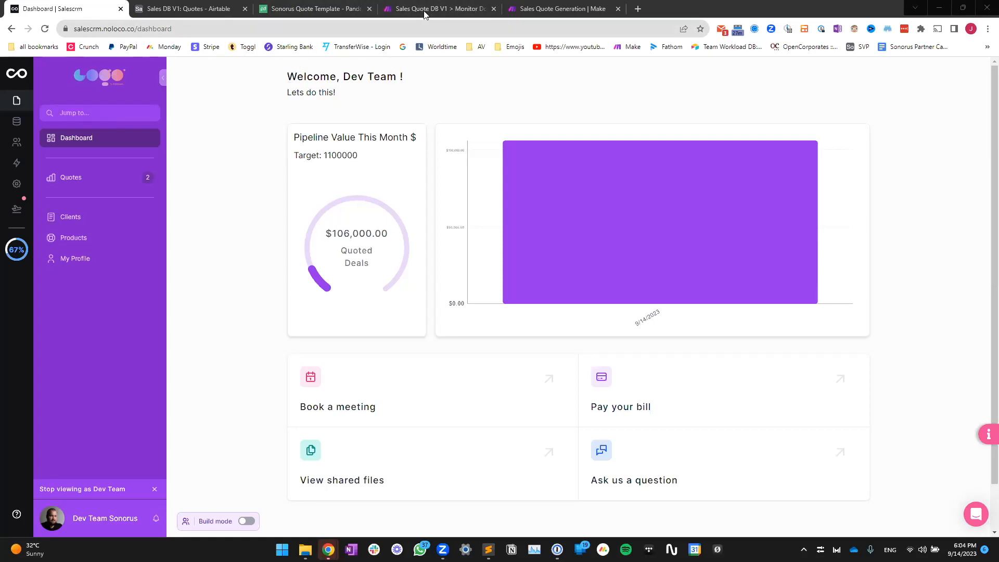
pyautogui.moveTo(424, 13)
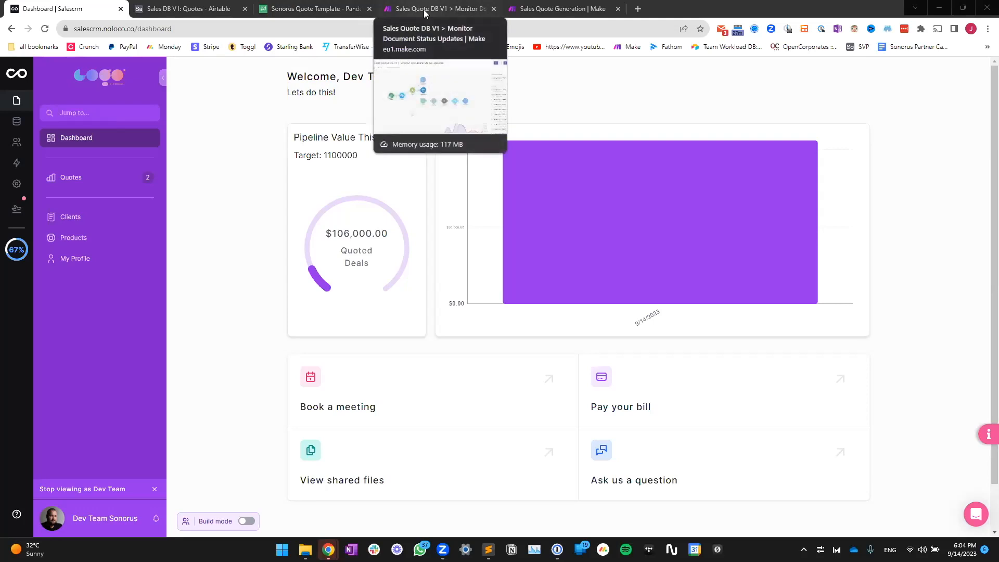
pyautogui.moveTo(540, 9)
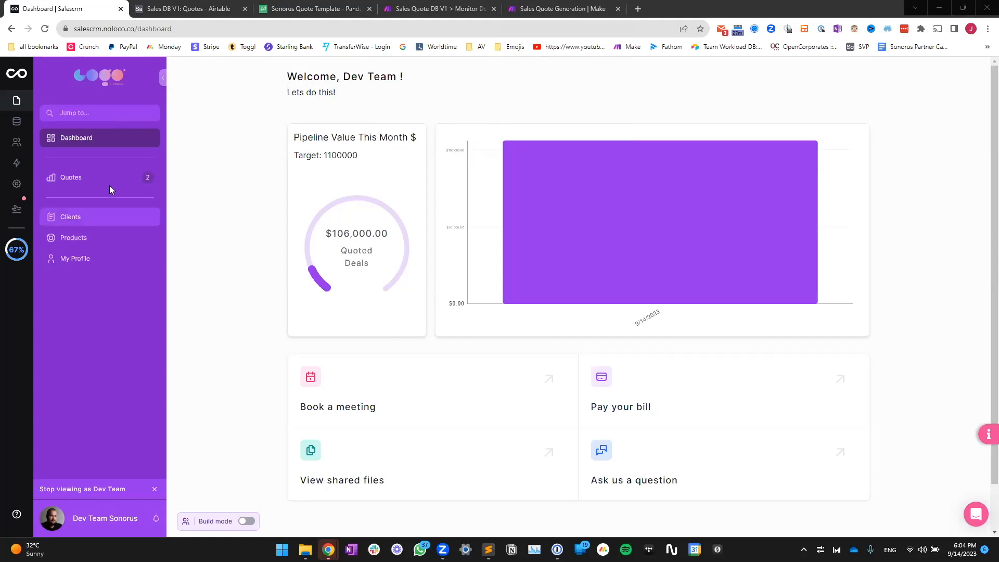
# Switch to Airtable and look through the Quote Line Items table's fields, ending back on the Quotes table
pyautogui.click(179, 9)
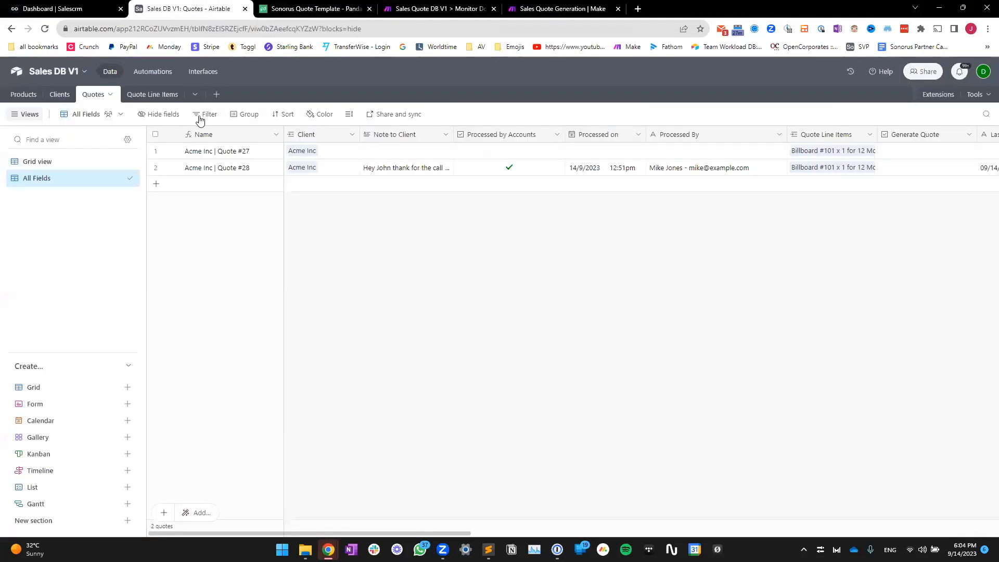
pyautogui.click(156, 96)
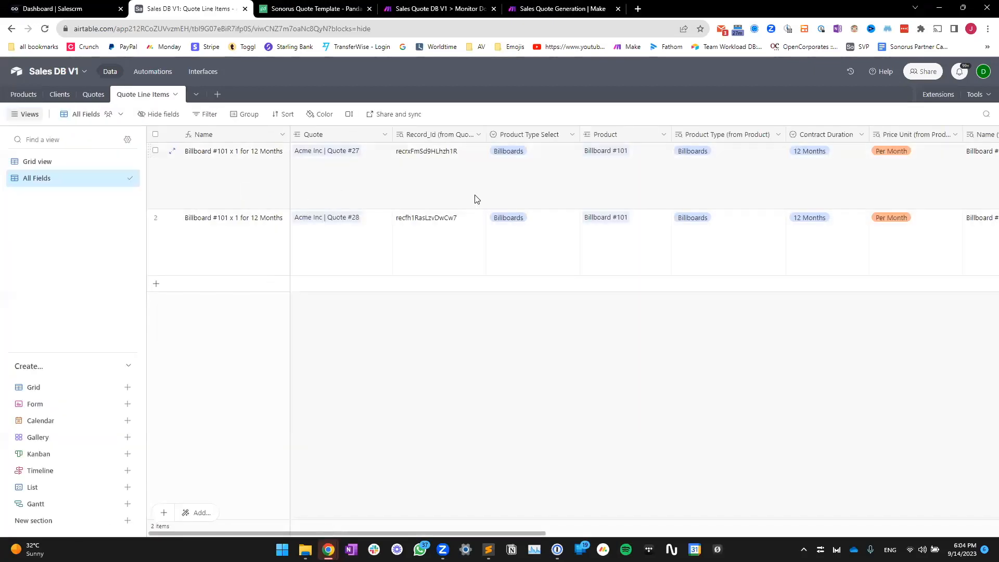
pyautogui.hscroll(4, 453, 216)
pyautogui.hscroll(-4, 415, 272)
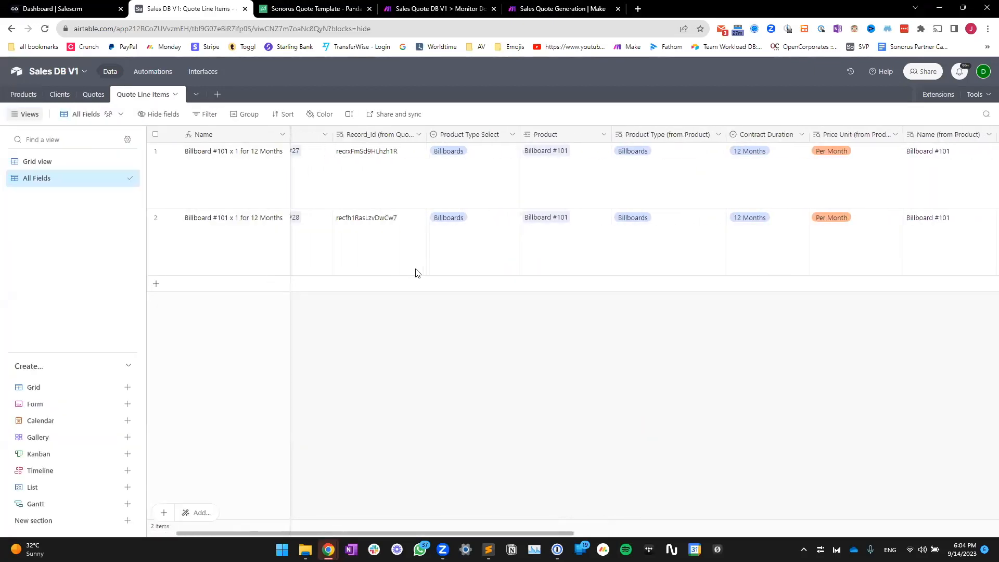
pyautogui.click(93, 99)
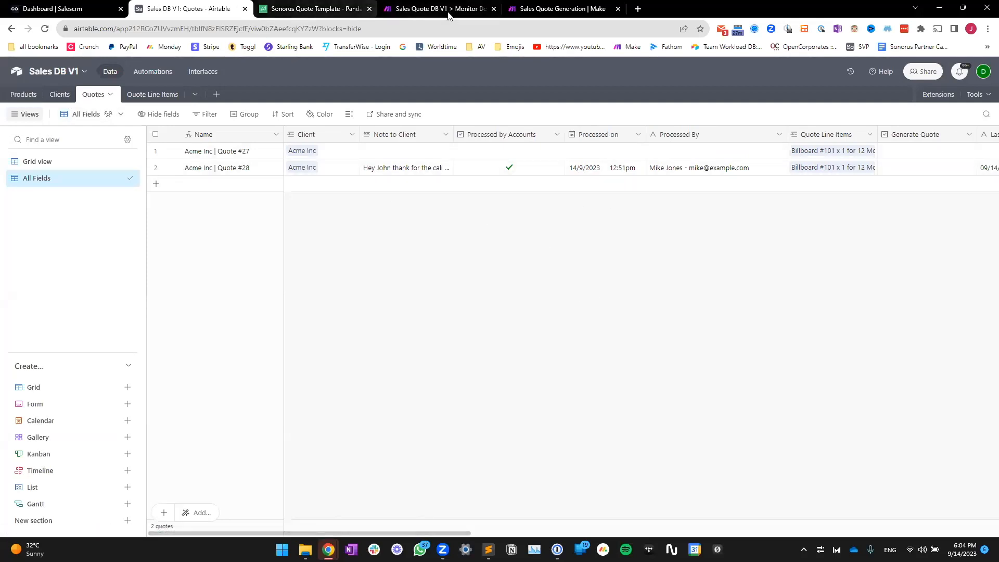
# Switch to Make and examine the module flow of the Sales Quote Generation scenario
pyautogui.click(566, 9)
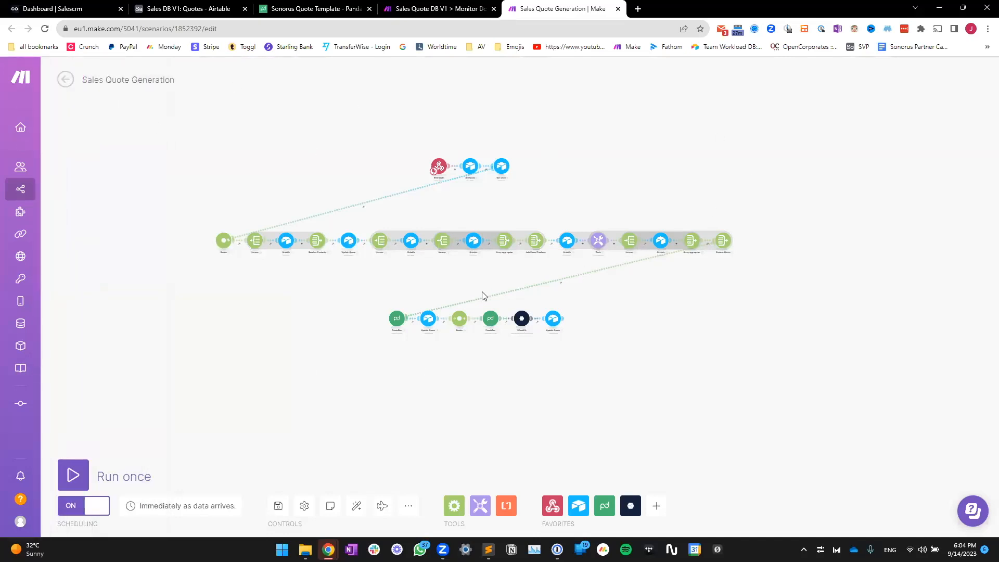
pyautogui.scroll(3, 484, 295)
pyautogui.moveTo(490, 284); pyautogui.dragTo(494, 332)
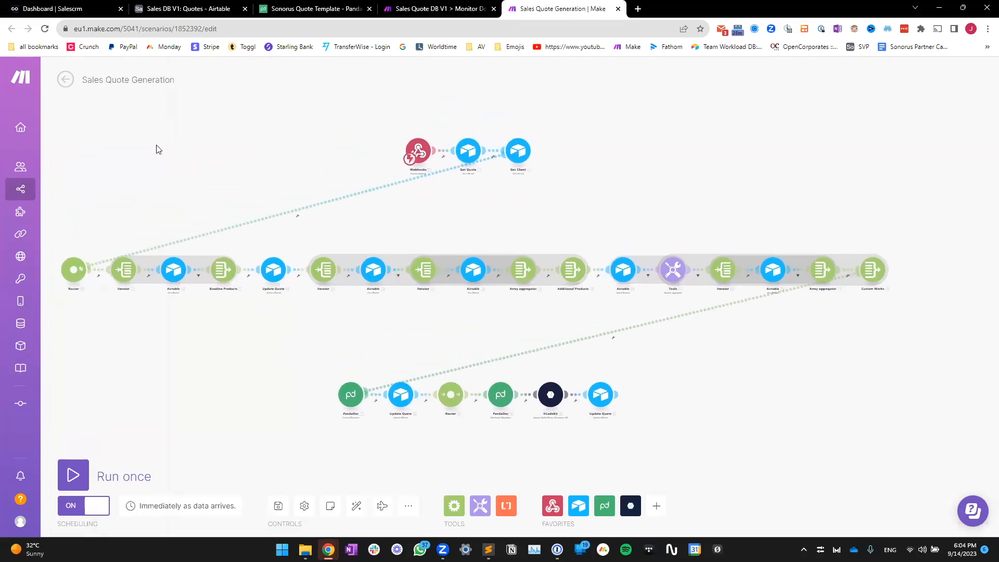
# Frame the Webhooks, Get Quote and Get Client modules with a screen-capture selection to examine how the scenario starts
pyautogui.press('Print')
pyautogui.moveTo(50, 99); pyautogui.dragTo(571, 180)
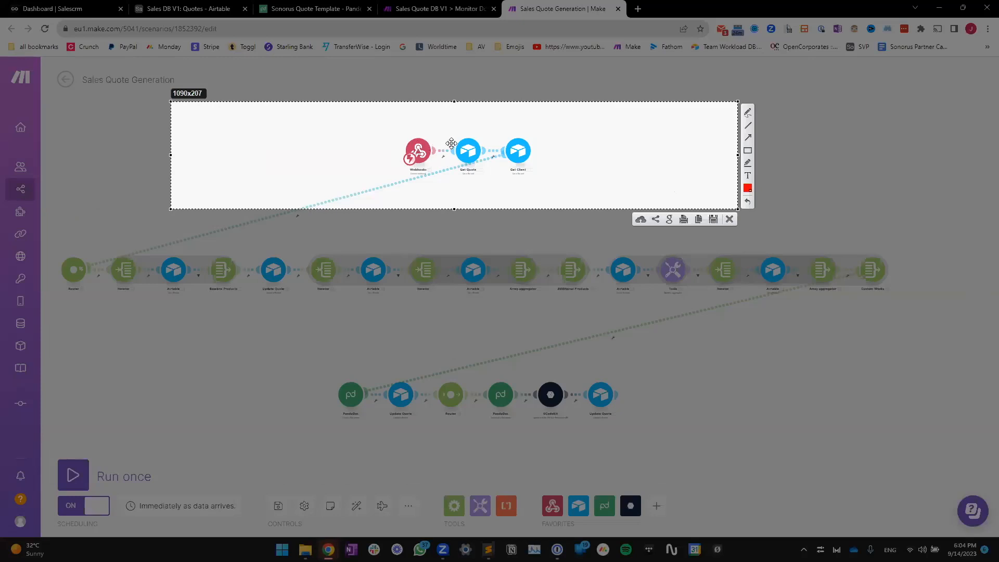
pyautogui.moveTo(455, 207); pyautogui.dragTo(455, 186)
pyautogui.moveTo(737, 141); pyautogui.dragTo(732, 140)
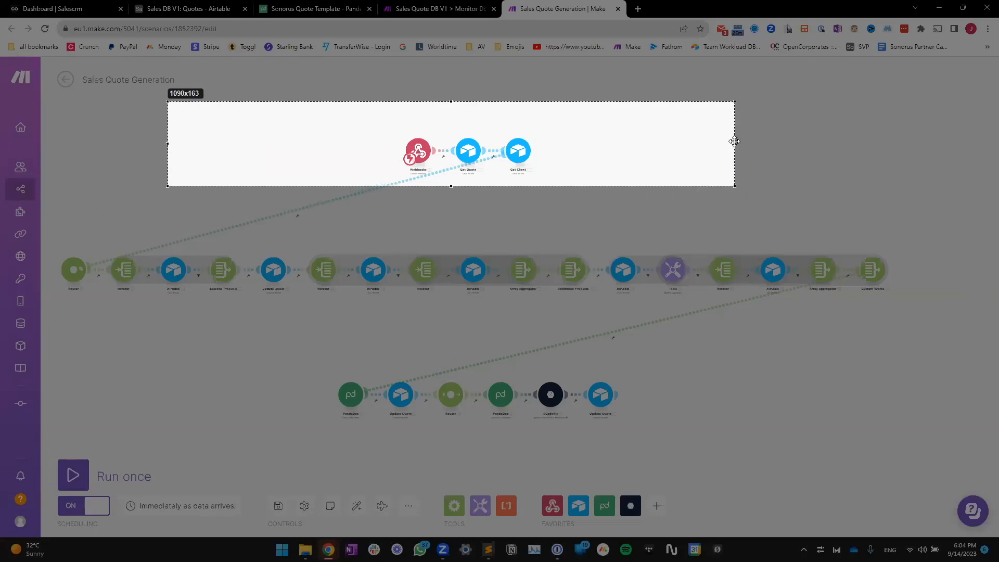
pyautogui.moveTo(674, 149); pyautogui.dragTo(589, 150)
pyautogui.moveTo(385, 183); pyautogui.dragTo(418, 178)
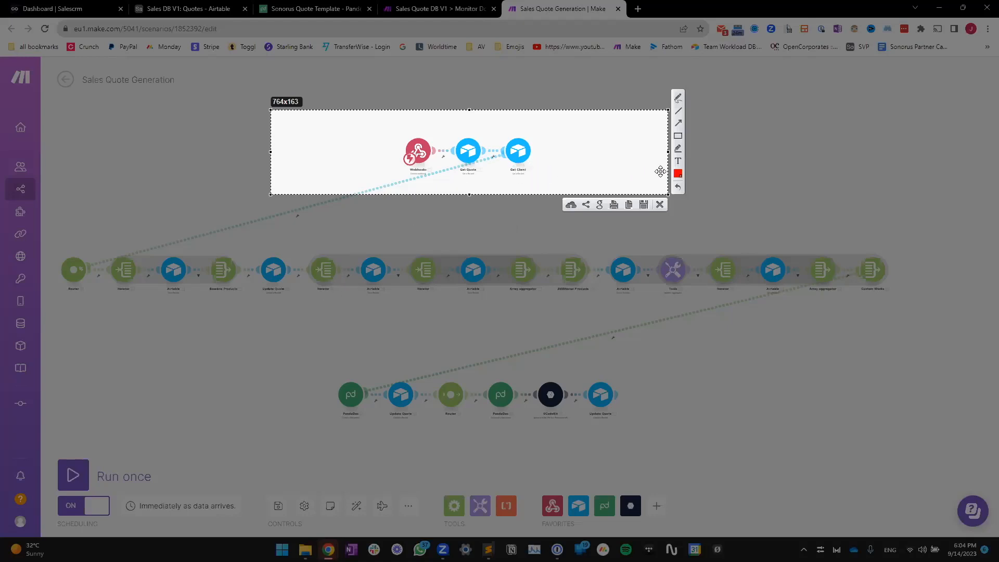
pyautogui.moveTo(669, 194); pyautogui.dragTo(567, 189)
pyautogui.moveTo(376, 164); pyautogui.dragTo(428, 166)
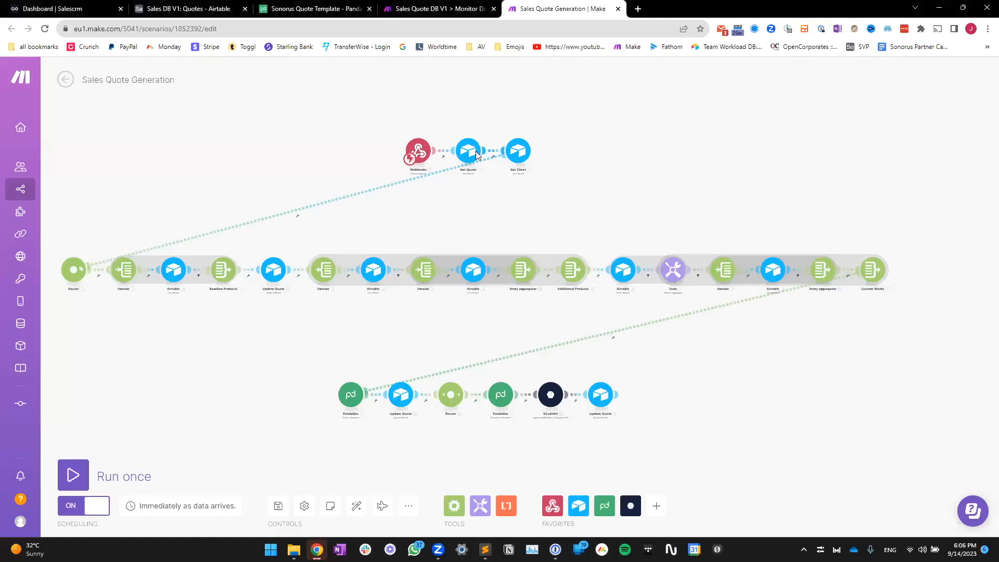
# Frame the Router, Iterator, Airtable, Baseline Products and Update Quote modules with a screen-capture selection to examine that section
pyautogui.scroll(5, 476, 151)
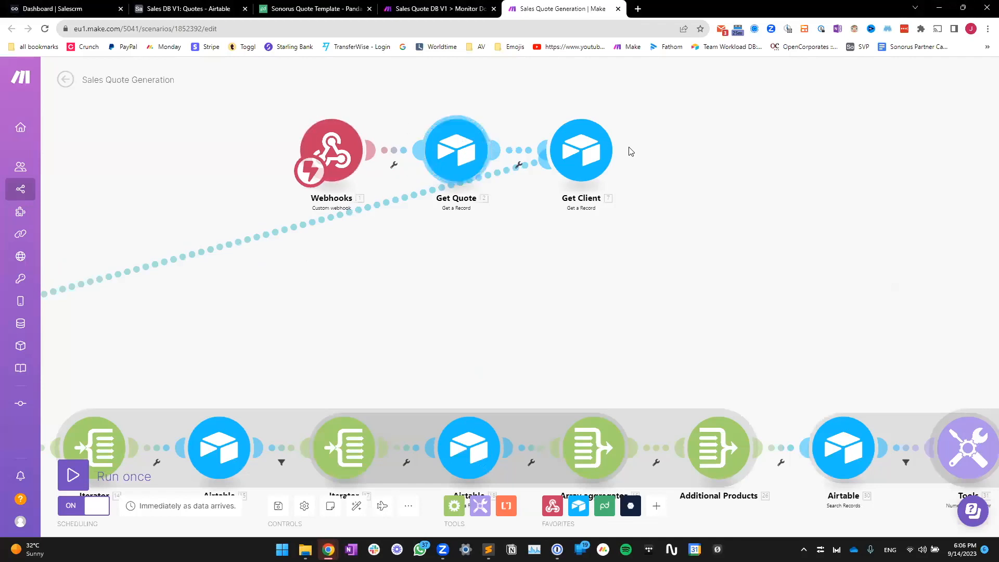
pyautogui.scroll(-2, 488, 165)
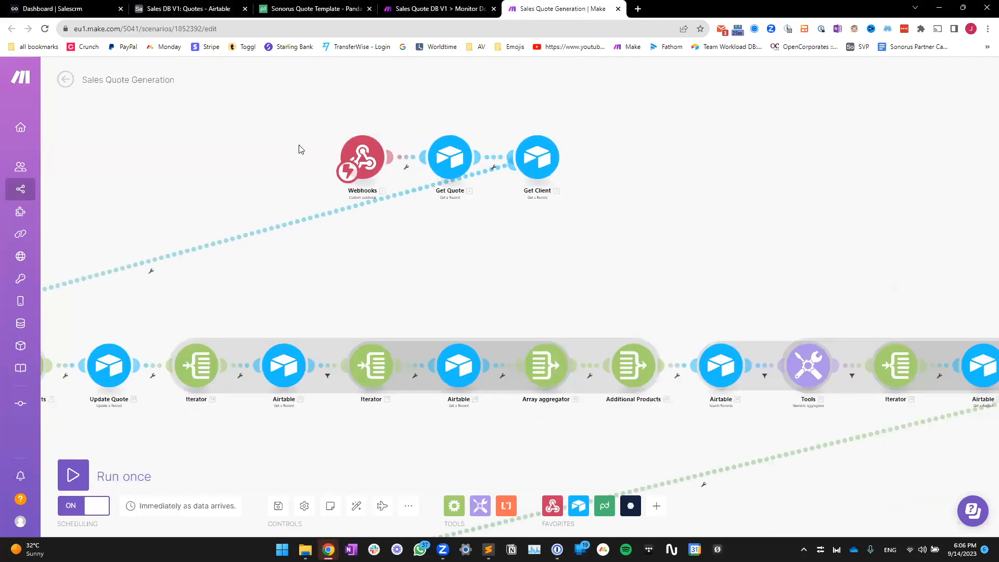
pyautogui.scroll(-4, 219, 164)
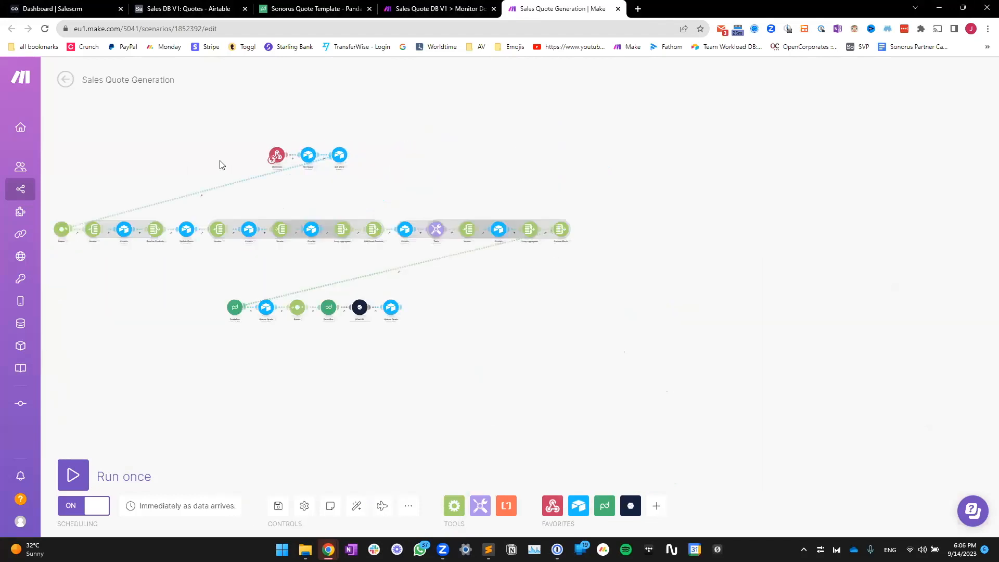
pyautogui.scroll(3, 223, 235)
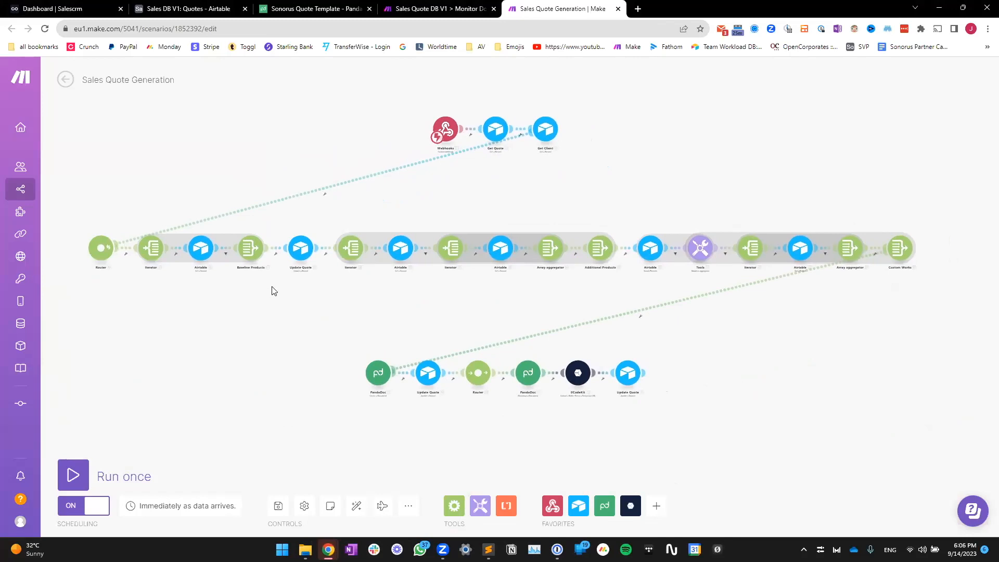
pyautogui.scroll(2, 271, 292)
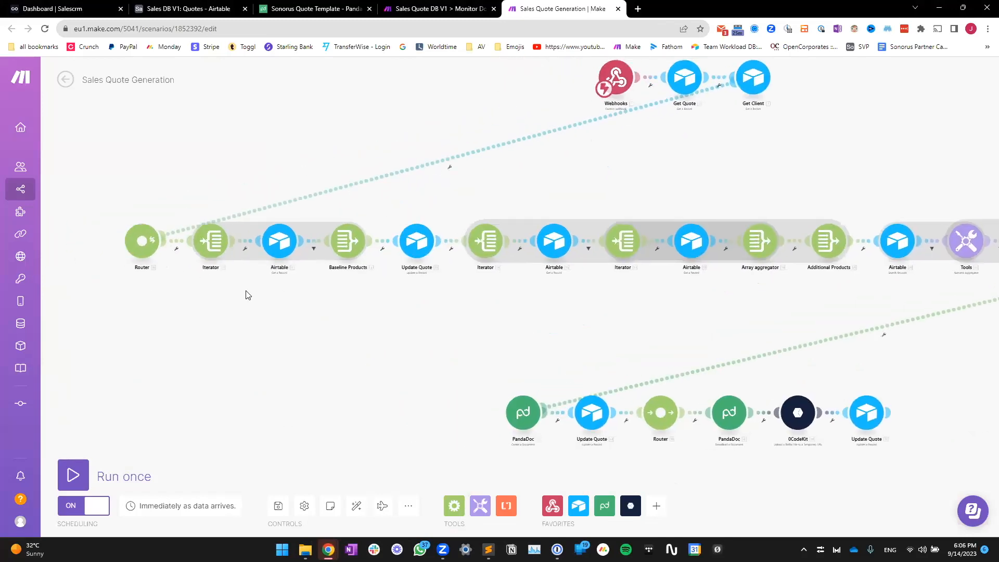
pyautogui.scroll(-2, 281, 289)
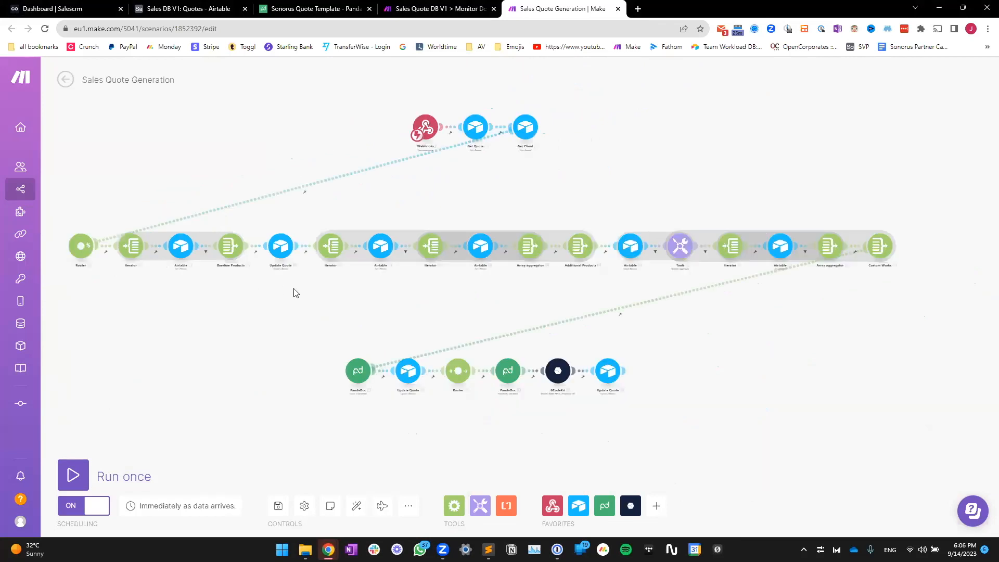
pyautogui.press('Print')
pyautogui.moveTo(67, 199); pyautogui.dragTo(313, 285)
pyautogui.moveTo(248, 280); pyautogui.dragTo(255, 286)
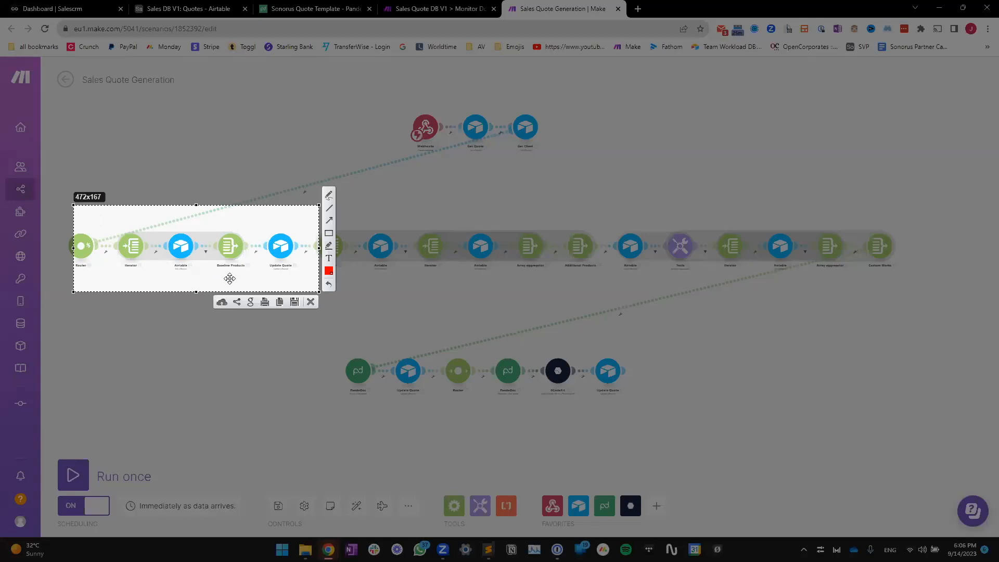
pyautogui.hotkey('ctrl', 'c')
# Switch to Airtable and check the Last Updated Status field of the accepted Acme Inc quote in the Quotes table
pyautogui.scroll(3, 224, 276)
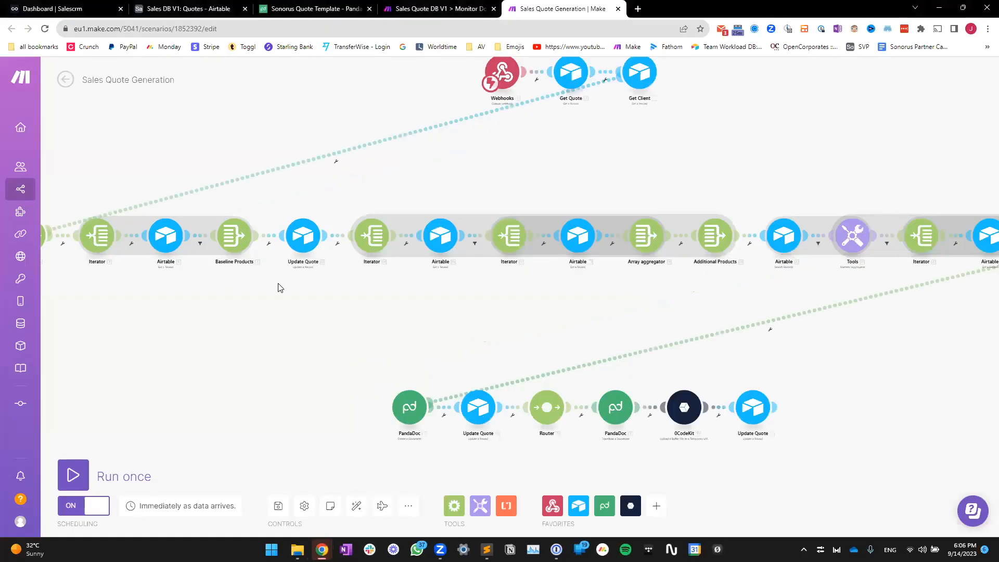
pyautogui.moveTo(208, 265); pyautogui.dragTo(284, 279)
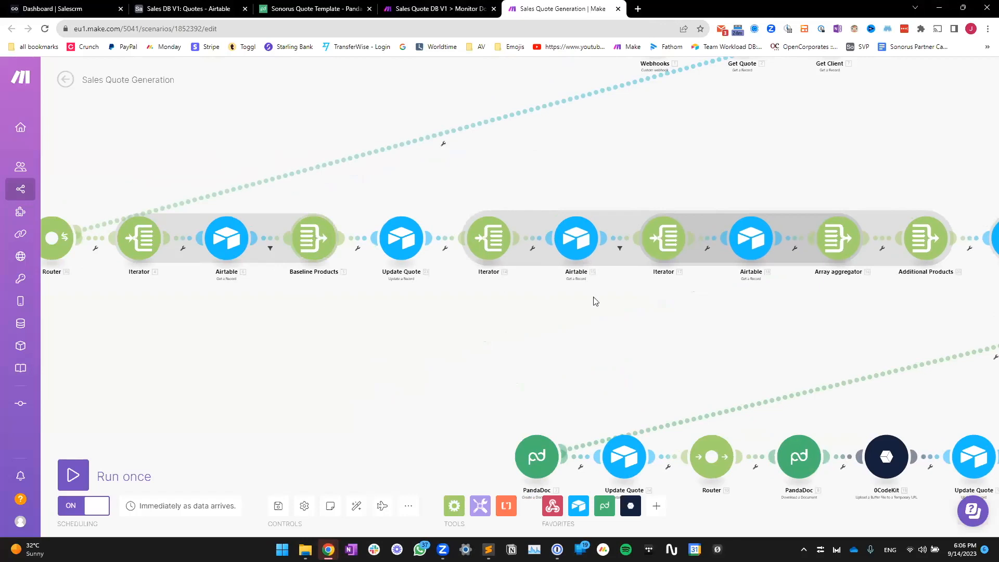
pyautogui.moveTo(745, 340); pyautogui.dragTo(507, 342)
pyautogui.scroll(-2, 504, 346)
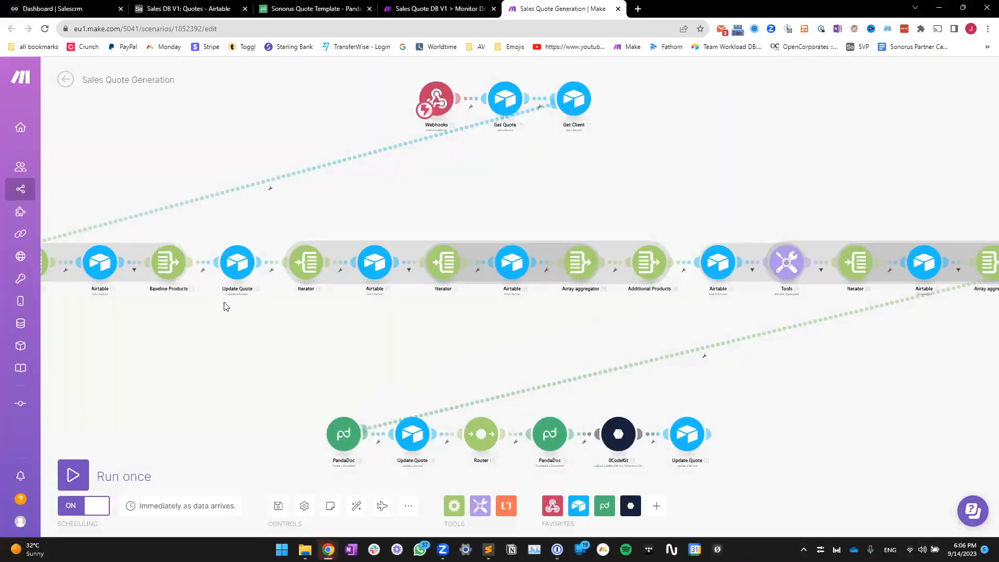
pyautogui.scroll(1, 222, 306)
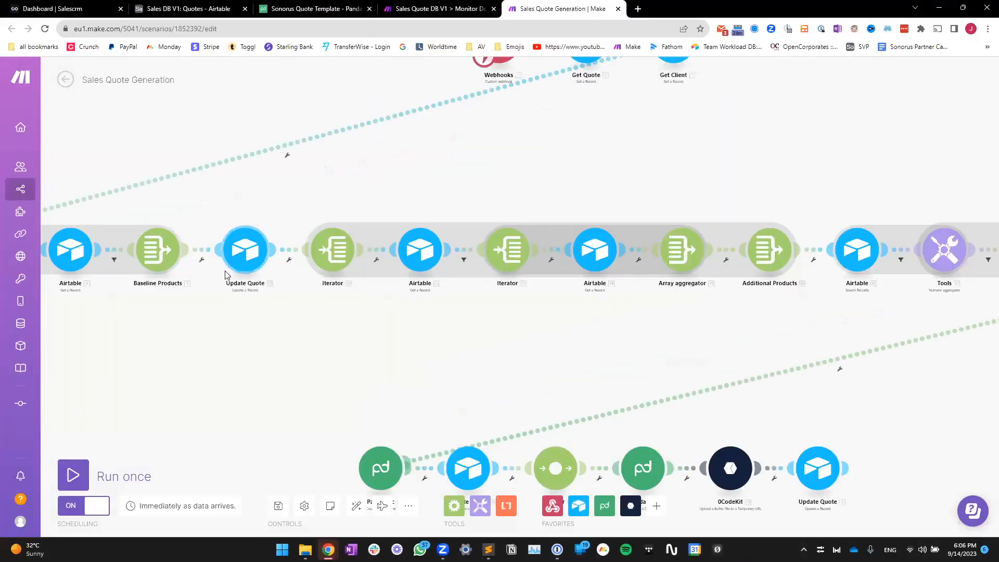
pyautogui.click(187, 8)
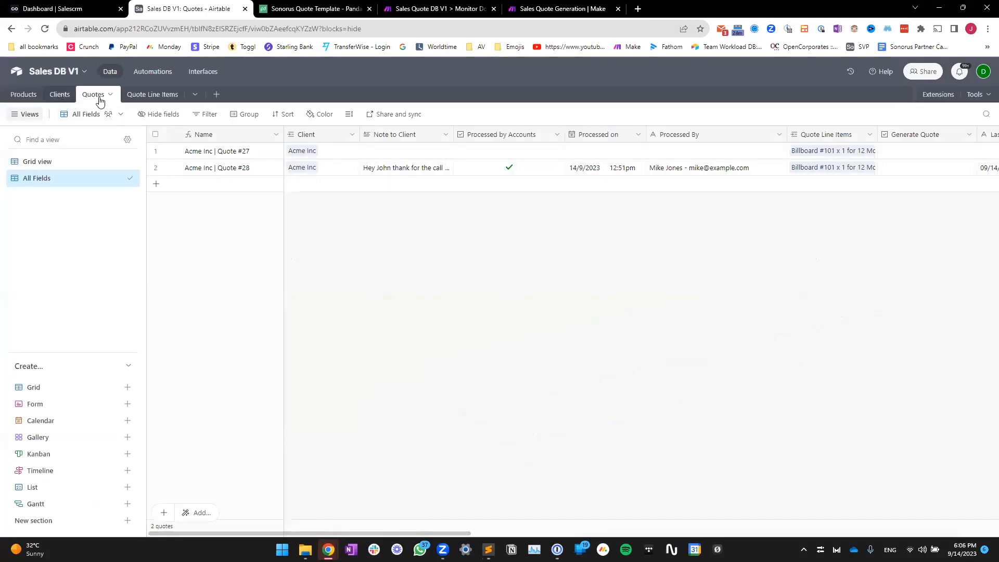
pyautogui.hscroll(5, 687, 168)
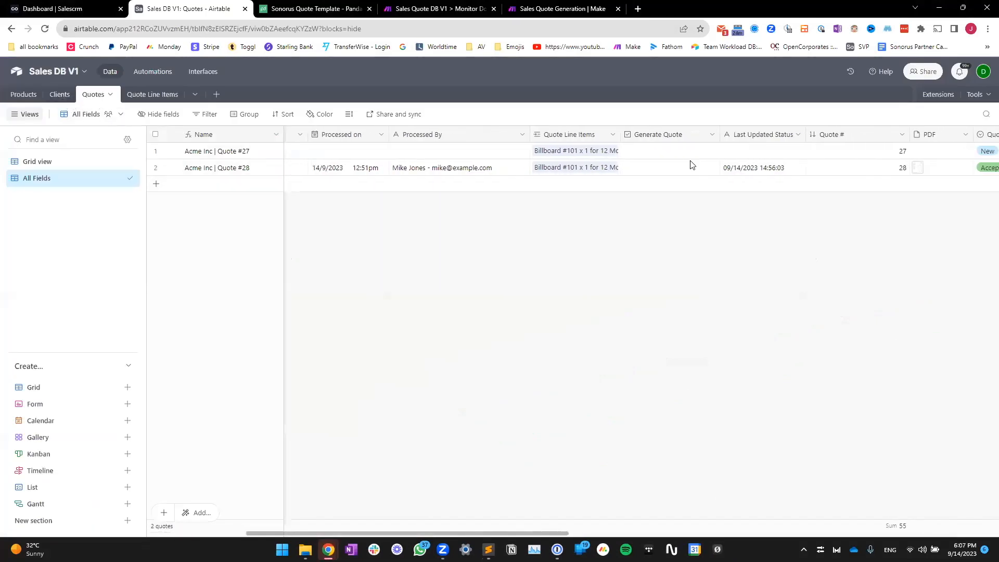
pyautogui.hscroll(2, 687, 168)
pyautogui.click(676, 168)
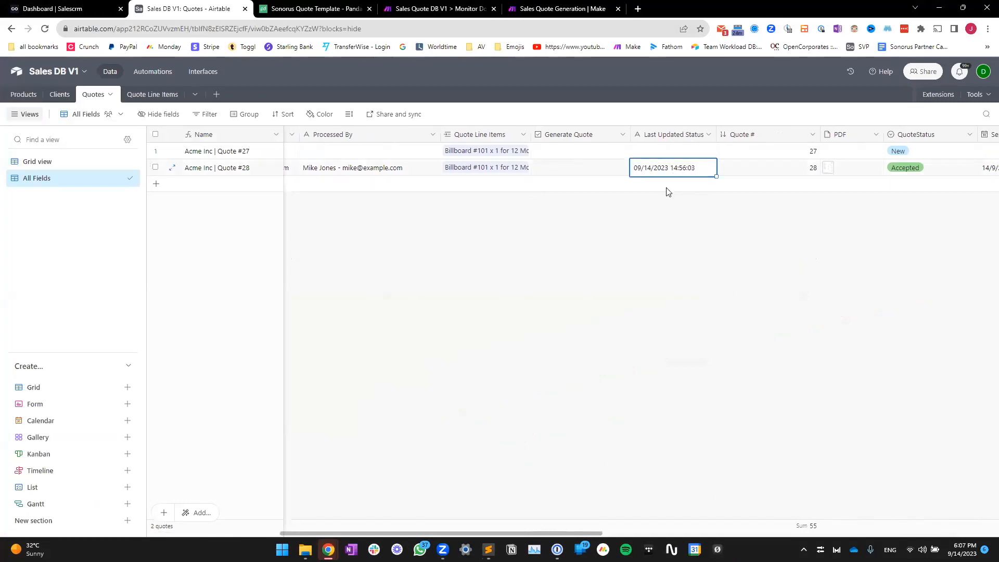
# Expand the accepted Acme Inc quote's record, show all activity, review its revision history and close the record
pyautogui.click(172, 167)
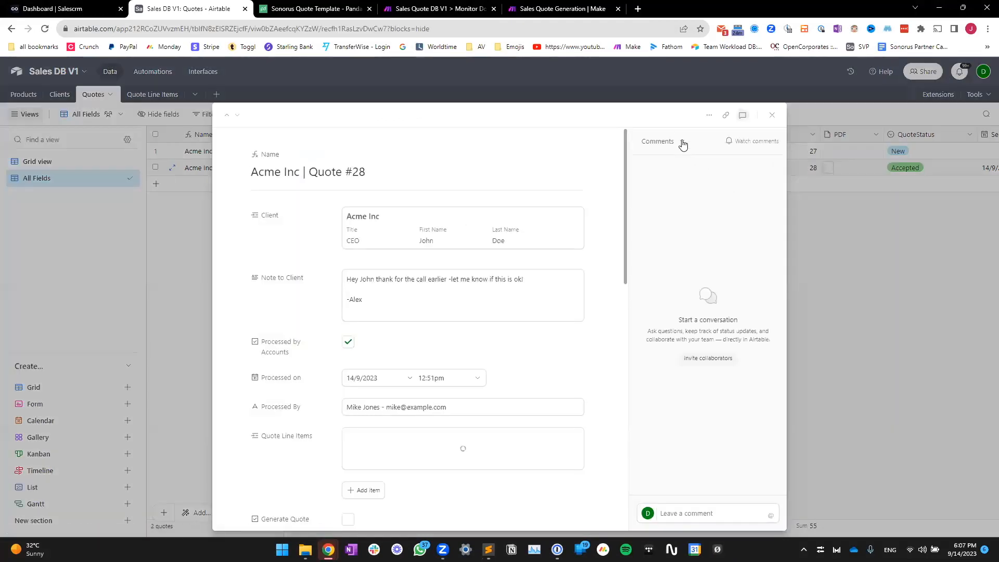
pyautogui.click(684, 145)
pyautogui.click(704, 197)
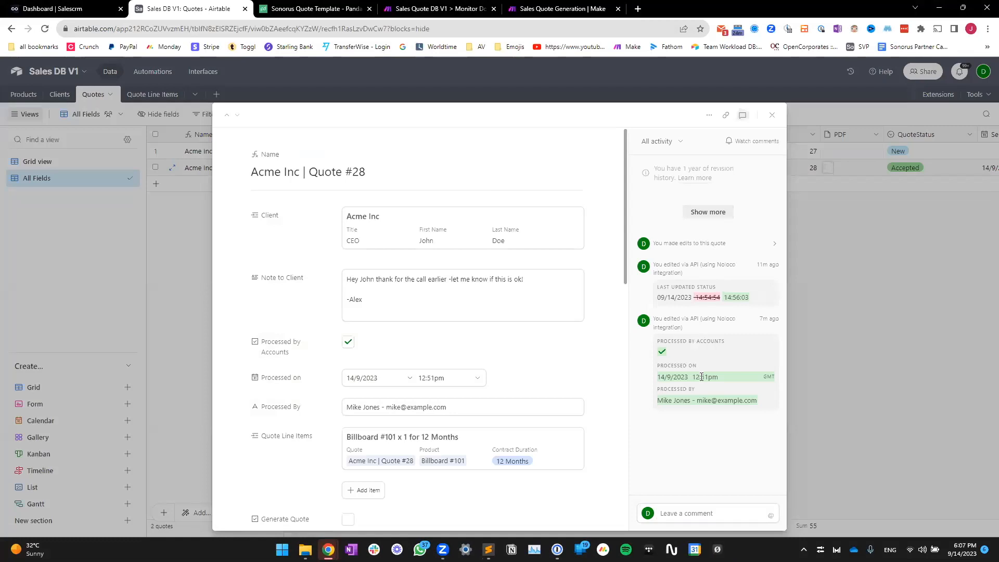
pyautogui.click(707, 246)
pyautogui.scroll(-2, 717, 263)
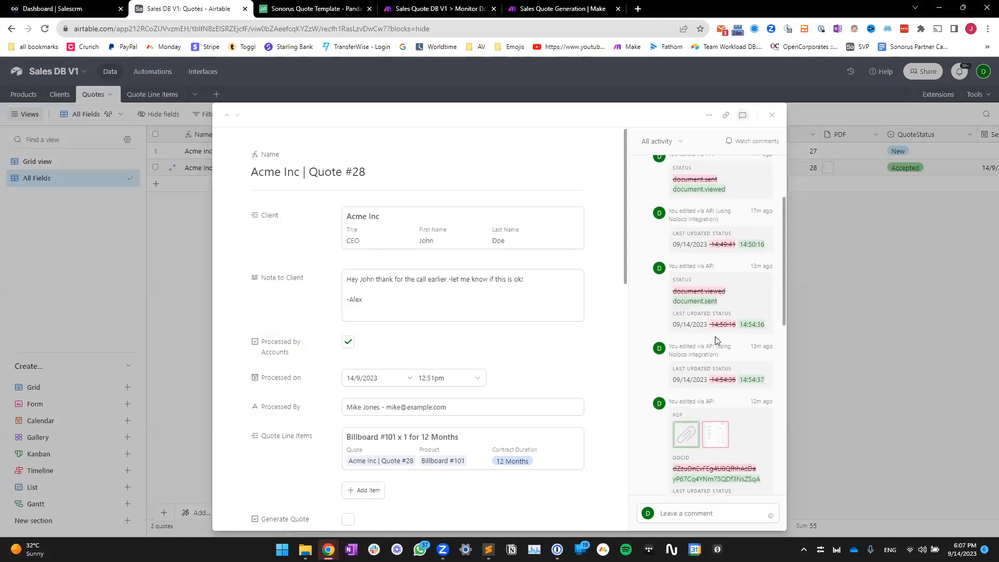
pyautogui.click(817, 295)
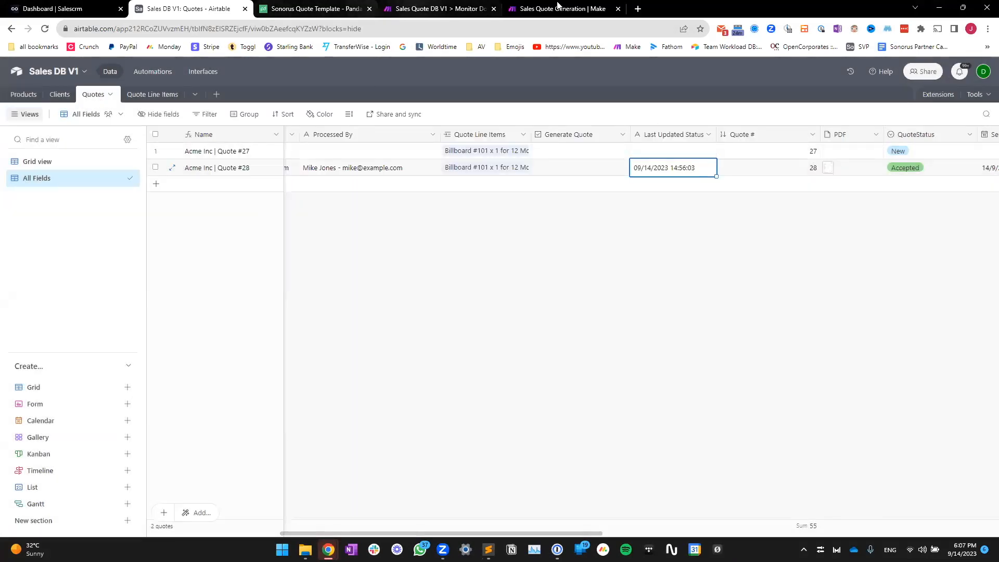
# Return to Make's Sales Quote Generation scenario and frame the modules from the second Iterator to Additional Products with a screen-capture selection
pyautogui.click(469, 8)
pyautogui.click(525, 8)
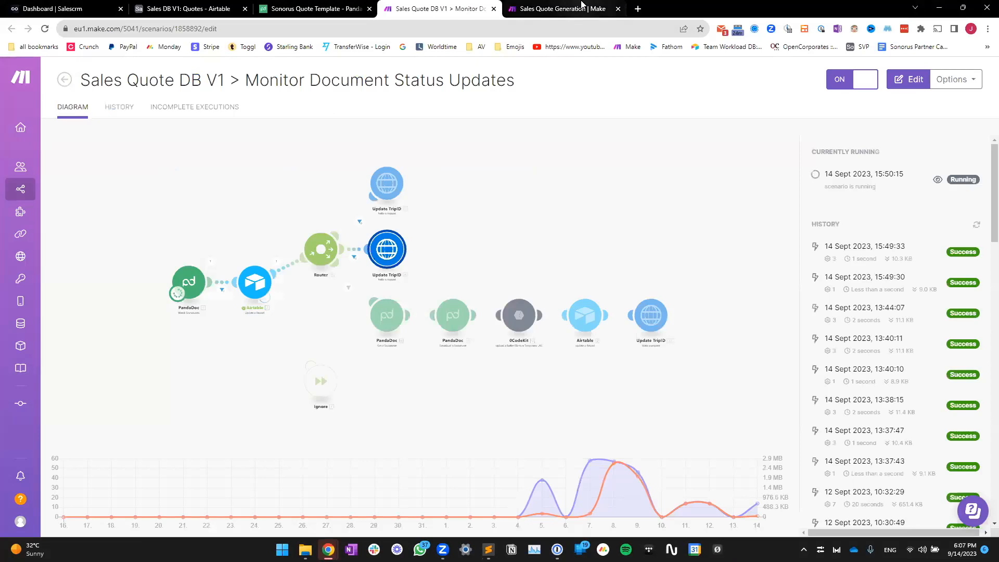
pyautogui.moveTo(458, 335); pyautogui.dragTo(445, 340)
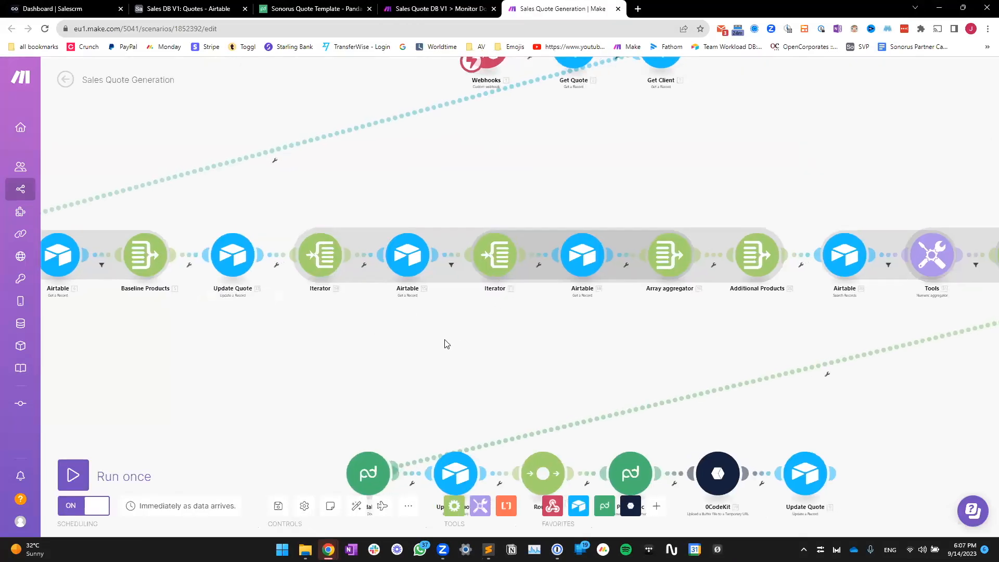
pyautogui.press('Print')
pyautogui.moveTo(257, 189); pyautogui.dragTo(830, 342)
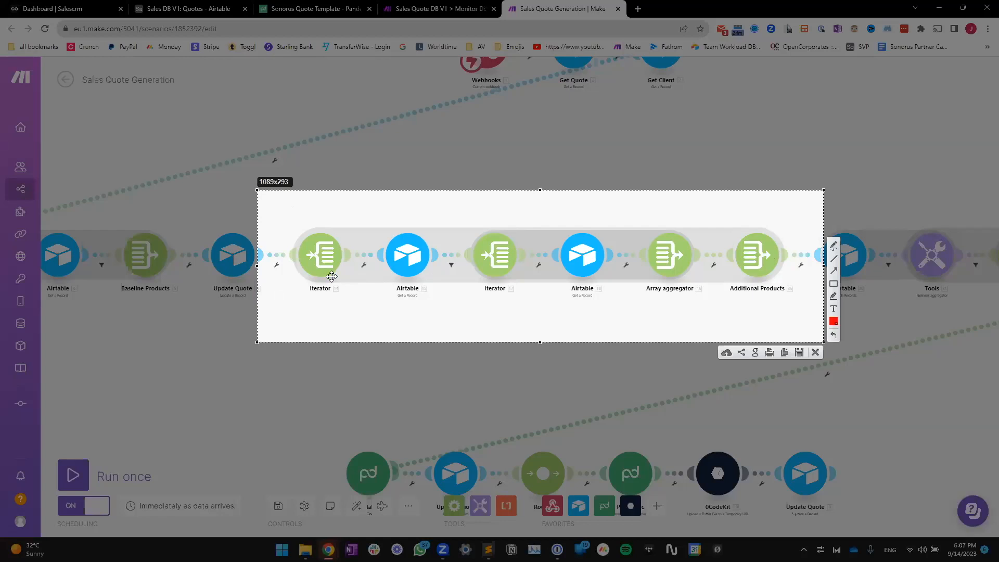
pyautogui.moveTo(493, 333); pyautogui.dragTo(494, 327)
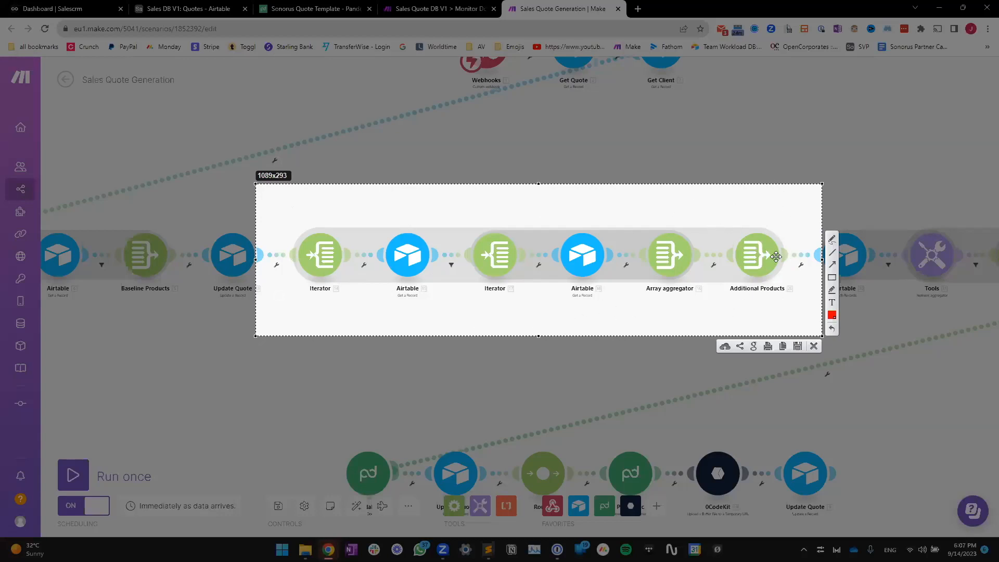
pyautogui.moveTo(778, 297); pyautogui.dragTo(778, 292)
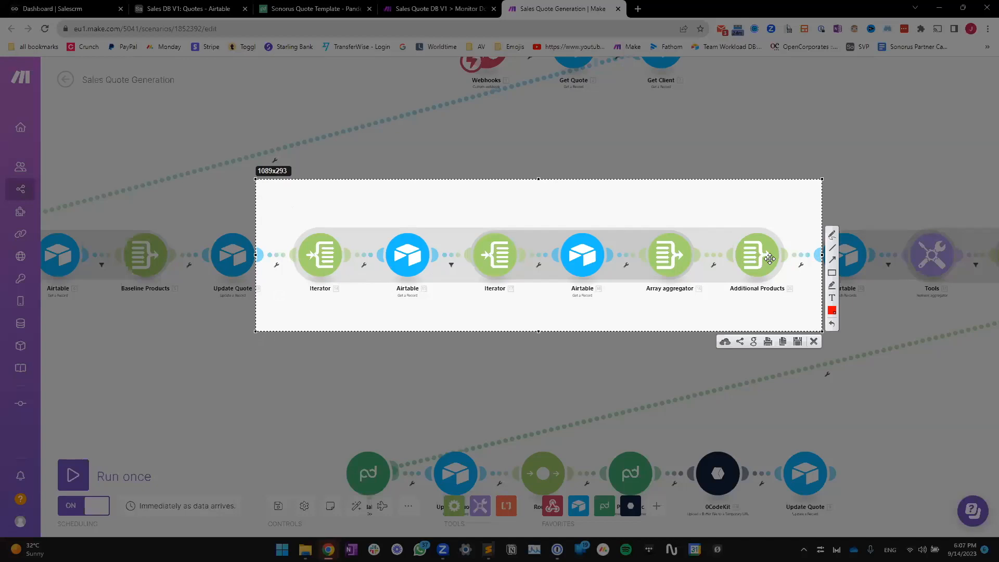
pyautogui.press('Escape')
# Examine the scenario section from the Airtable Search Records module through the Custom Works aggregator
pyautogui.hscroll(10, 607, 360)
pyautogui.hscroll(8, 859, 375)
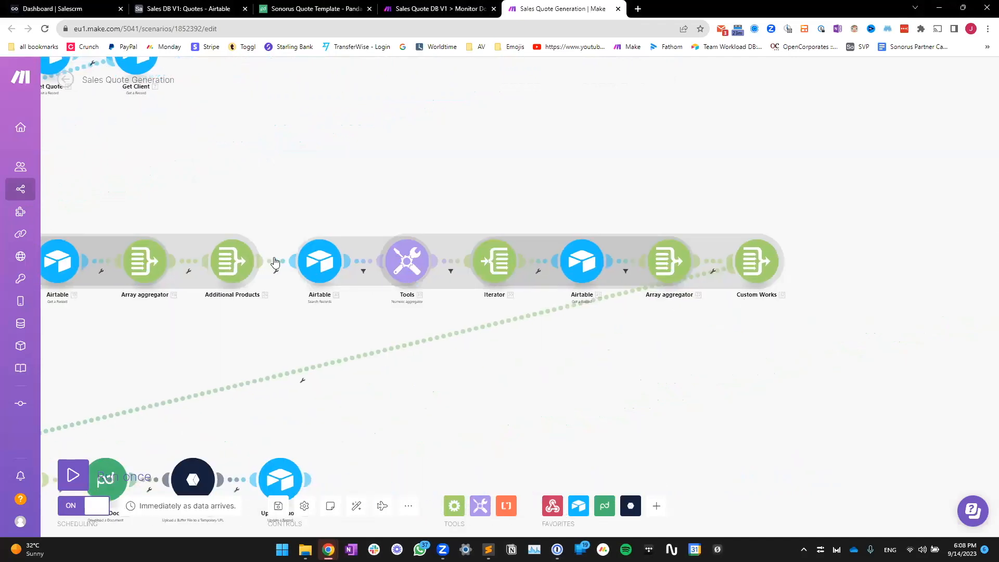
pyautogui.scroll(2, 712, 241)
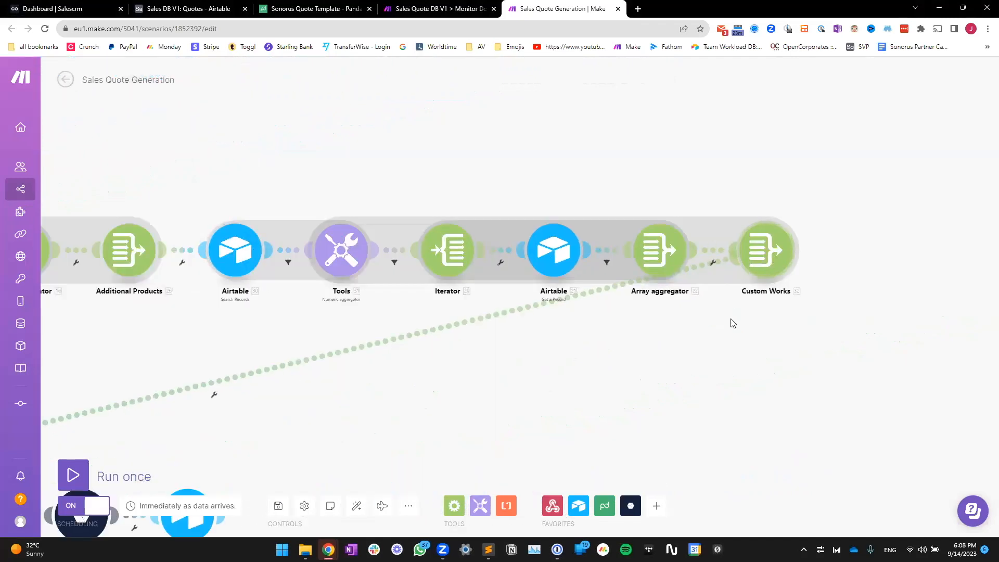
pyautogui.scroll(-5, 661, 347)
pyautogui.moveTo(609, 382); pyautogui.dragTo(796, 338)
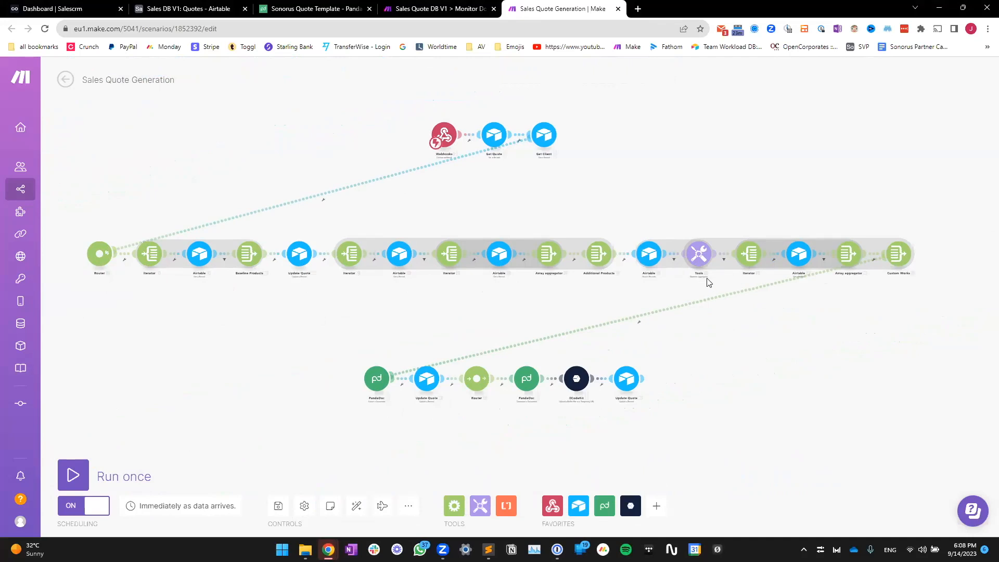
# Open the PandaDoc Create a Document module and review its template, role tokens and Client _Notes mapping
pyautogui.moveTo(417, 317); pyautogui.dragTo(427, 224)
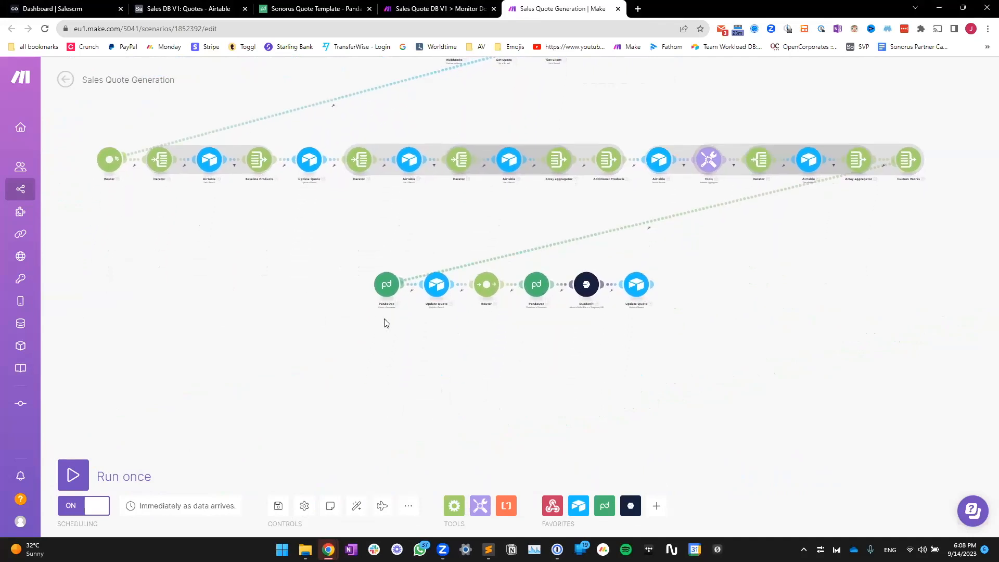
pyautogui.scroll(4, 384, 316)
pyautogui.scroll(1, 566, 357)
pyautogui.moveTo(442, 340); pyautogui.dragTo(402, 347)
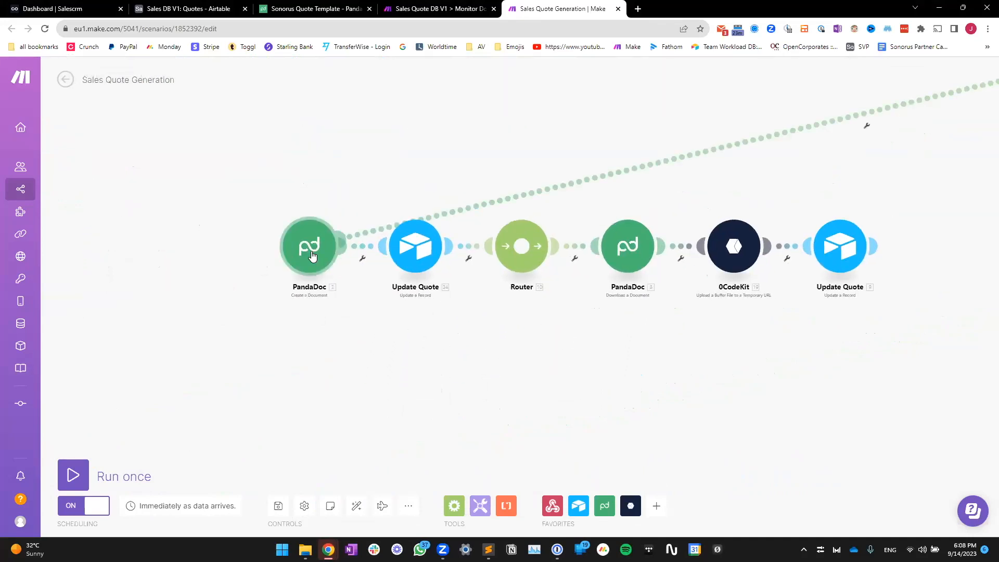
pyautogui.scroll(1, 296, 322)
pyautogui.scroll(1, 297, 322)
pyautogui.scroll(-1, 323, 191)
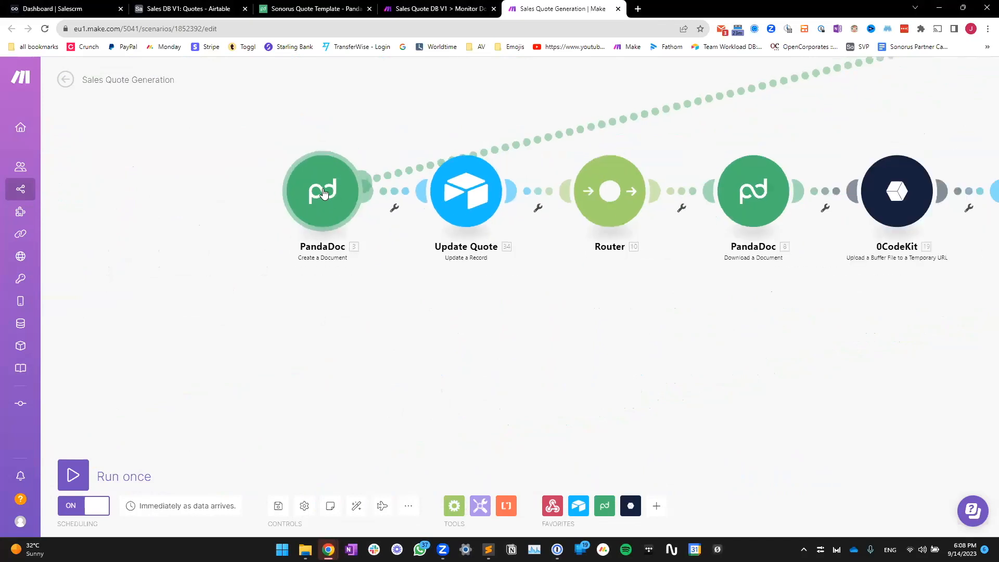
pyautogui.click(324, 192)
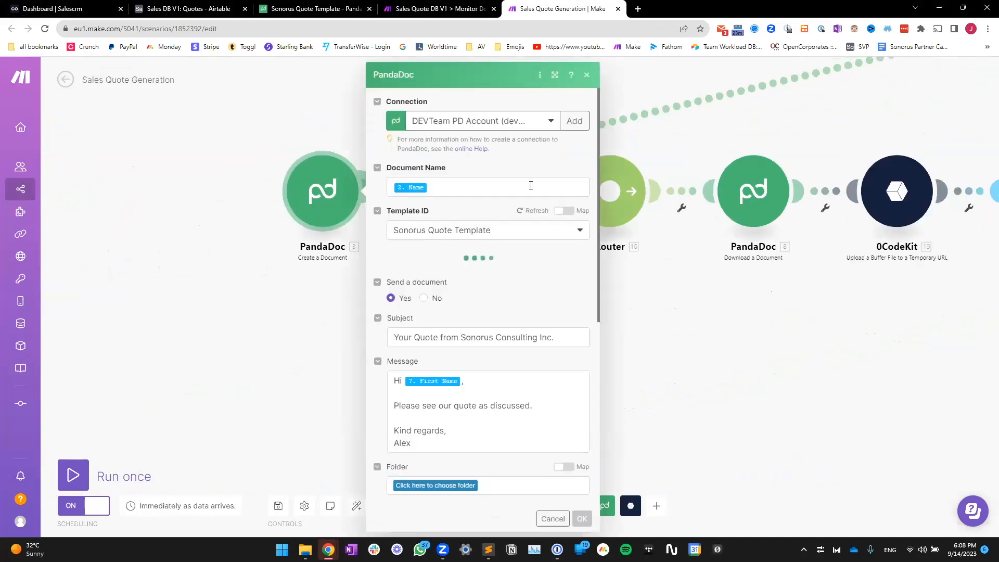
pyautogui.scroll(-3, 528, 172)
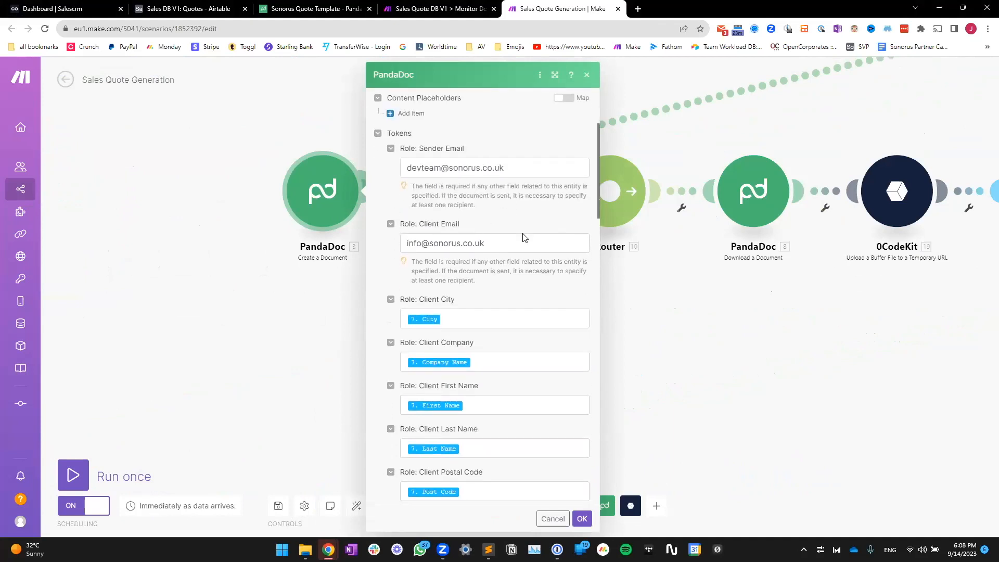
pyautogui.scroll(-1, 419, 265)
pyautogui.scroll(-5, 522, 268)
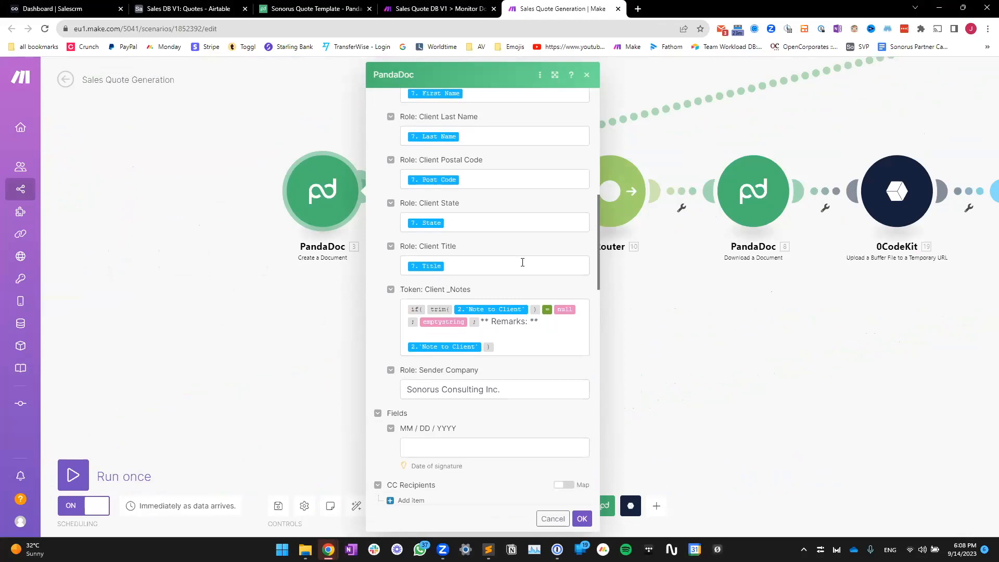
# Examine the module's Products item, including the Pricing Table 1 options and the merged arrays mapped to Sections
pyautogui.scroll(10, 523, 263)
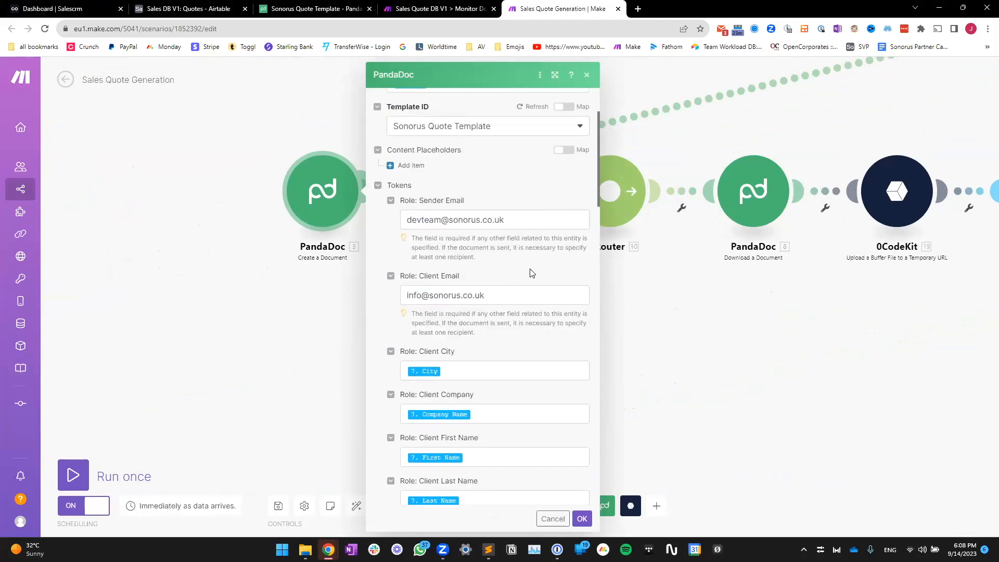
pyautogui.scroll(-12, 532, 274)
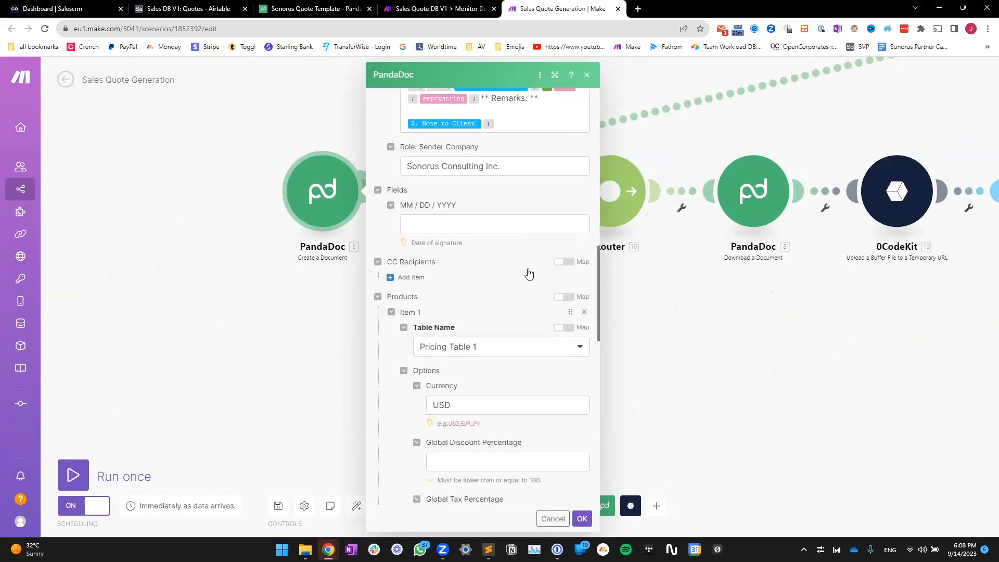
pyautogui.scroll(-4, 528, 279)
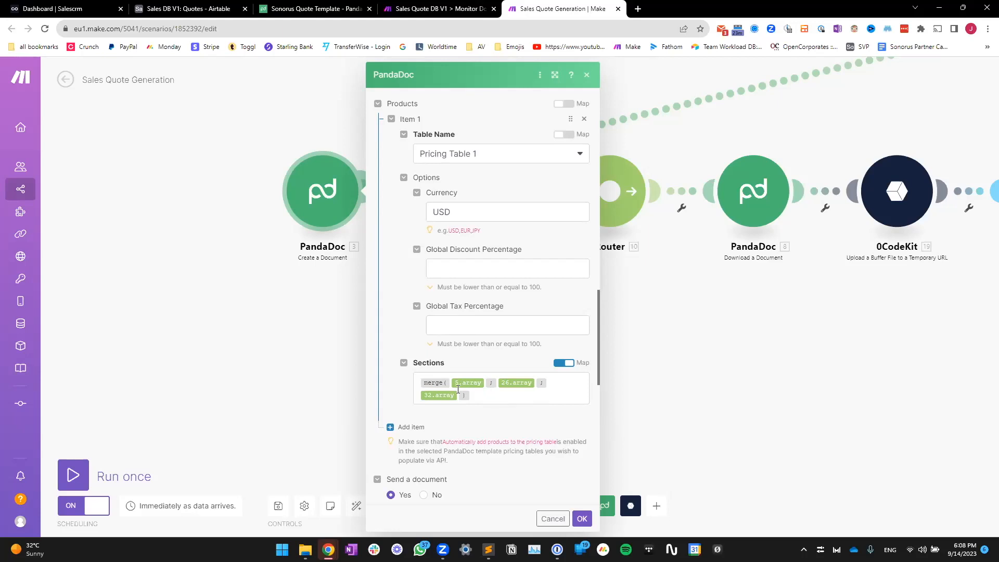
pyautogui.scroll(1, 428, 208)
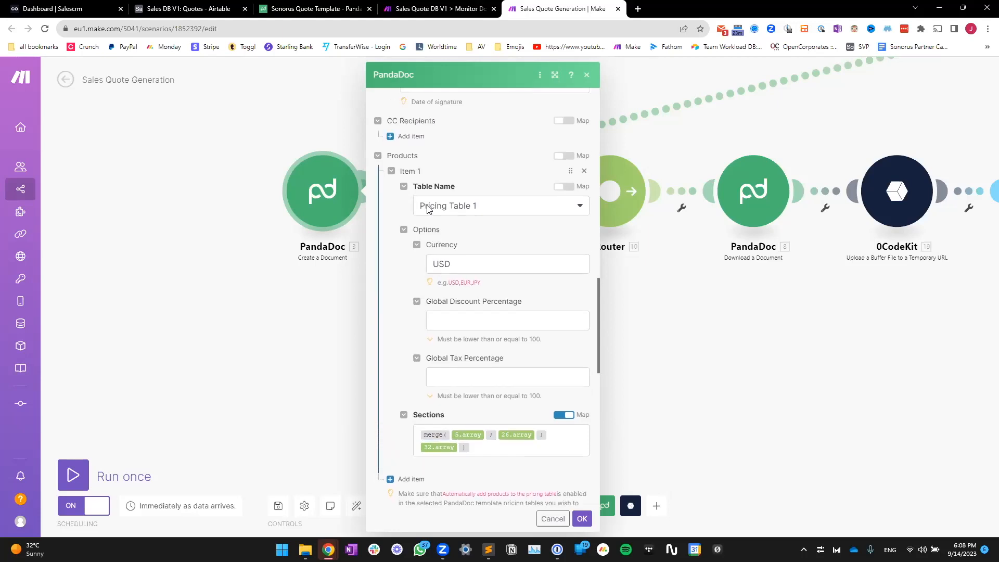
# Switch to PandaDoc's Sonorus Quote Template, go to the templates list and open the template gallery
pyautogui.click(312, 9)
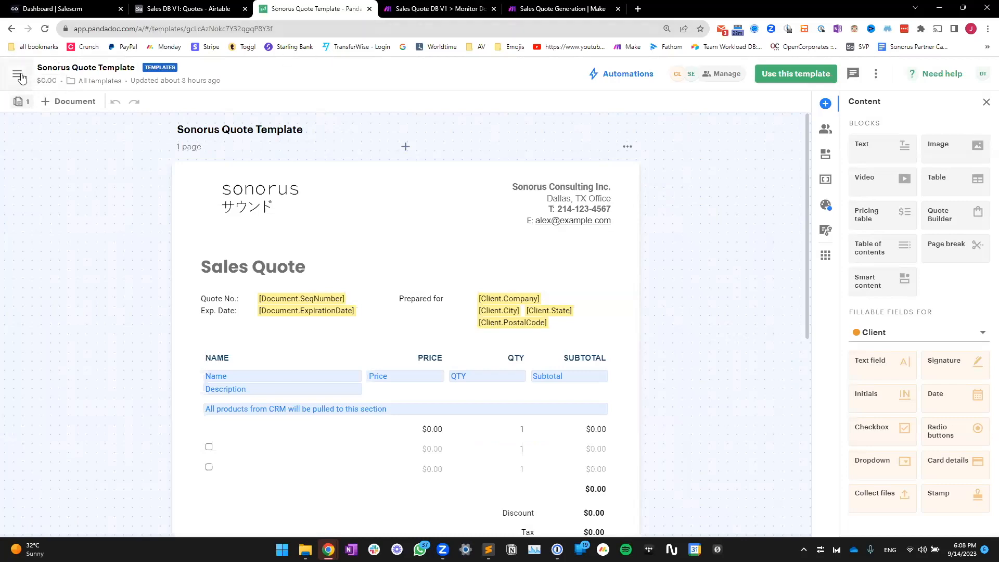
pyautogui.scroll(-1, 401, 148)
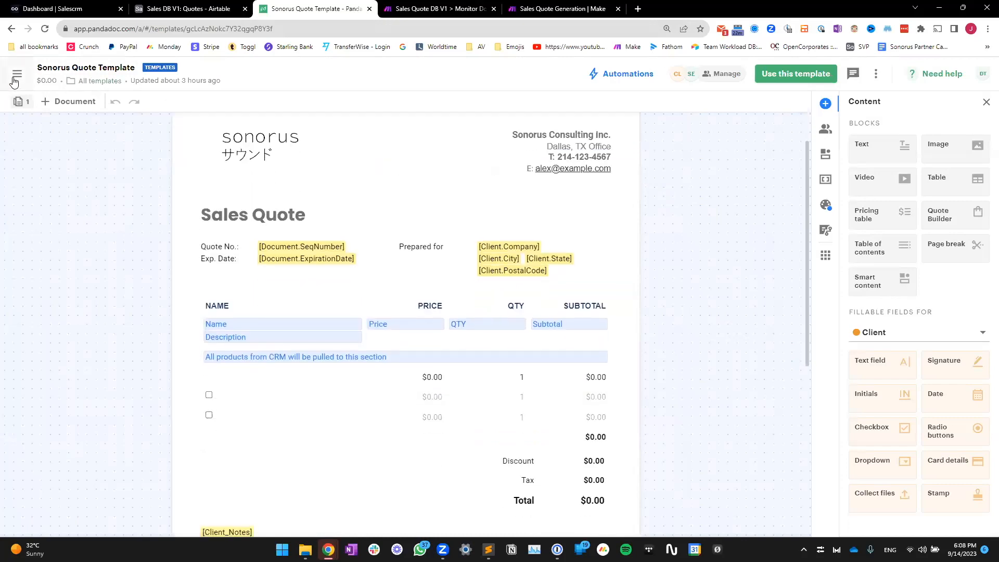
pyautogui.click(18, 74)
pyautogui.click(53, 161)
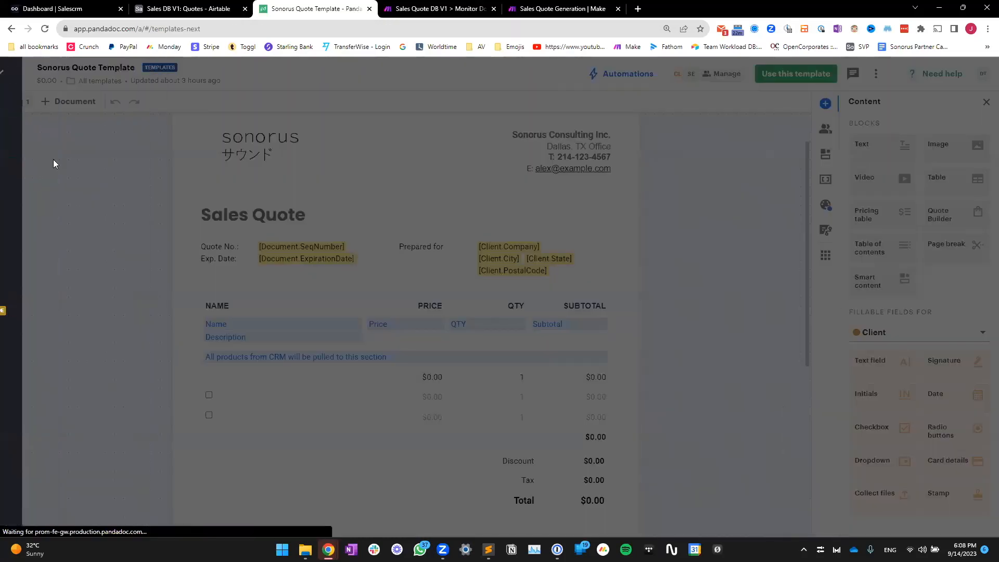
pyautogui.click(90, 168)
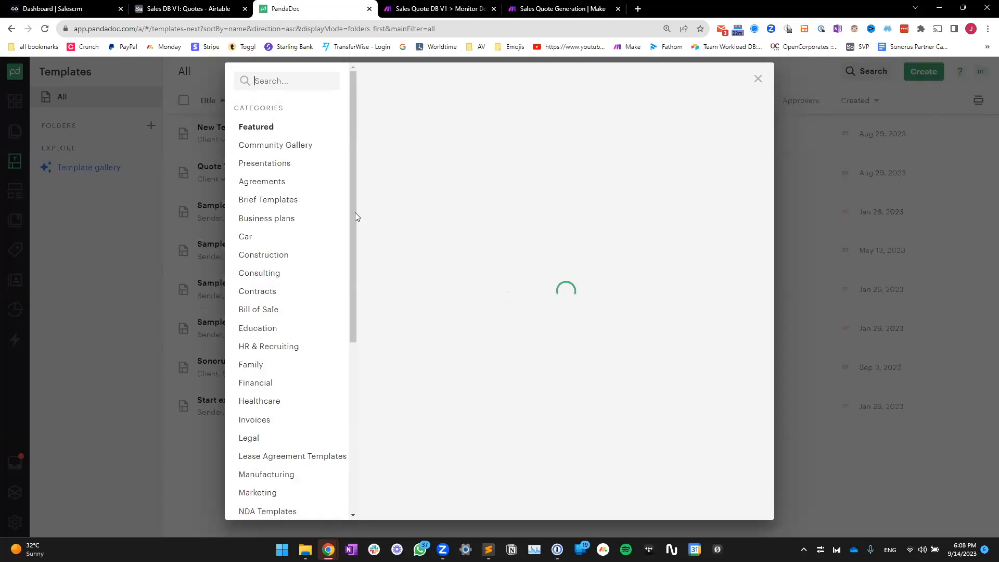
# Browse the gallery's featured templates and its Sales category down to the Sales Quote Template, and close the gallery
pyautogui.scroll(-20, 633, 257)
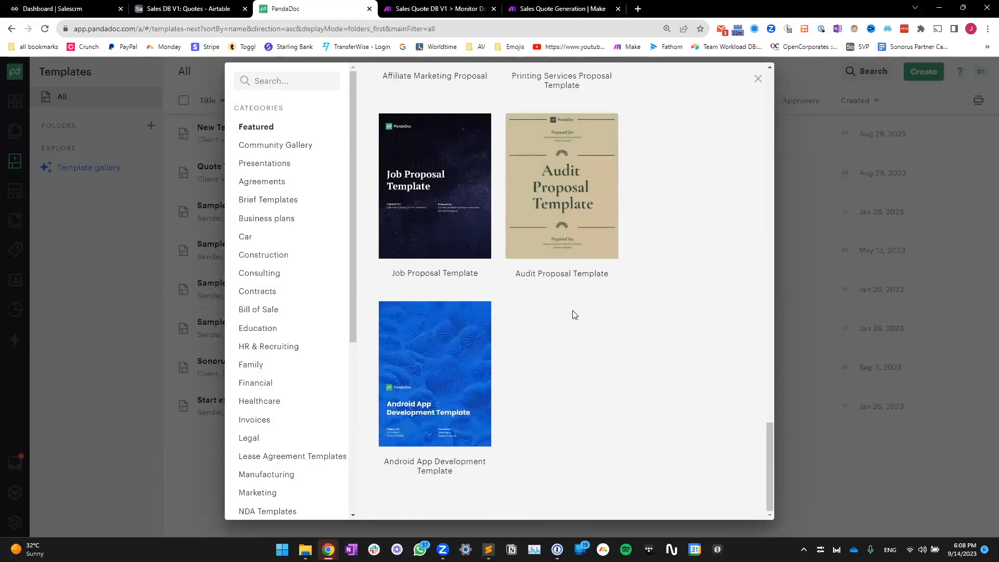
pyautogui.scroll(-5, 279, 404)
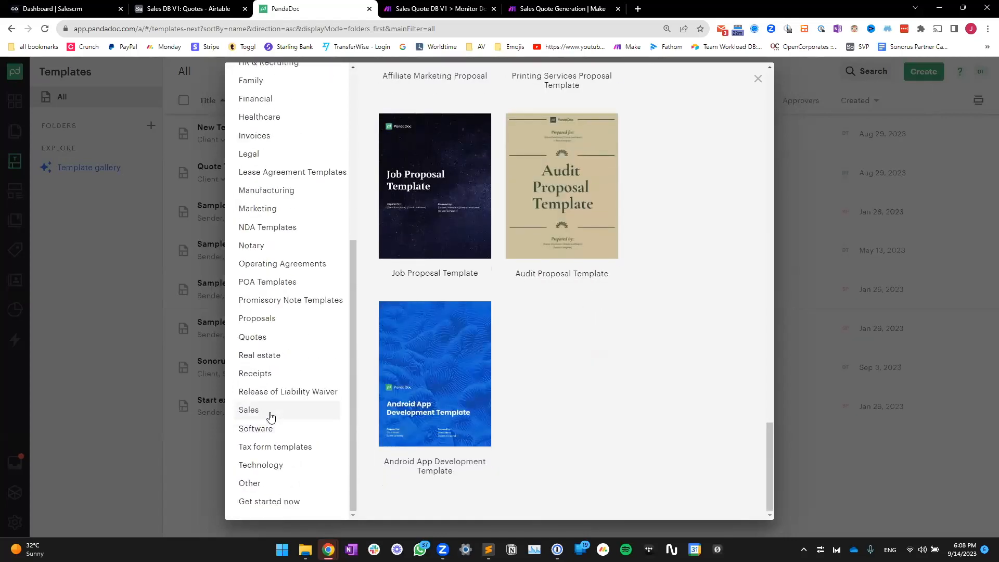
pyautogui.click(270, 415)
pyautogui.scroll(-8, 698, 367)
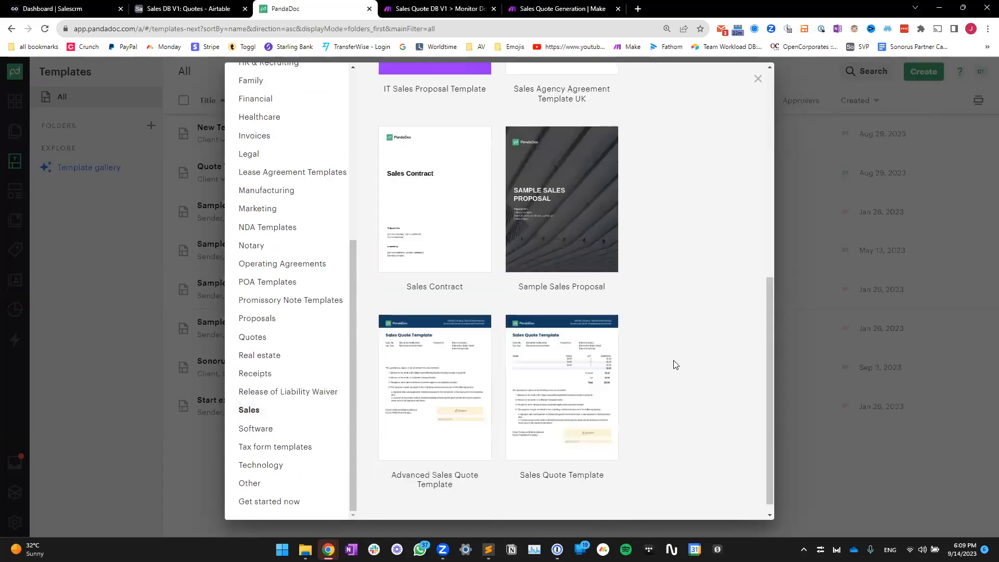
pyautogui.moveTo(527, 379)
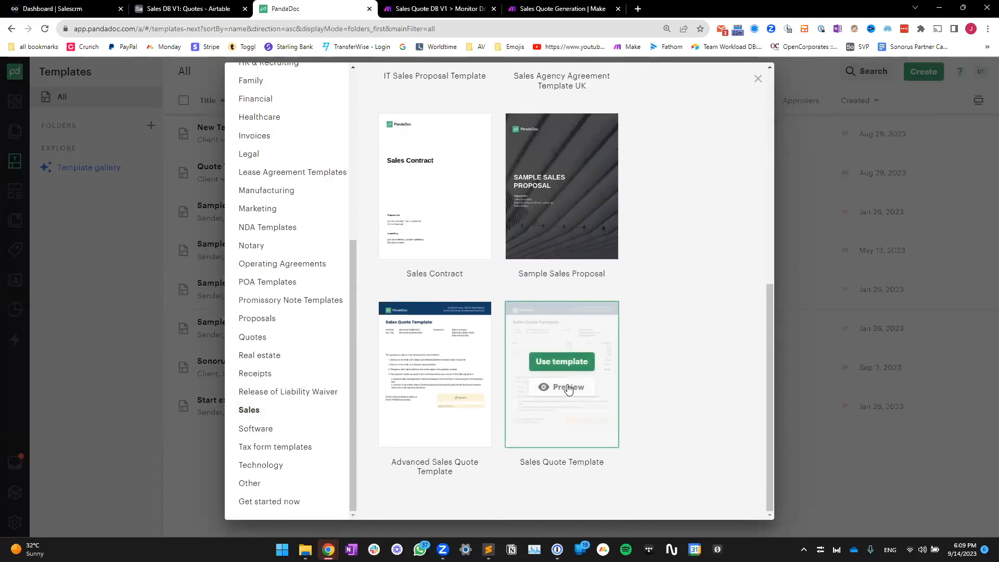
pyautogui.click(850, 444)
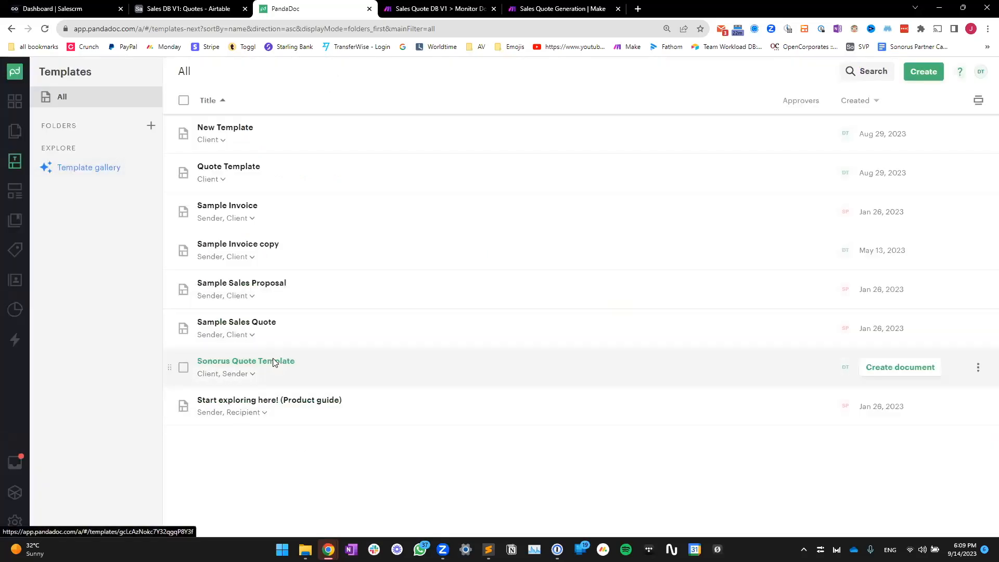
# Open the Sonorus Quote Template and review its client fields, pricing table, Client_Notes variable and terms
pyautogui.click(273, 360)
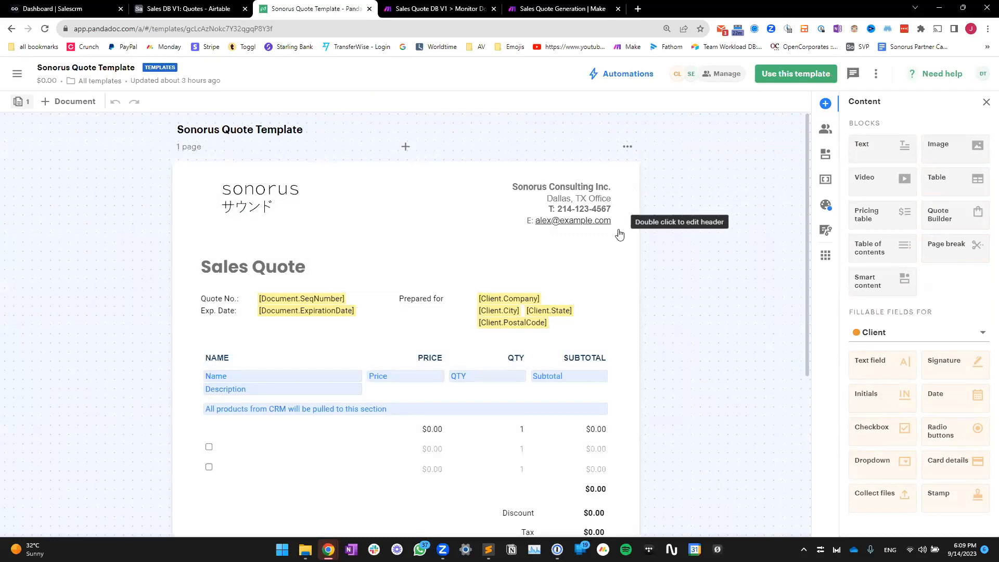
pyautogui.scroll(-5, 594, 307)
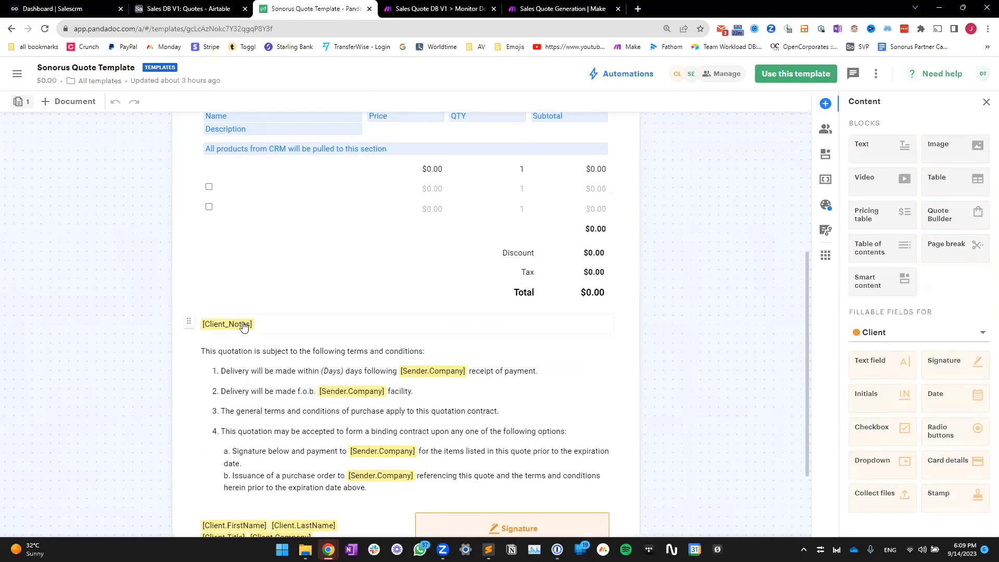
# Return to Make's Sales Quote Generation scenario, check the PandaDoc module's Sections mapping again and close its settings
pyautogui.click(469, 6)
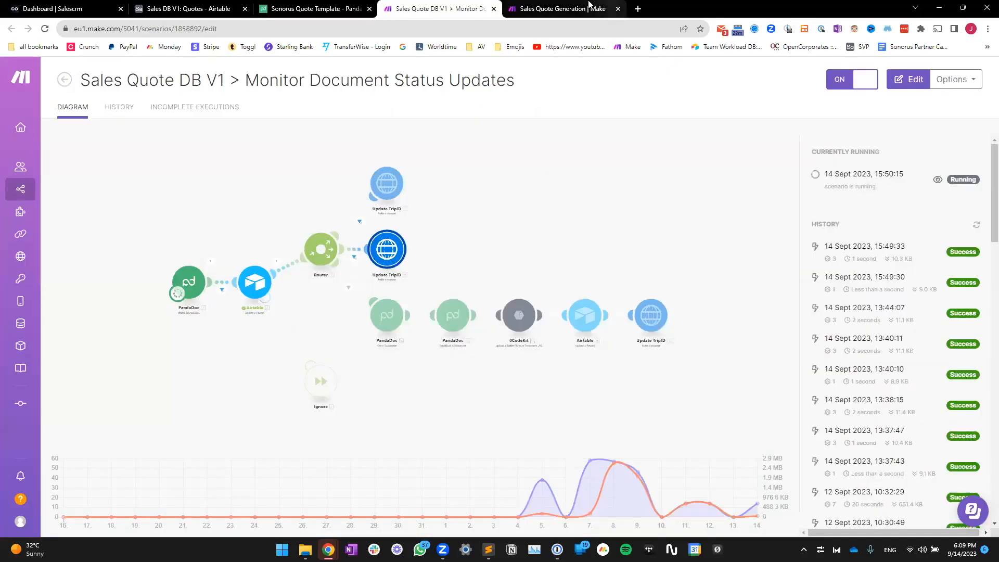
pyautogui.click(569, 8)
pyautogui.scroll(-1, 526, 347)
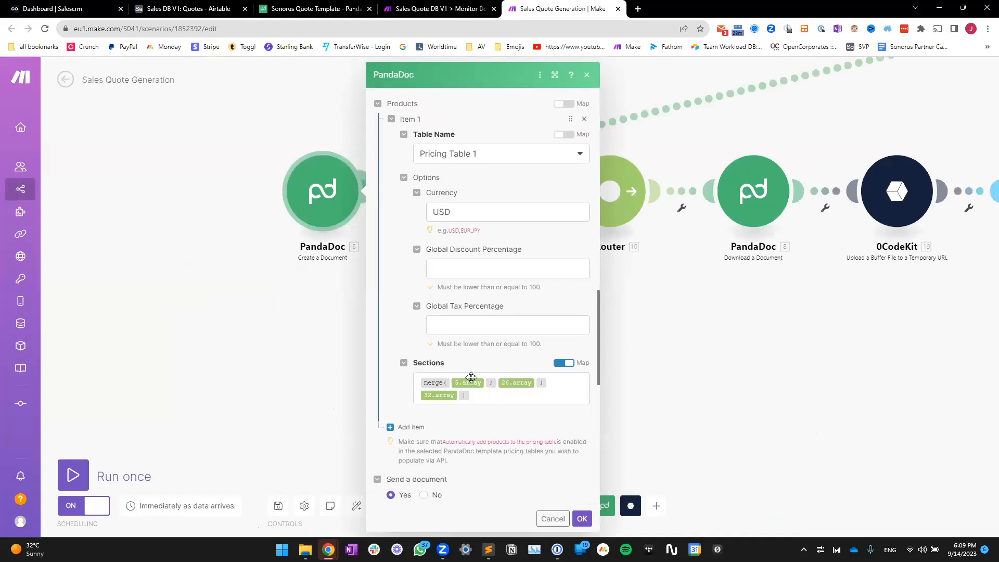
pyautogui.click(576, 350)
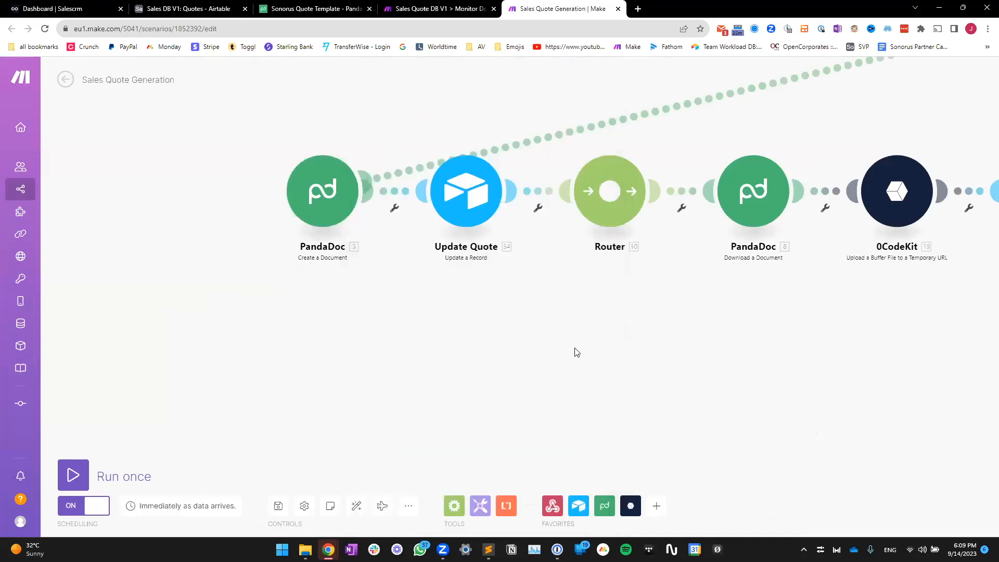
# View the Monitor Document Status Updates scenario, and return to Sales Quote Generation to look over its full layout
pyautogui.scroll(-5, 575, 364)
pyautogui.scroll(3, 572, 373)
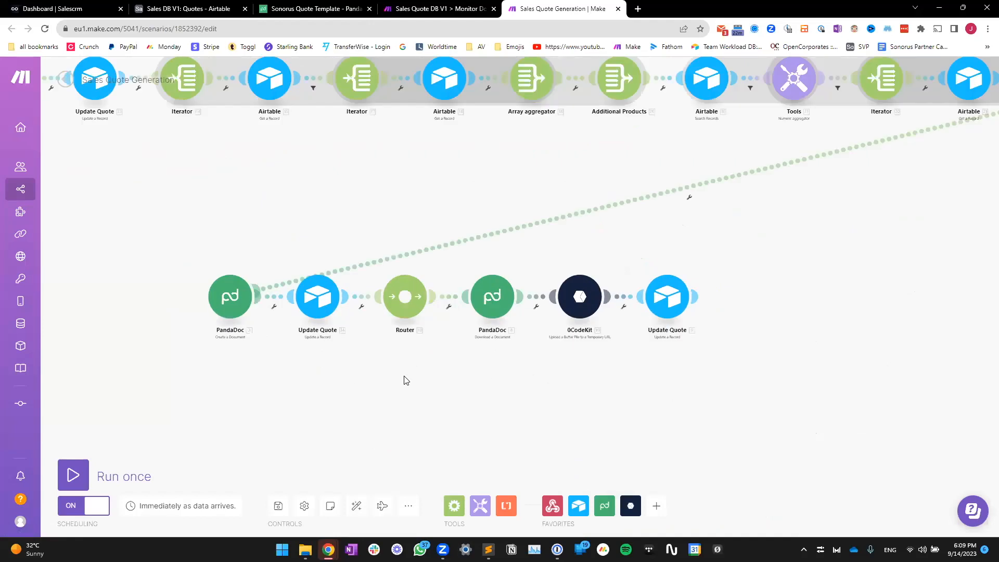
pyautogui.click(452, 7)
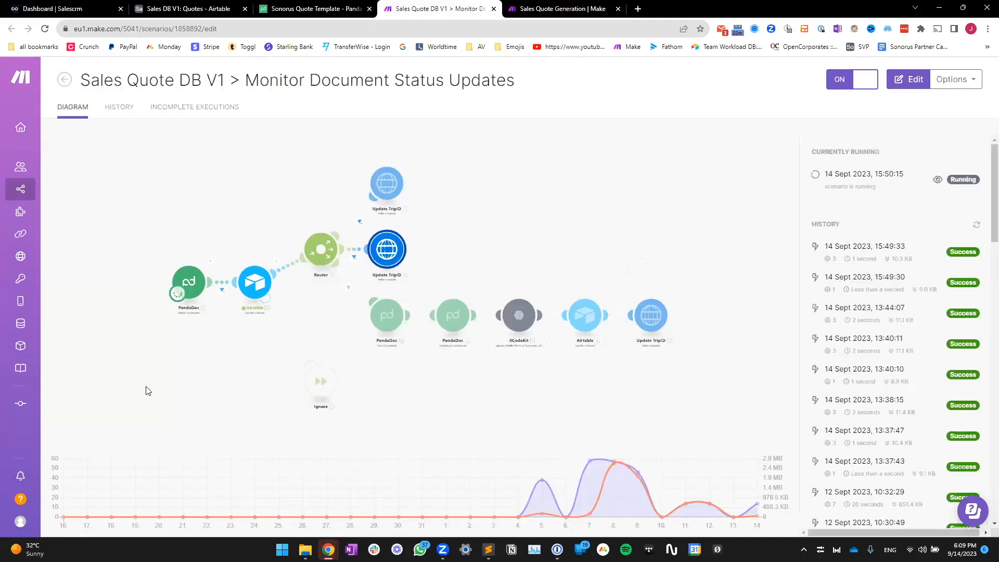
pyautogui.click(536, 7)
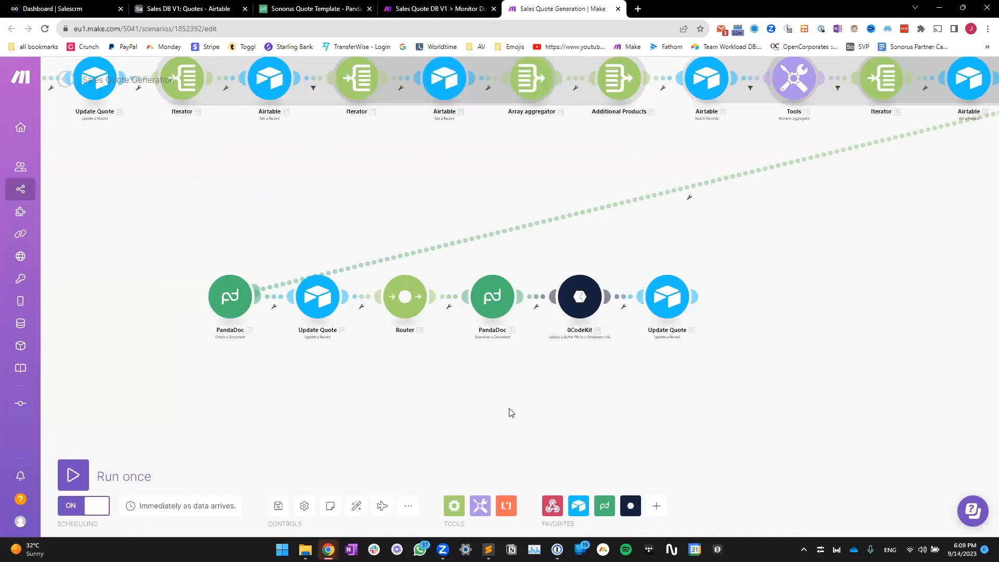
pyautogui.scroll(-5, 512, 412)
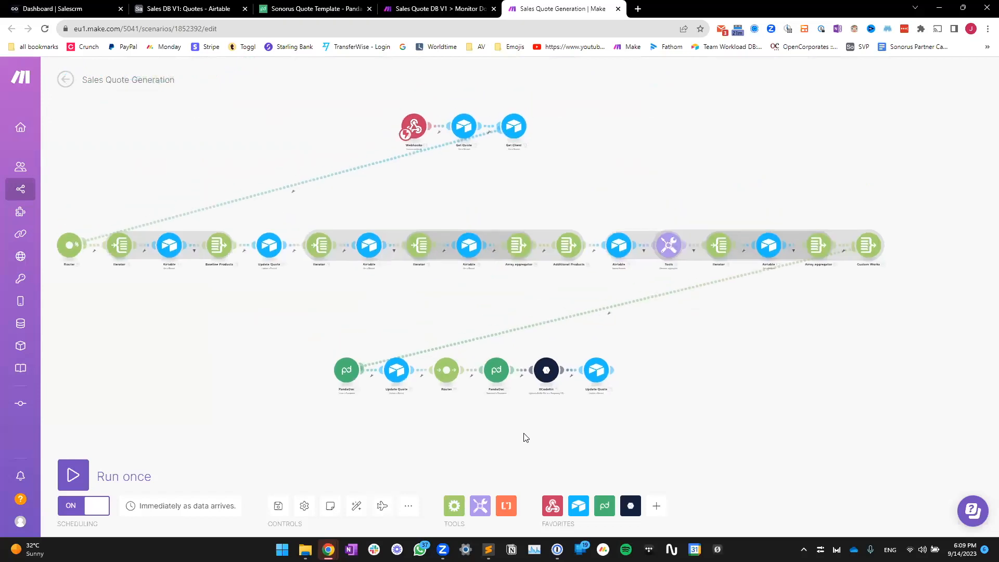
pyautogui.moveTo(537, 435); pyautogui.dragTo(539, 436)
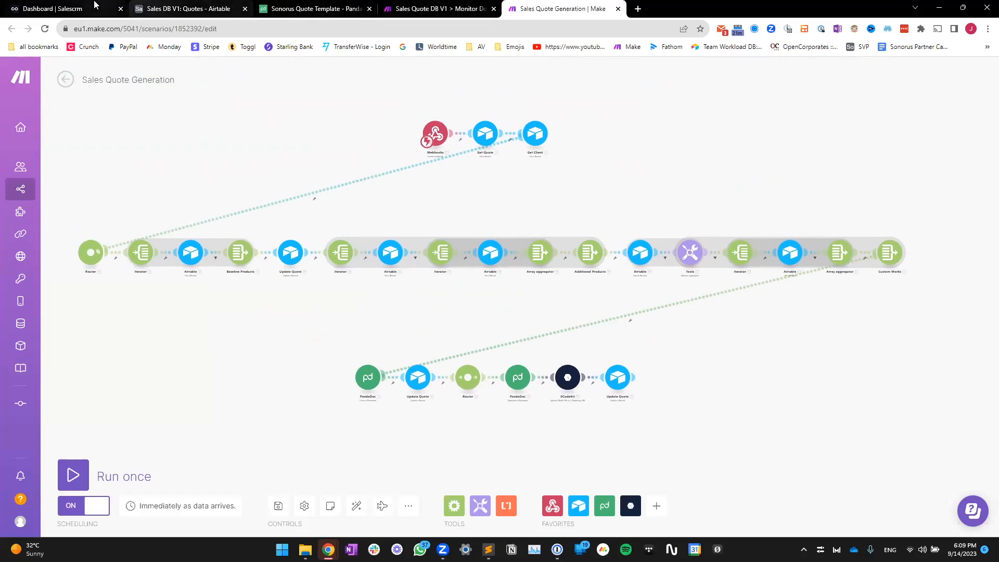
# Switch to the Noloco Salescrm app, go to Quotes and open a new quote form
pyautogui.click(110, 6)
pyautogui.click(98, 180)
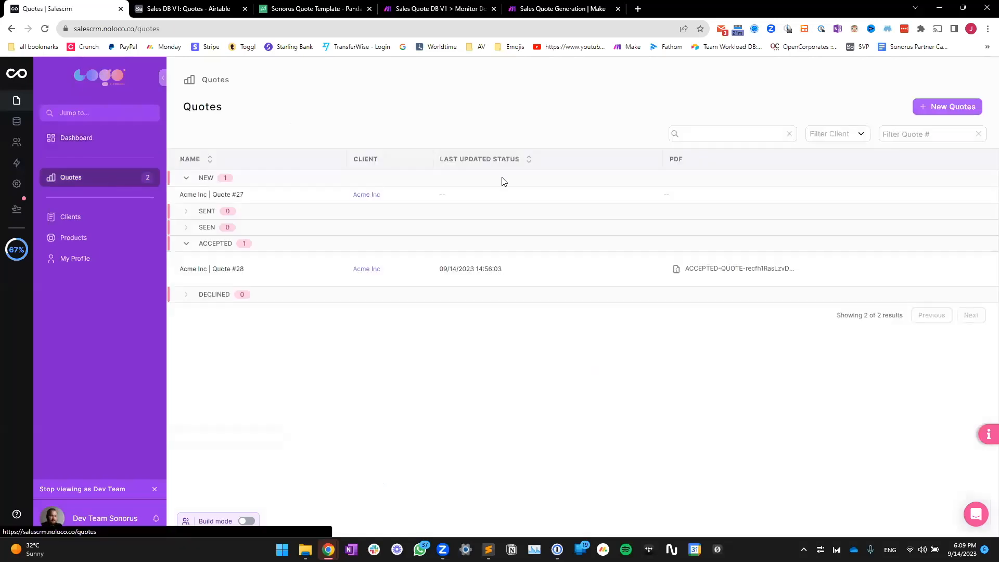
pyautogui.click(943, 107)
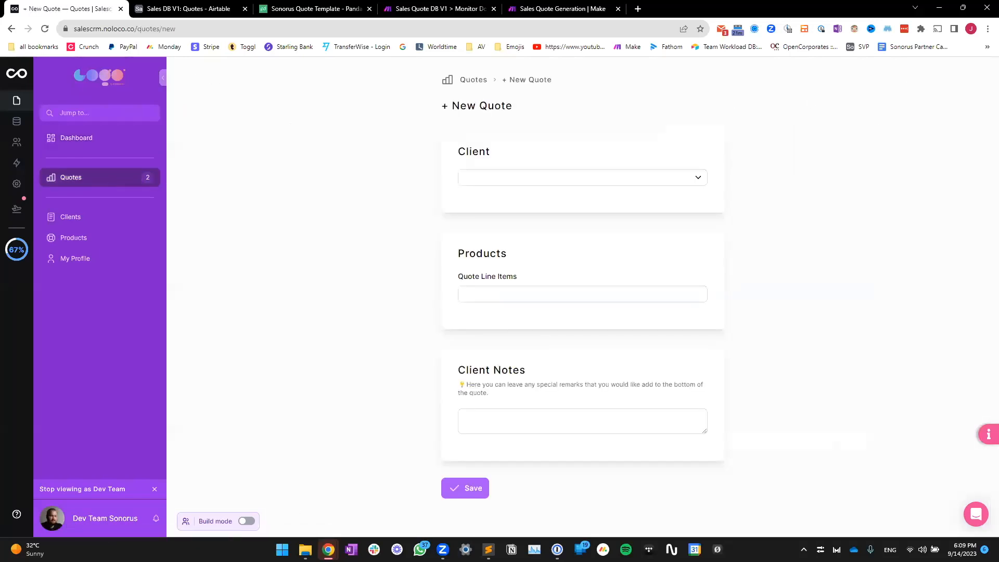
# Turn on build mode, view the new quote form's field configuration and turn build mode off again
pyautogui.click(246, 519)
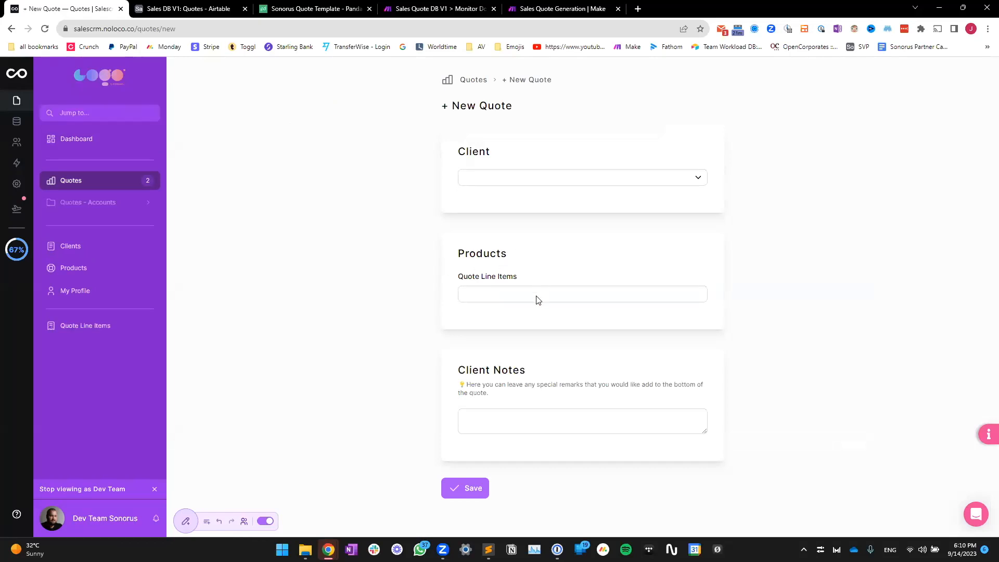
pyautogui.hotkey('ctrl', 'e')
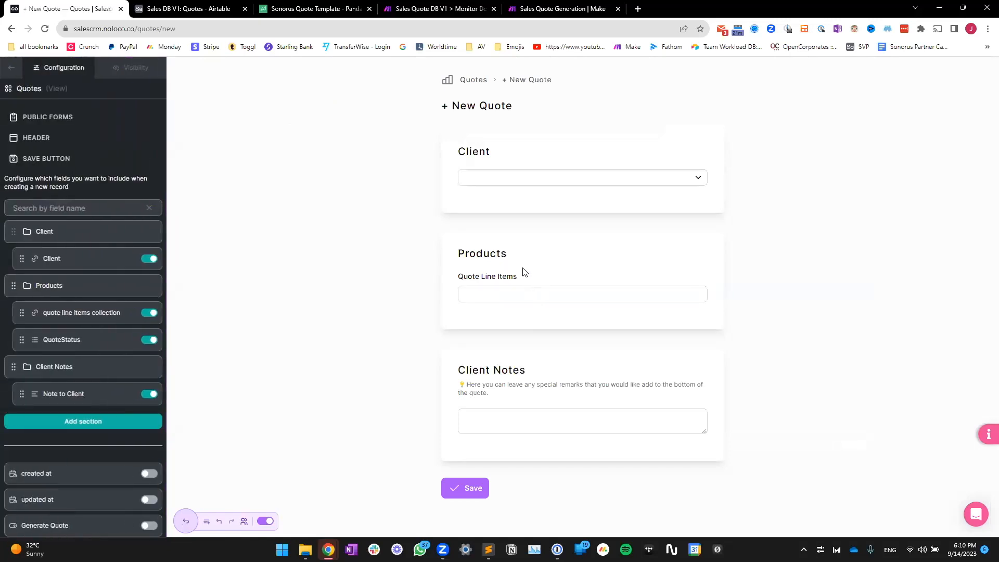
pyautogui.click(266, 521)
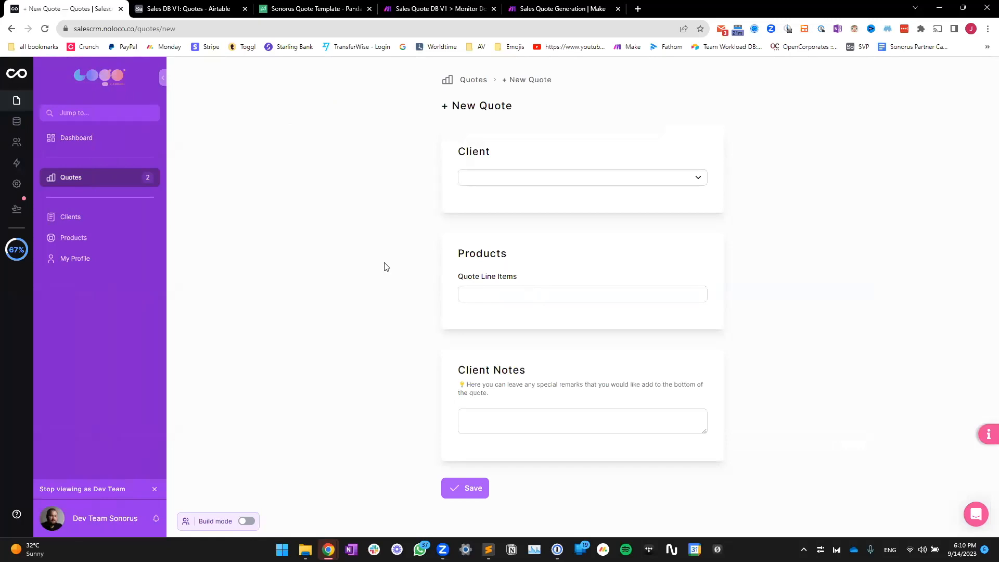
# Turn on build mode and disable "Only allow users to create new records" for the quote line items collection field
pyautogui.click(508, 294)
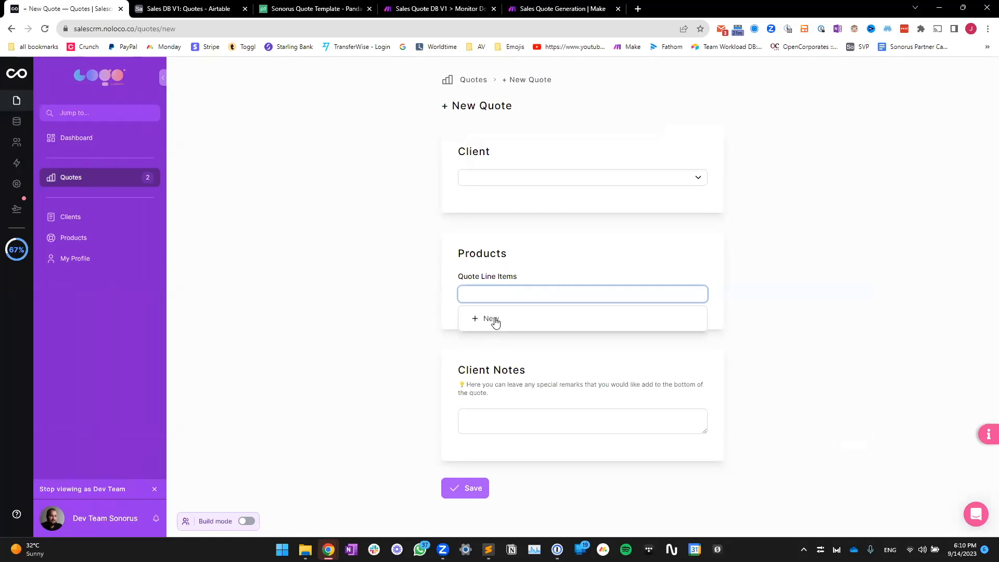
pyautogui.click(247, 521)
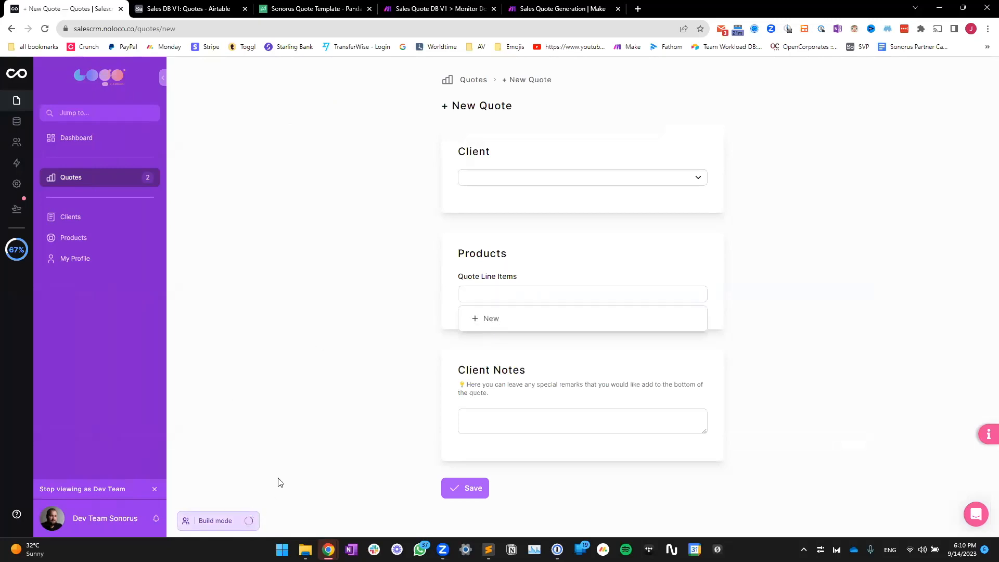
pyautogui.click(520, 264)
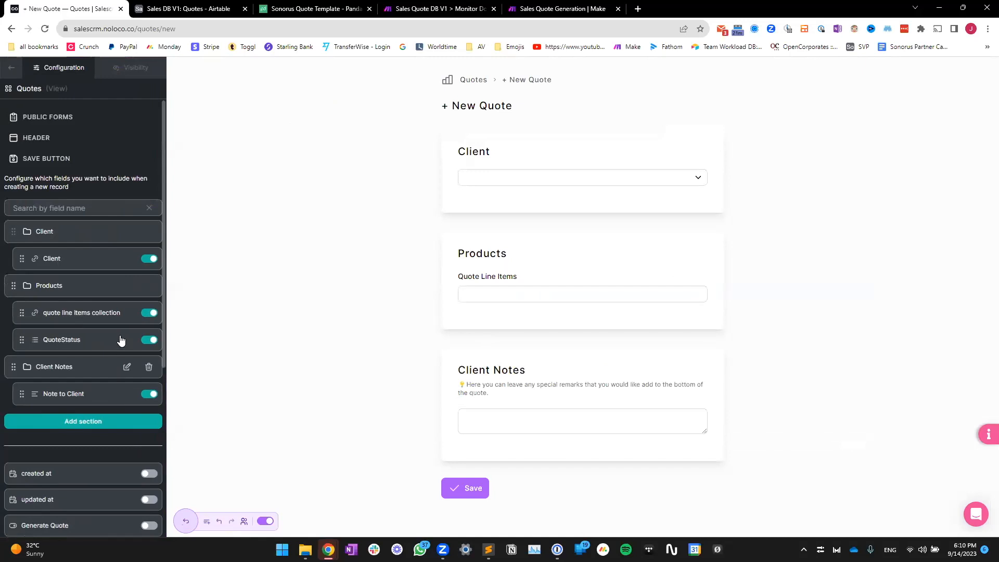
pyautogui.click(128, 314)
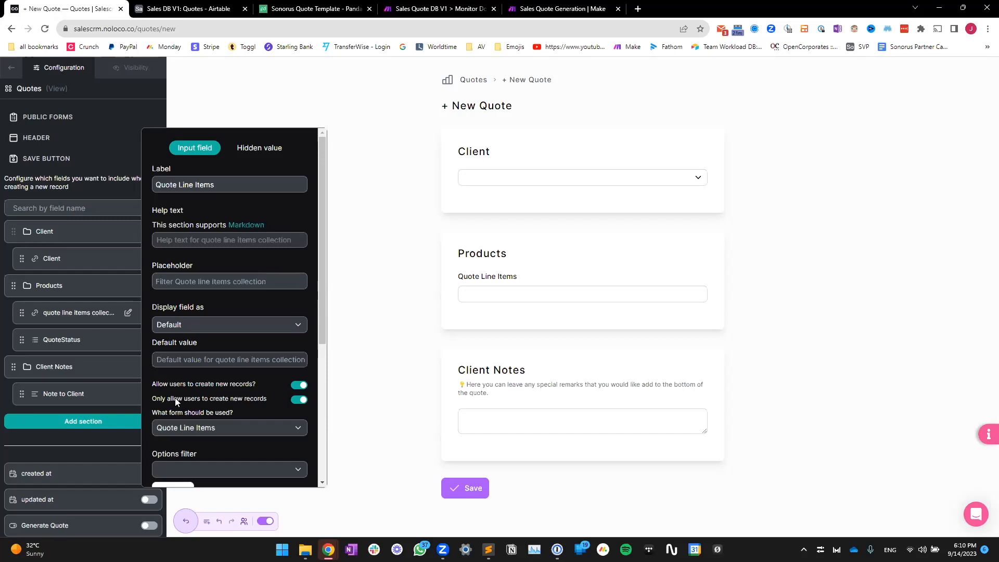
pyautogui.click(300, 399)
pyautogui.click(497, 325)
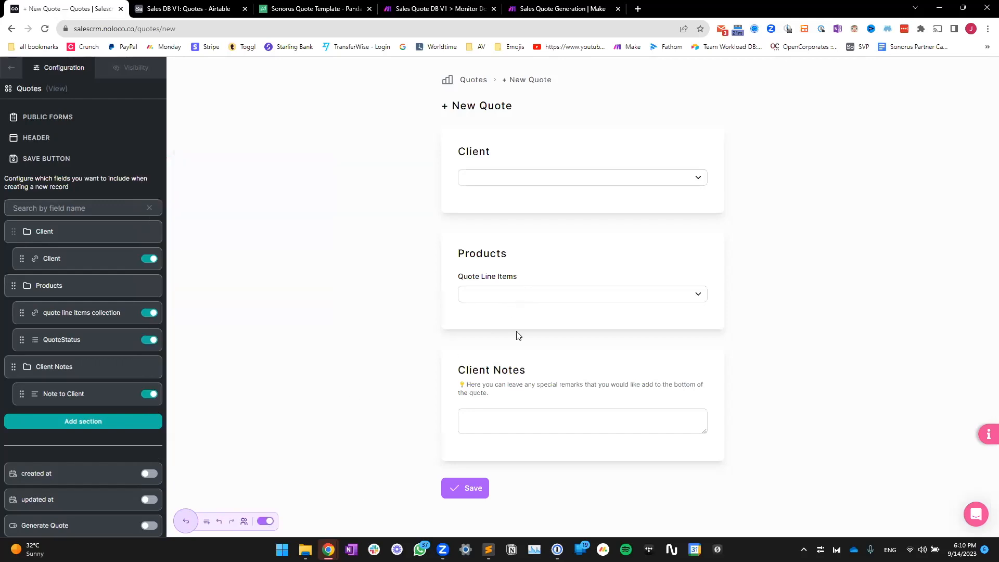
# Check which existing records the Quote Line Items field offers in the new quote form
pyautogui.click(520, 295)
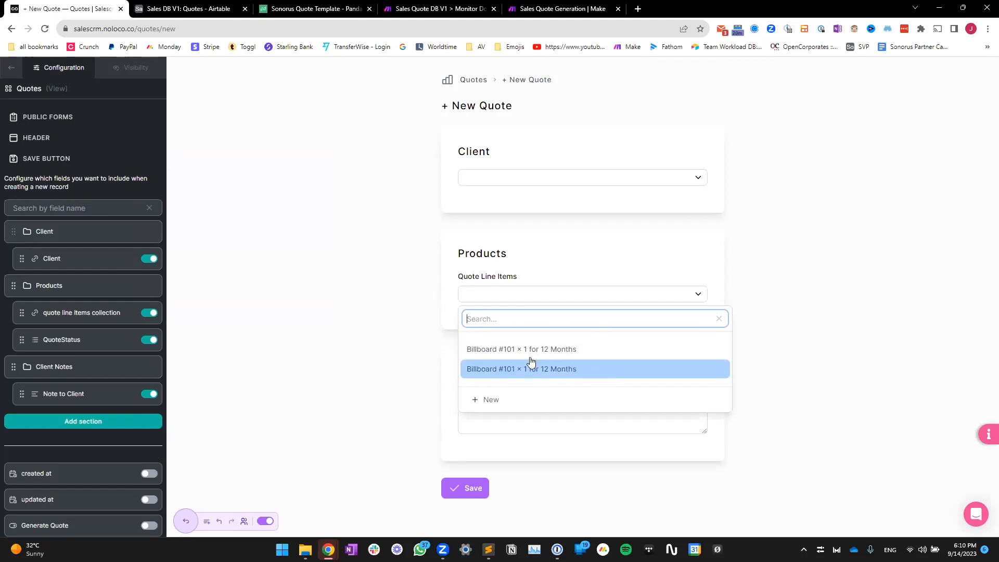
pyautogui.click(351, 427)
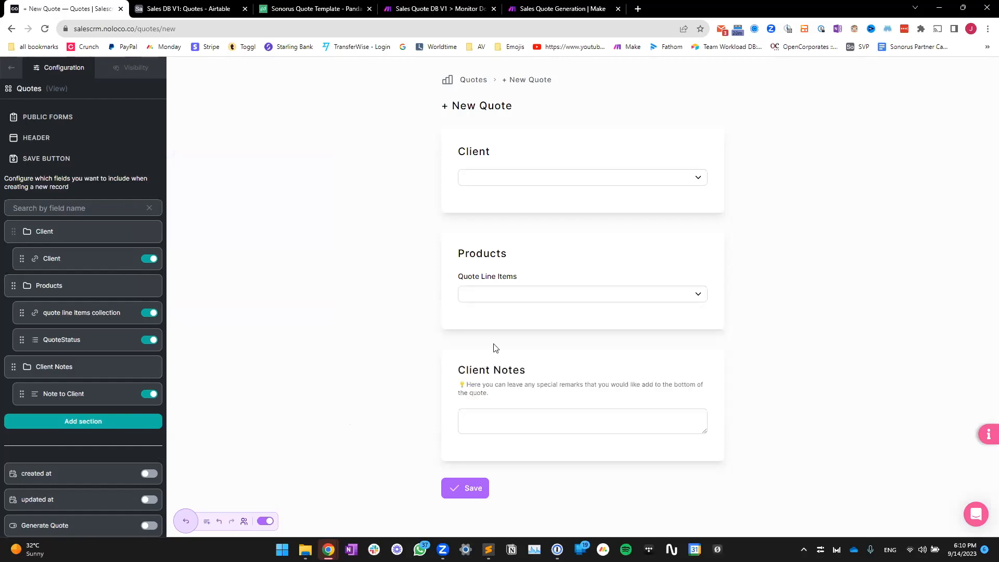
pyautogui.click(624, 293)
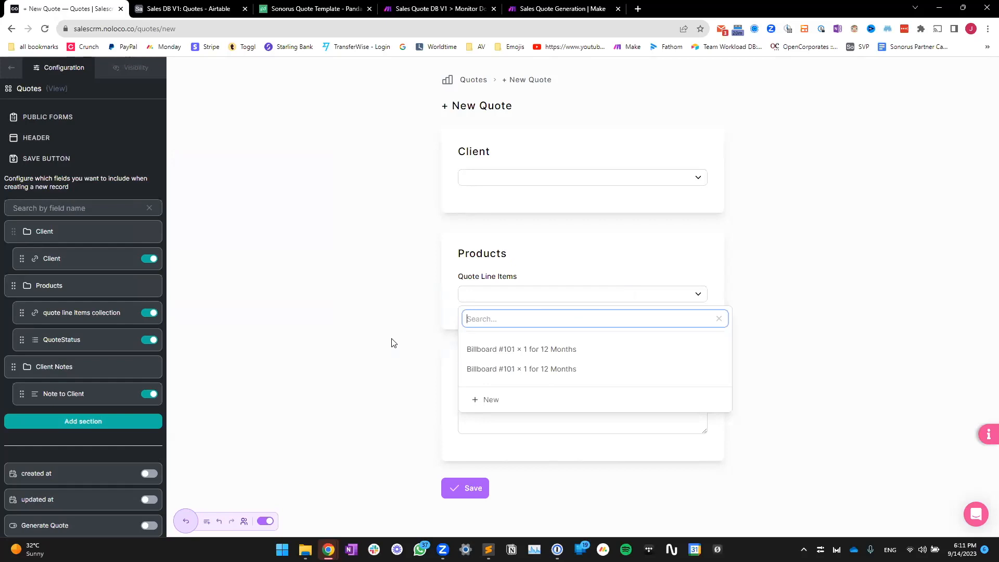
pyautogui.click(393, 344)
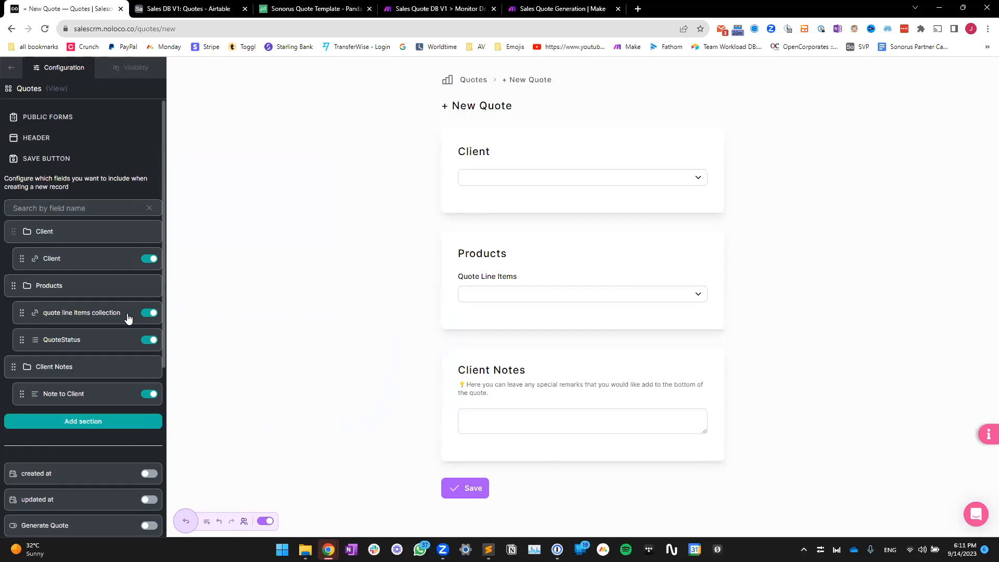
# Re-enable "Only allow users to create new records" for the quote line items collection field and turn build mode off
pyautogui.click(128, 313)
pyautogui.click(299, 399)
pyautogui.click(388, 341)
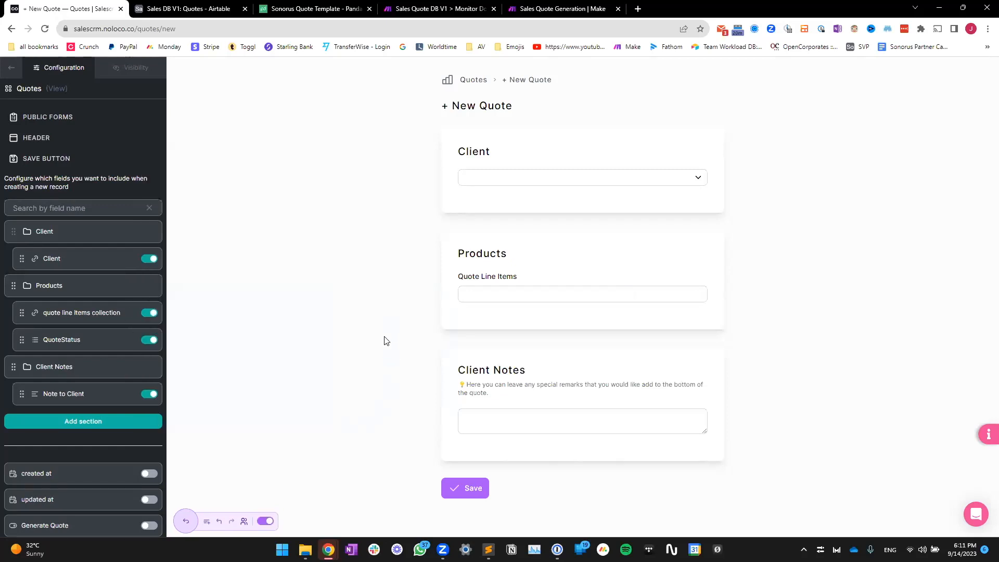
pyautogui.click(266, 522)
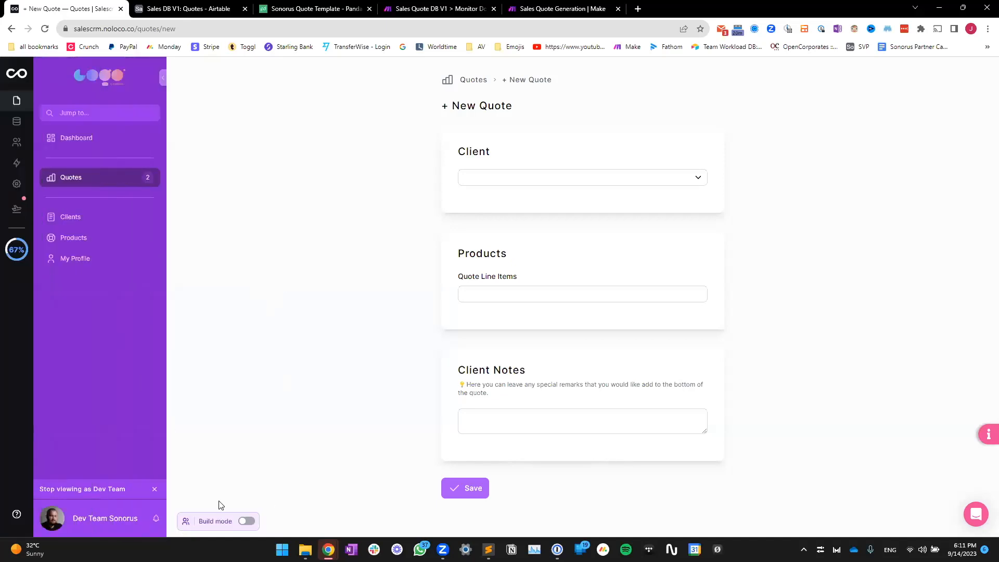
# In build mode, open a new record form from the Quote Line Items page and choose Billboards as the product type
pyautogui.click(246, 521)
pyautogui.click(83, 326)
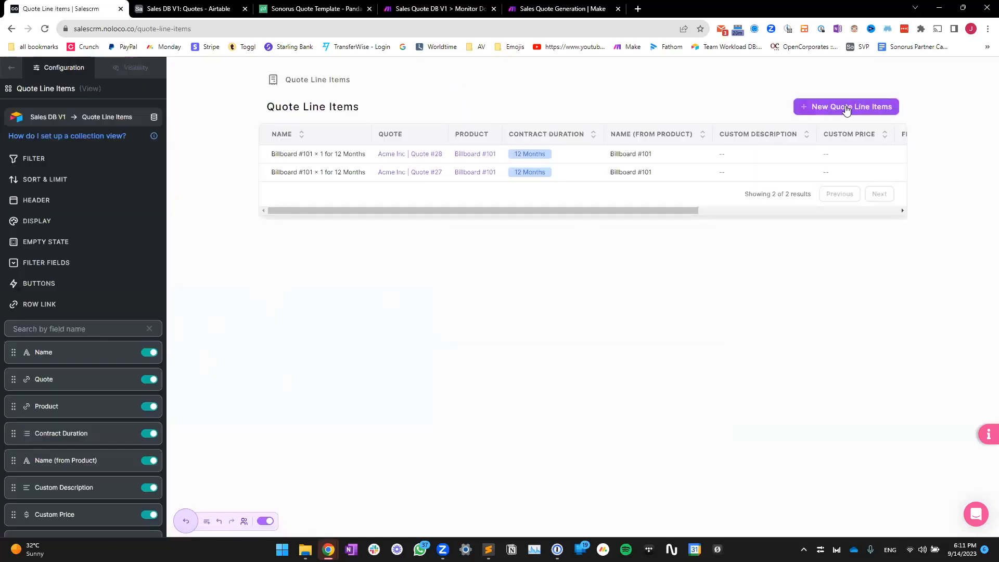
pyautogui.click(845, 107)
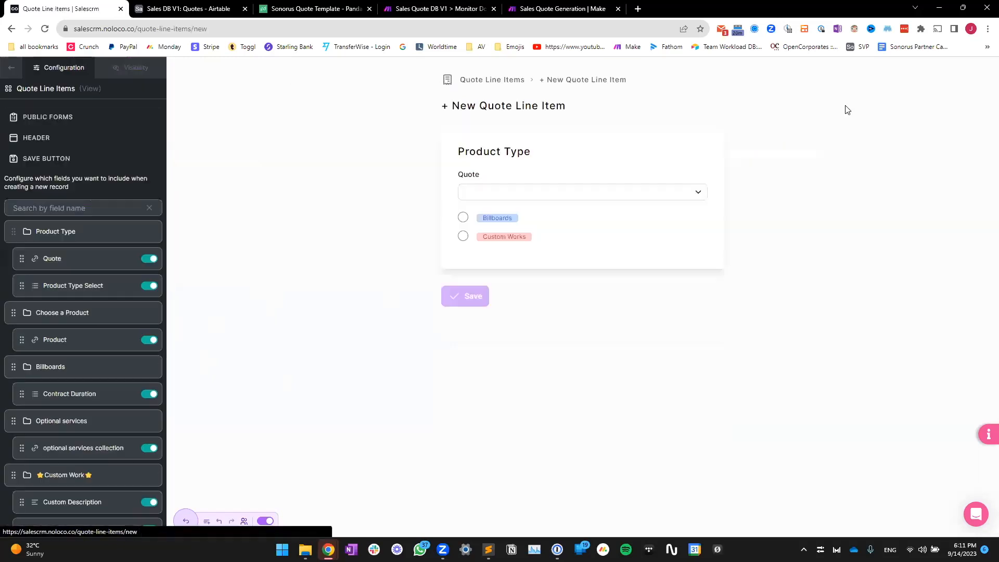
pyautogui.click(463, 218)
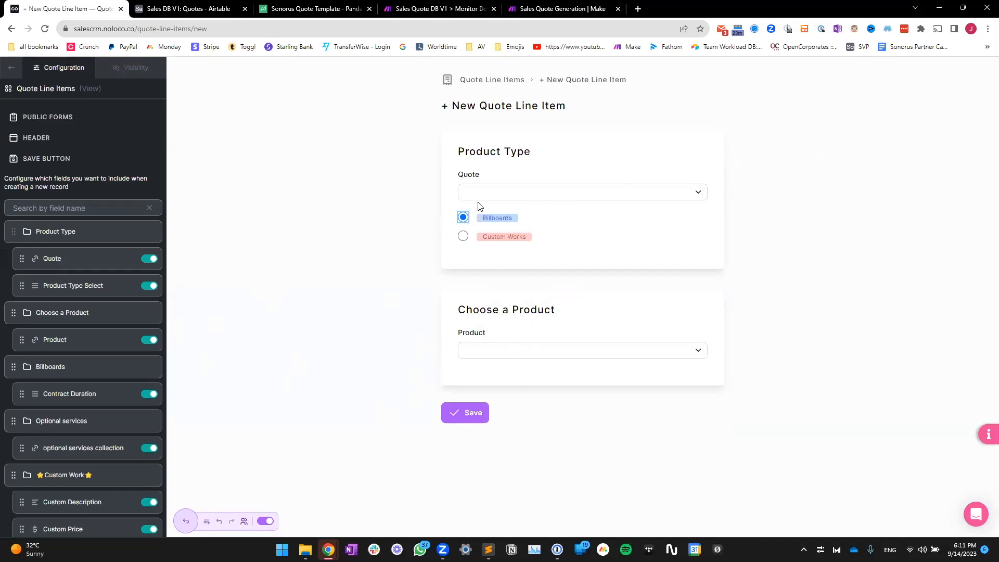
# Examine the Quote field's settings in the new quote line item form and close them
pyautogui.doubleClick(465, 177)
pyautogui.click(129, 259)
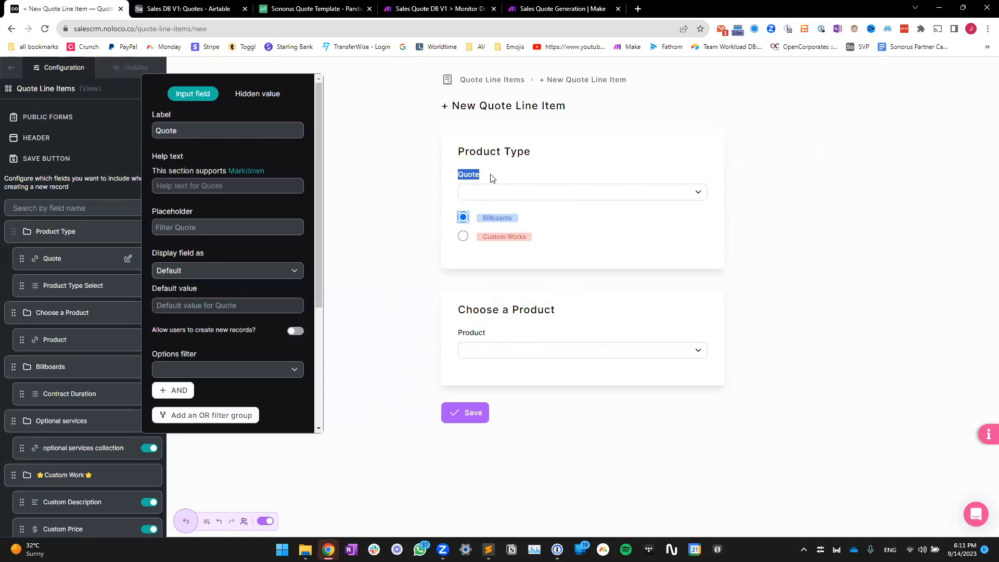
pyautogui.scroll(-3, 257, 261)
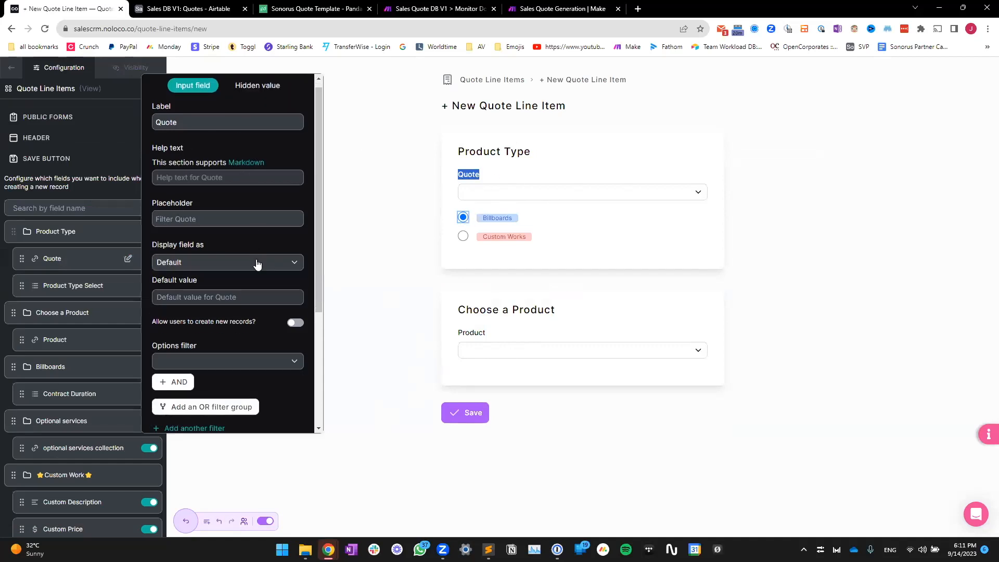
pyautogui.click(435, 211)
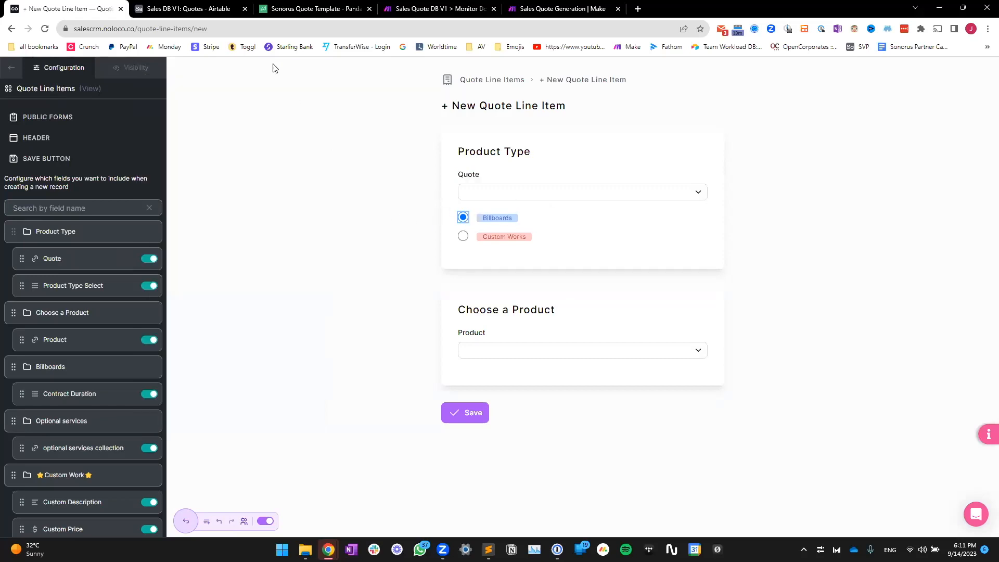
# Leave build mode, view the New Quote Line Item dialog from a new quote form and dismiss it
pyautogui.click(265, 521)
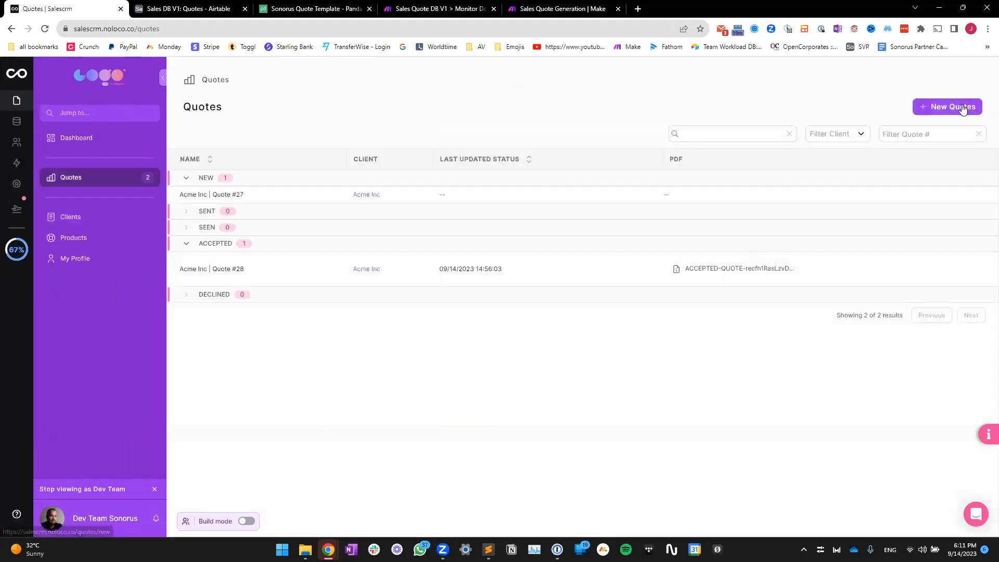
pyautogui.click(957, 105)
pyautogui.click(509, 296)
pyautogui.click(492, 325)
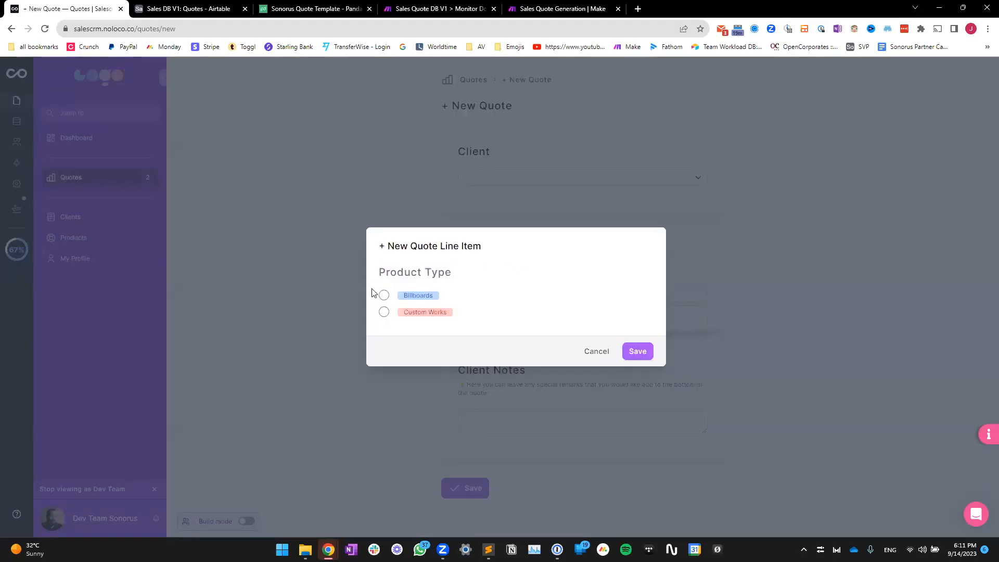
pyautogui.click(320, 451)
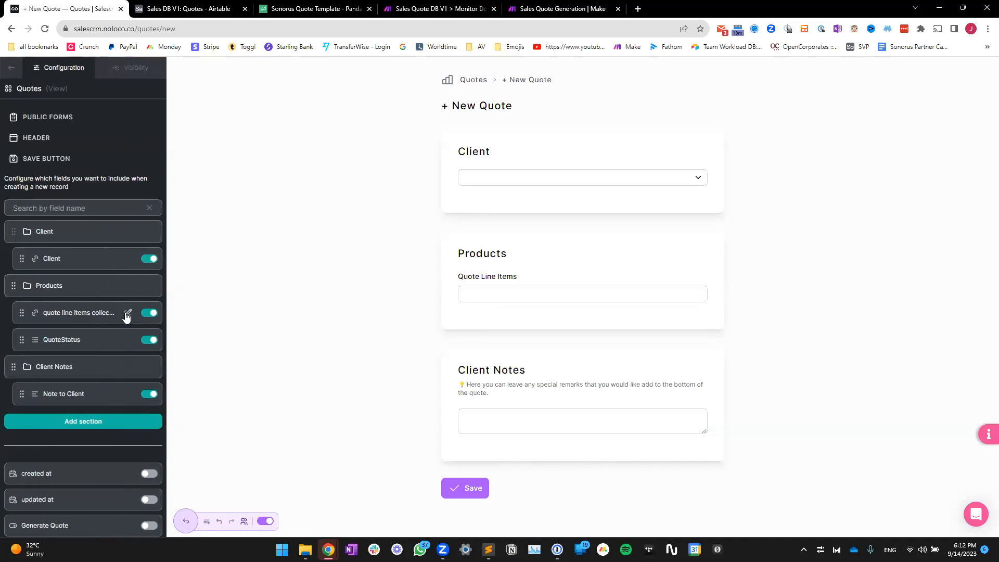
# Review the record creation and form options in the quote line items collection field's settings, then close them
pyautogui.click(128, 313)
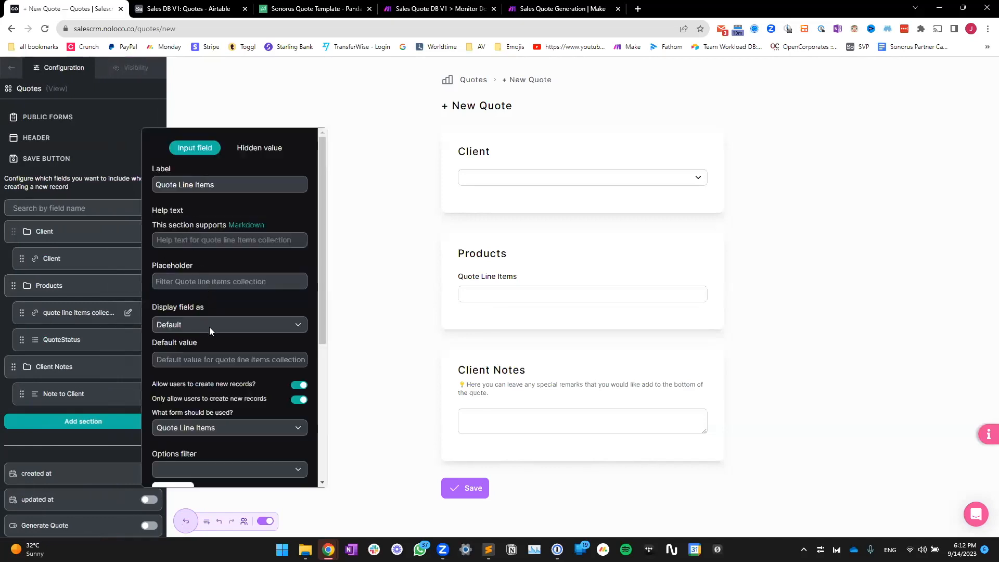
pyautogui.scroll(-3, 209, 327)
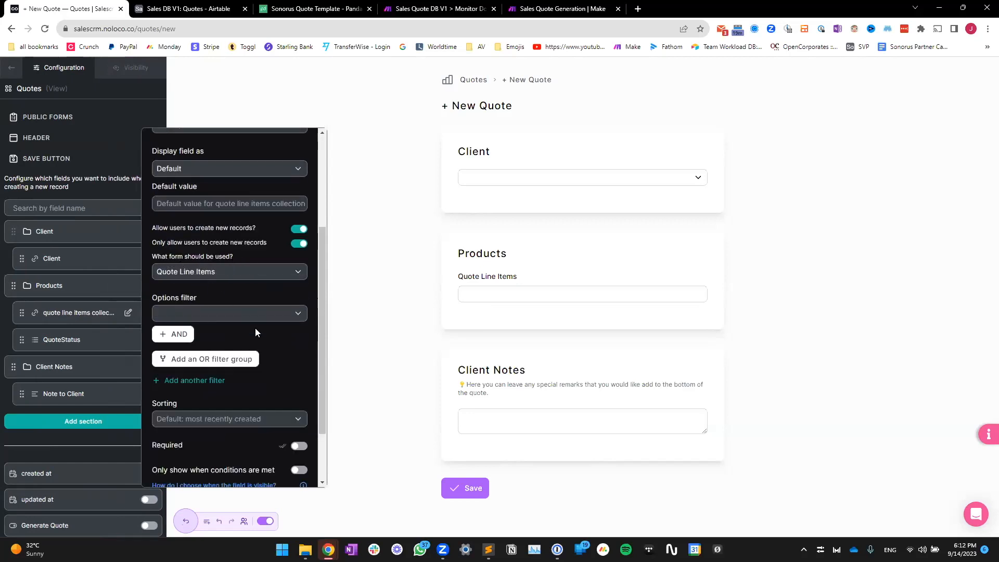
pyautogui.scroll(-2, 260, 354)
pyautogui.scroll(5, 267, 379)
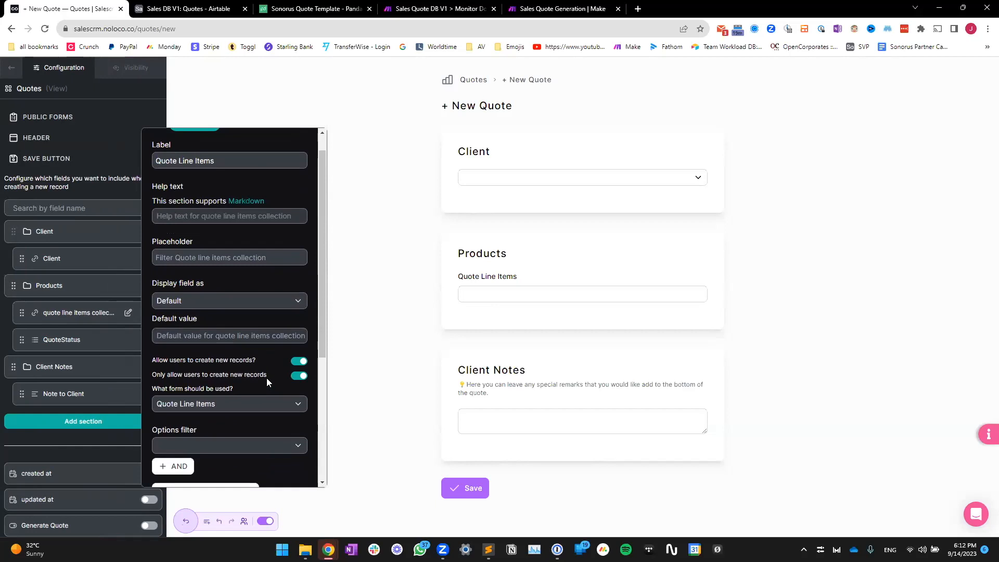
pyautogui.scroll(-2, 230, 363)
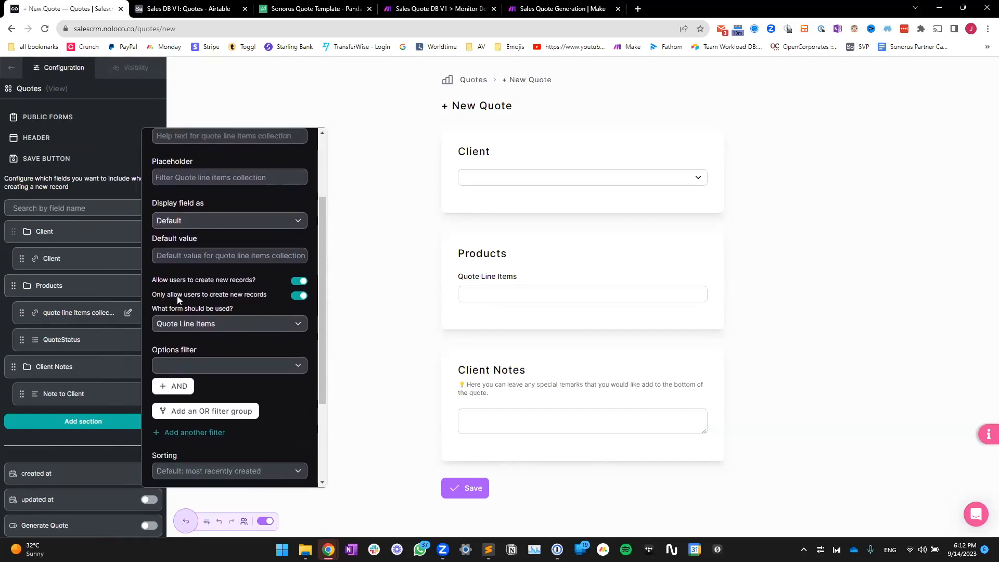
pyautogui.click(405, 343)
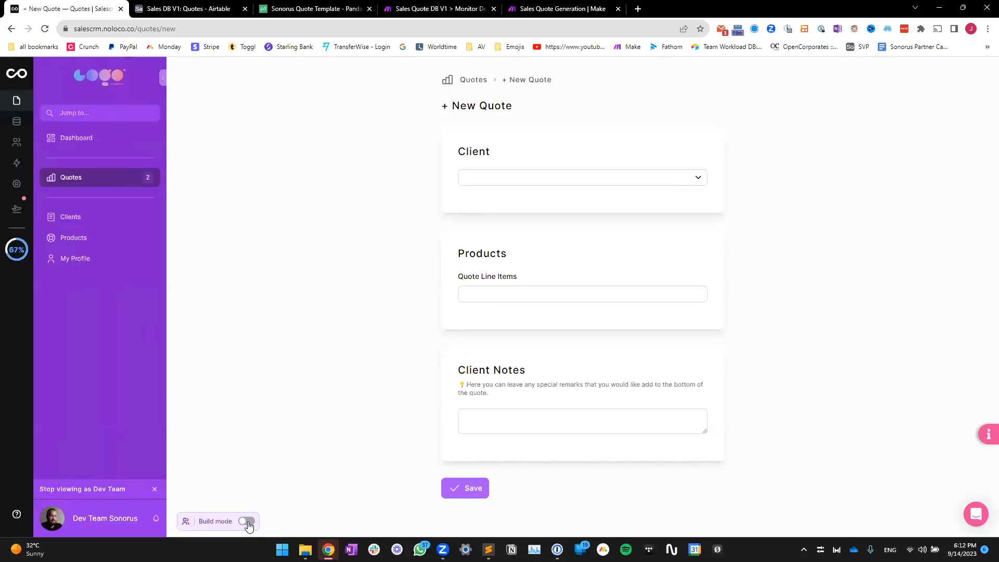
# Return to the new quote line item form in build mode and compare its sections for Billboards and Custom Works
pyautogui.click(248, 523)
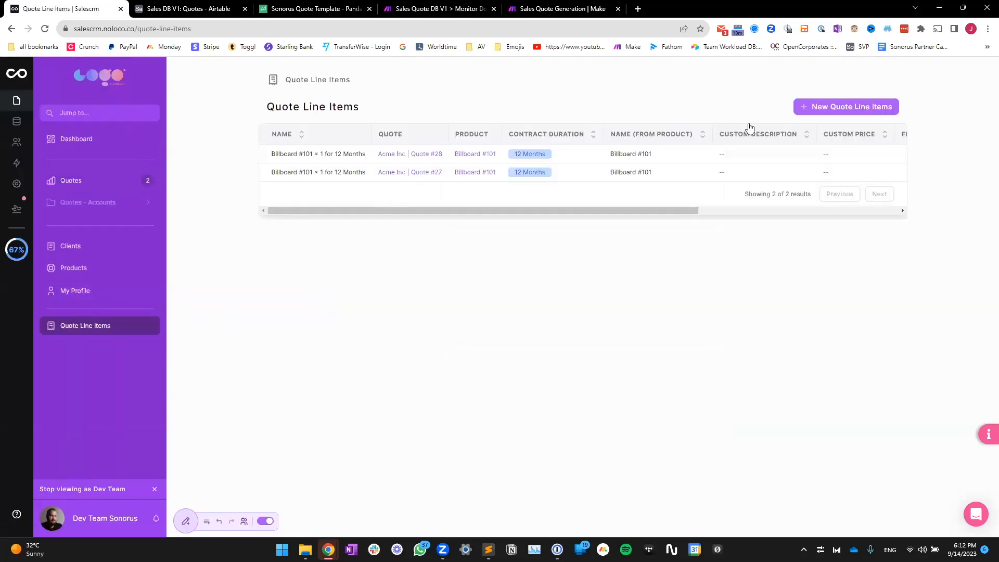
pyautogui.click(827, 105)
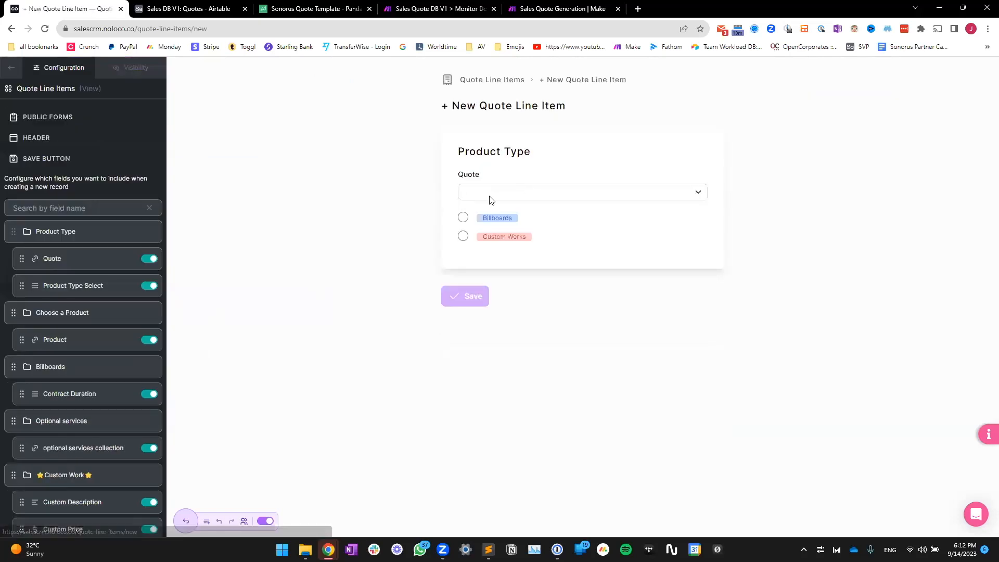
pyautogui.click(464, 218)
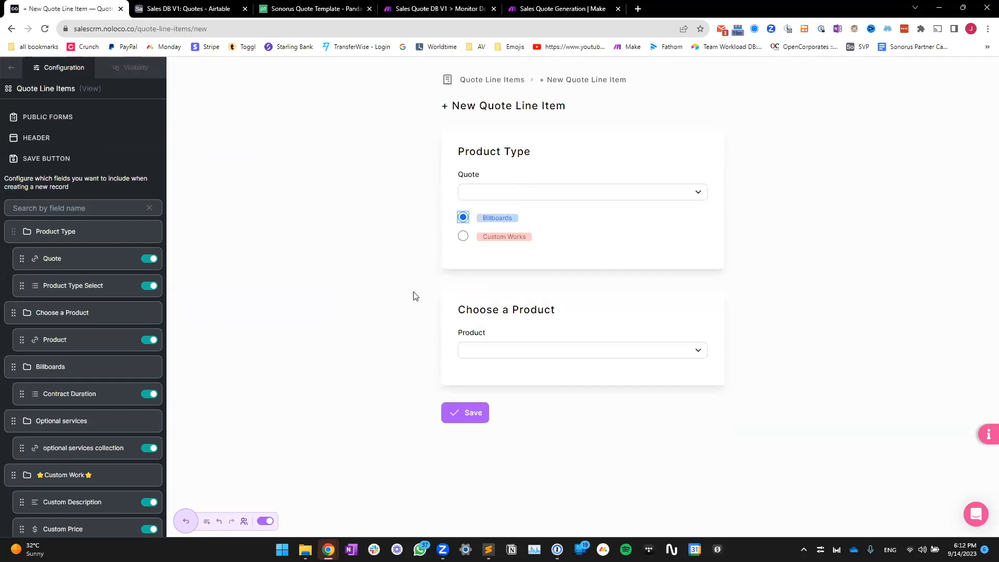
pyautogui.click(463, 237)
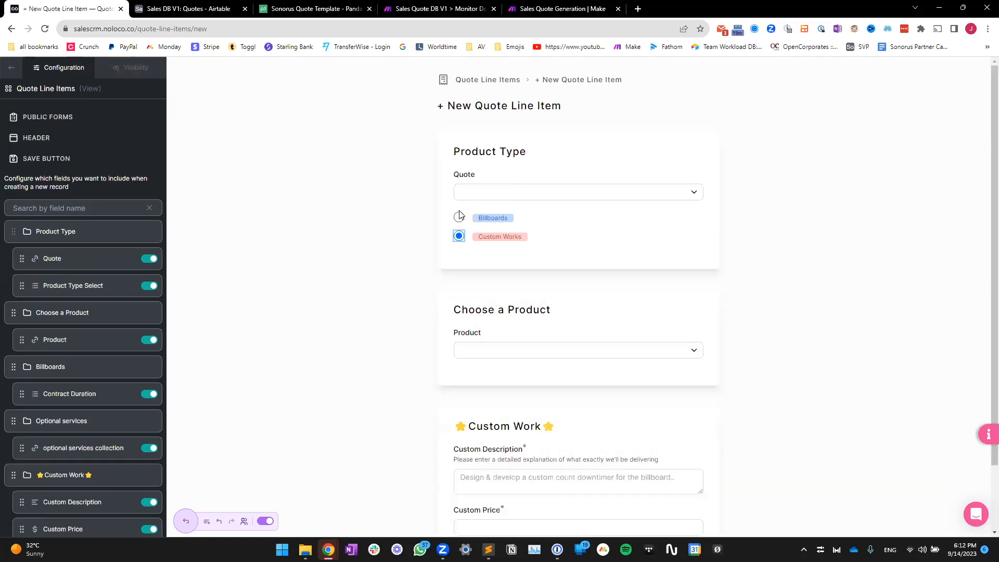
pyautogui.click(460, 216)
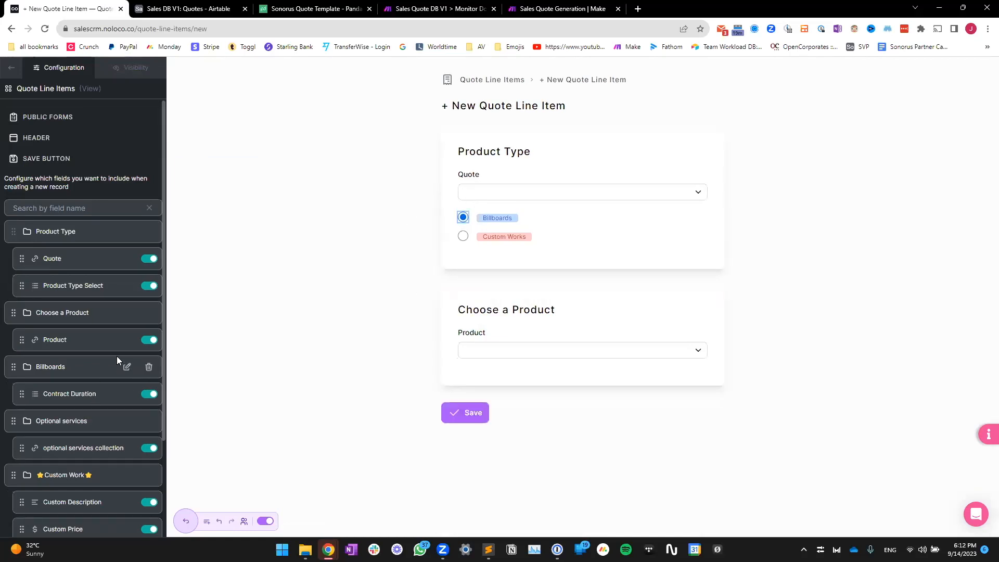
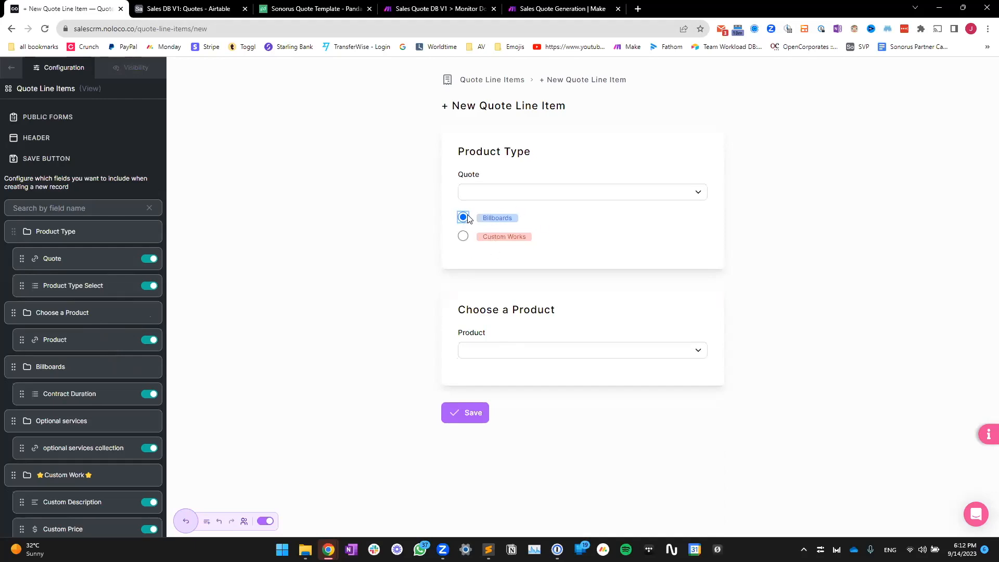
# Switch to Airtable's Quote Line Items table and set Product Type Select to Light Options for the Quote #27 line item
pyautogui.click(189, 11)
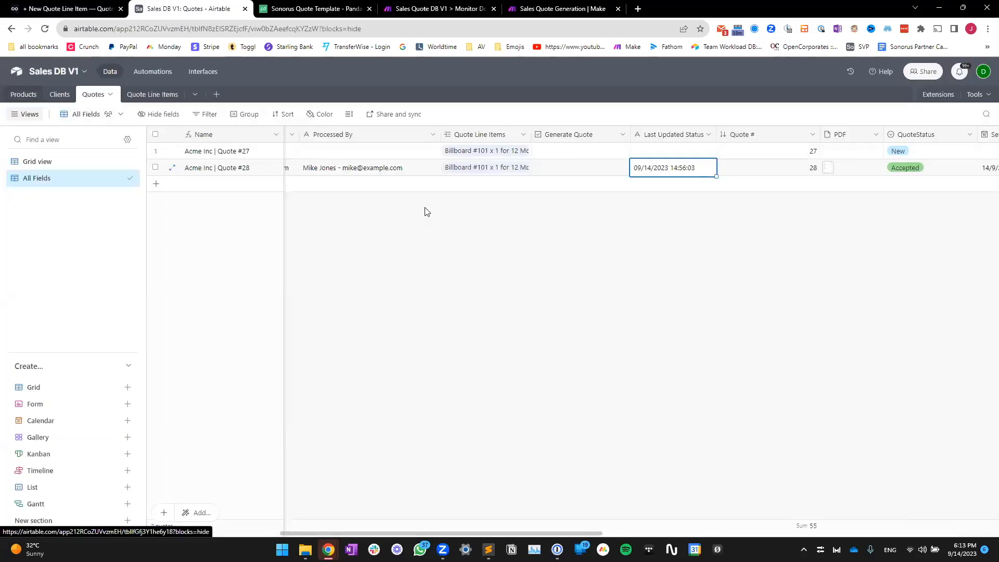
pyautogui.click(146, 94)
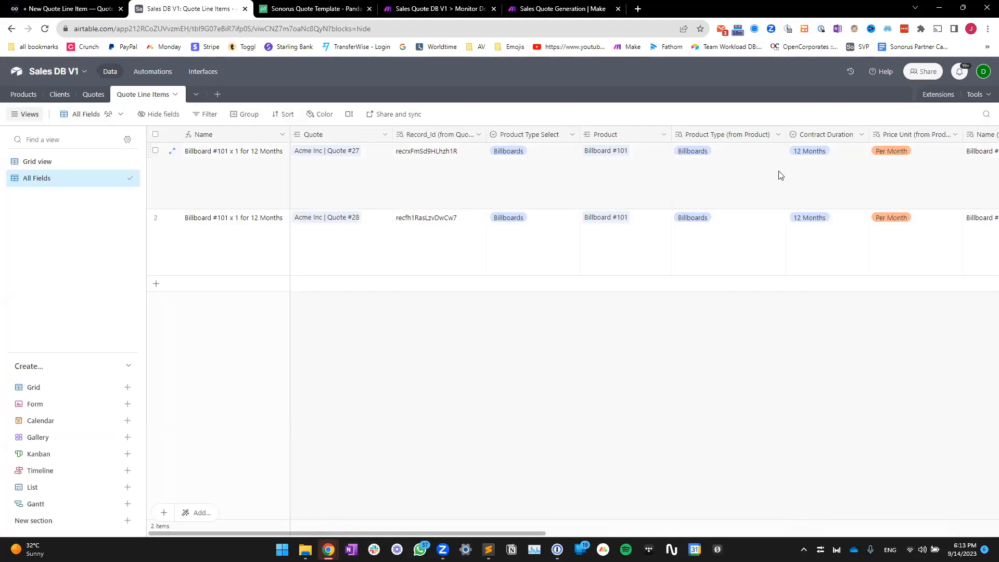
pyautogui.click(544, 165)
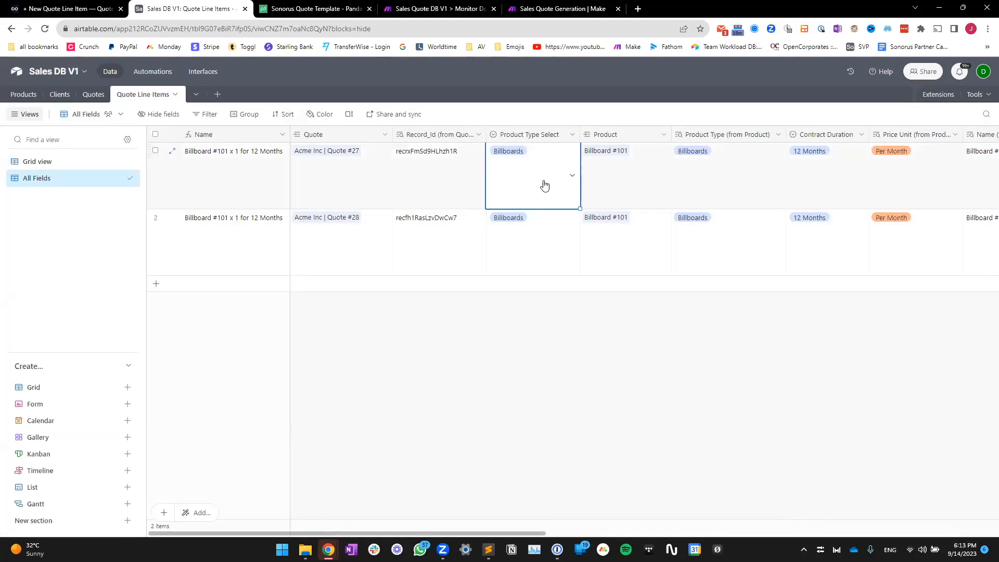
pyautogui.click(550, 186)
pyautogui.click(545, 240)
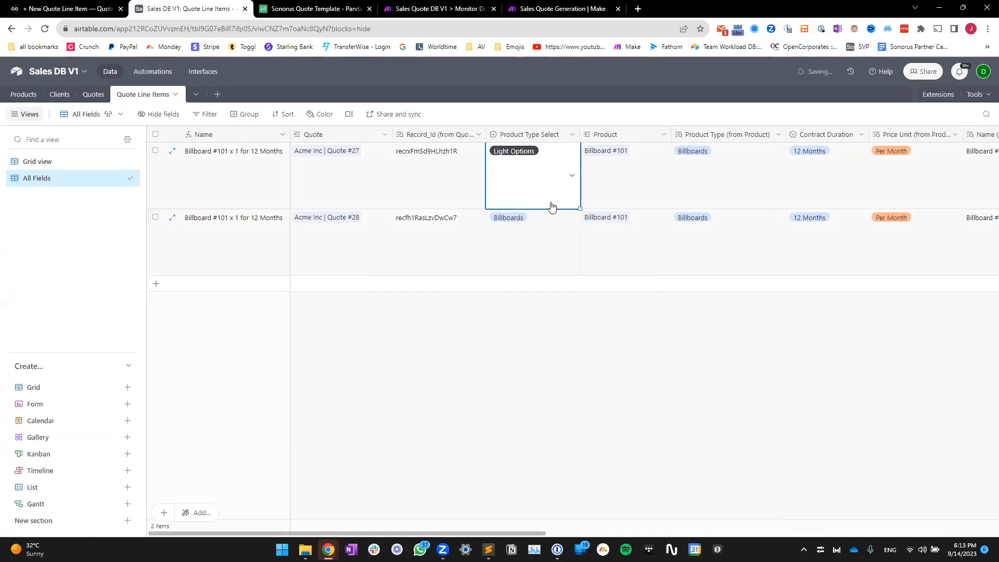
# Set the Quote #27 line item's Product Type Select back to Billboards and inspect the Product Type column in the Products table
pyautogui.click(551, 203)
pyautogui.click(557, 206)
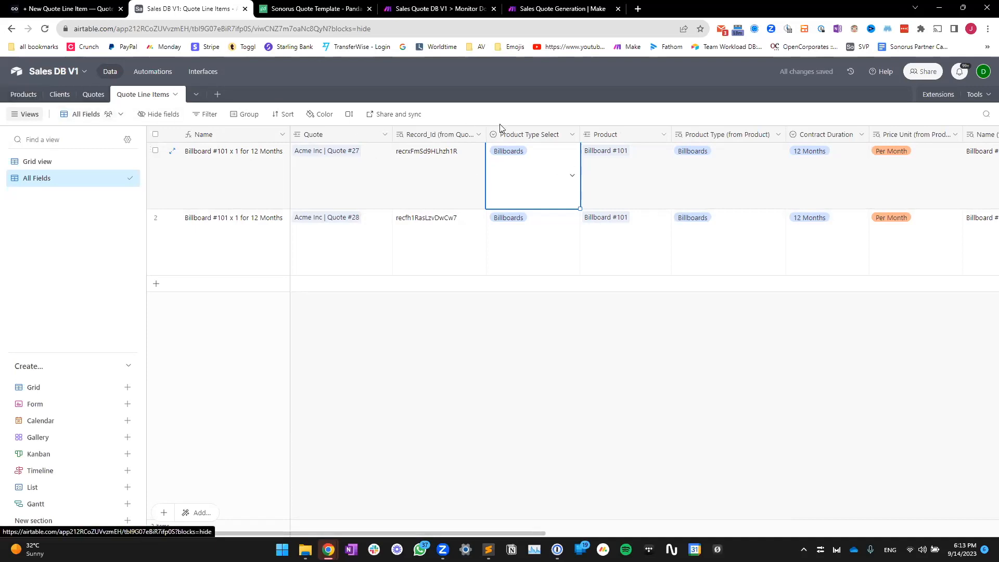
pyautogui.click(31, 100)
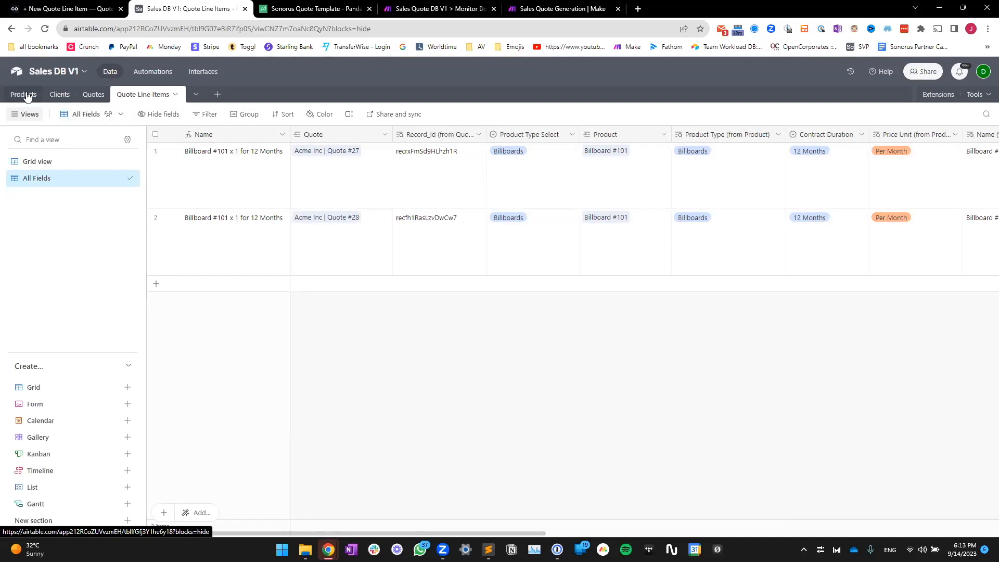
pyautogui.click(328, 152)
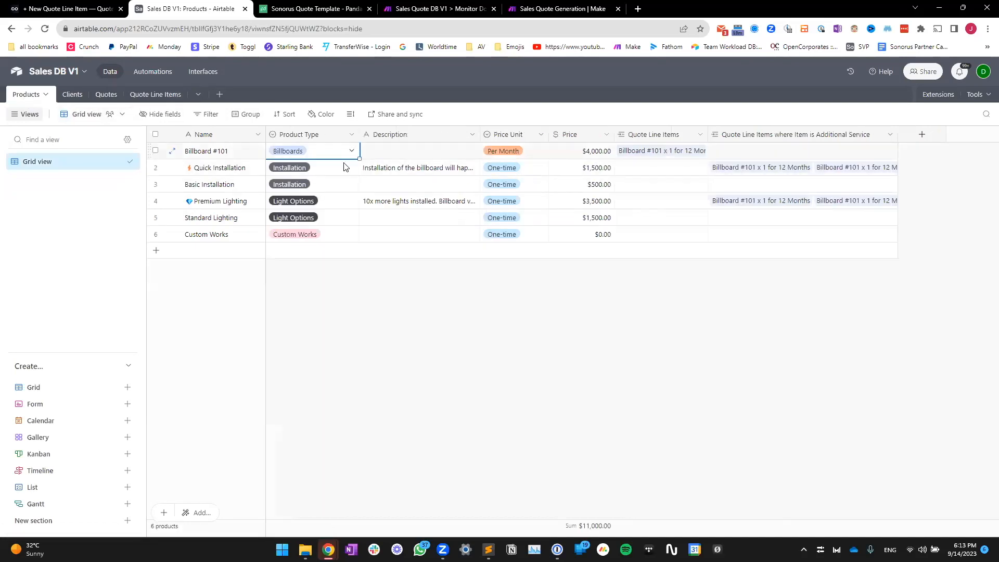
pyautogui.click(338, 187)
pyautogui.click(332, 151)
# Switch to Noloco's new quote line item form and compare the product choices offered for Billboards and Custom Works
pyautogui.click(73, 8)
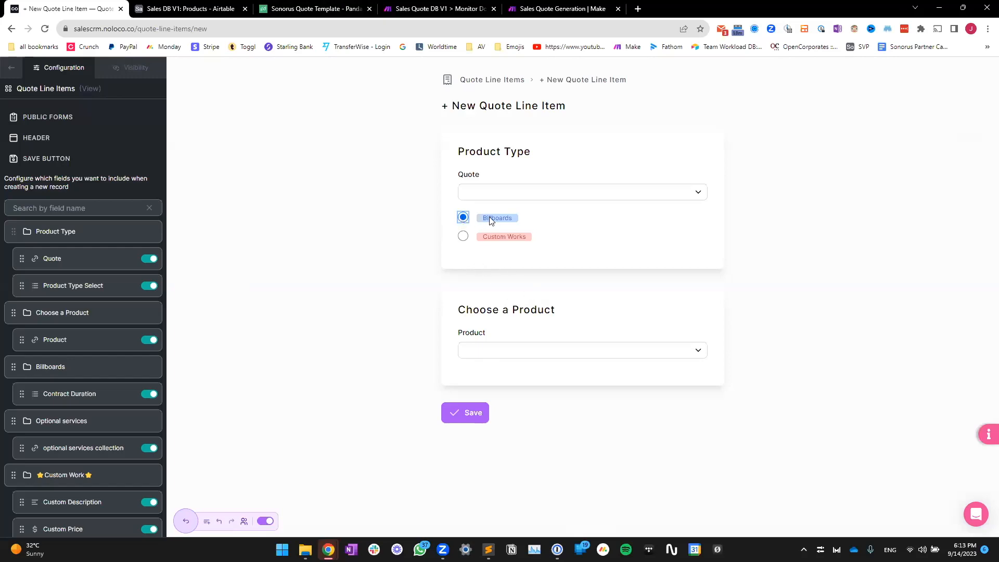
pyautogui.click(484, 351)
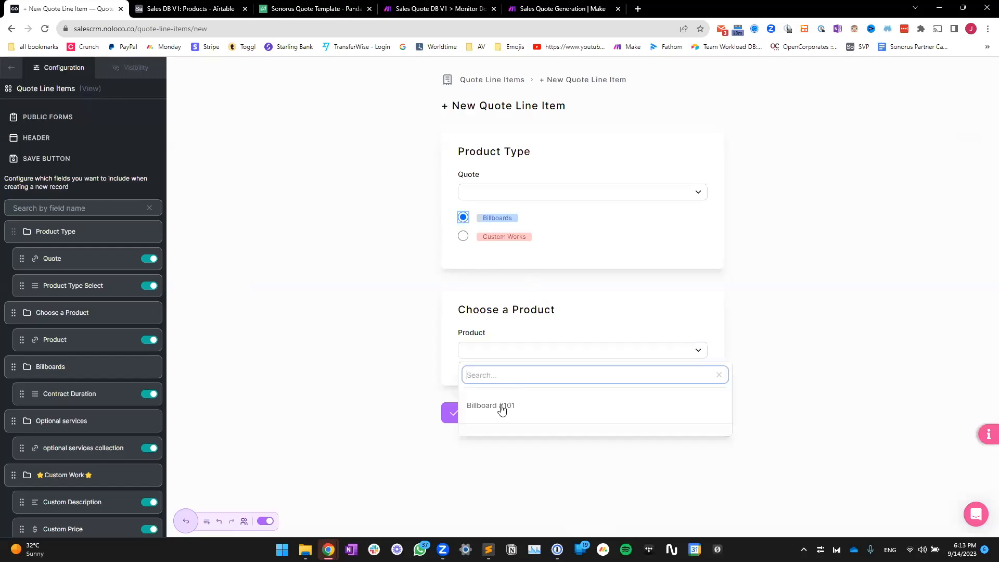
pyautogui.click(462, 237)
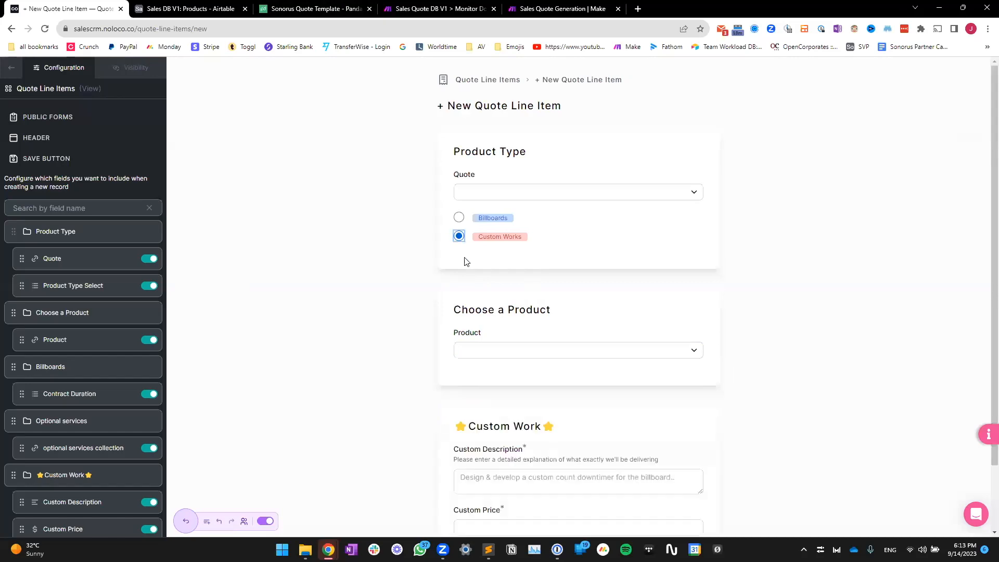
pyautogui.click(496, 356)
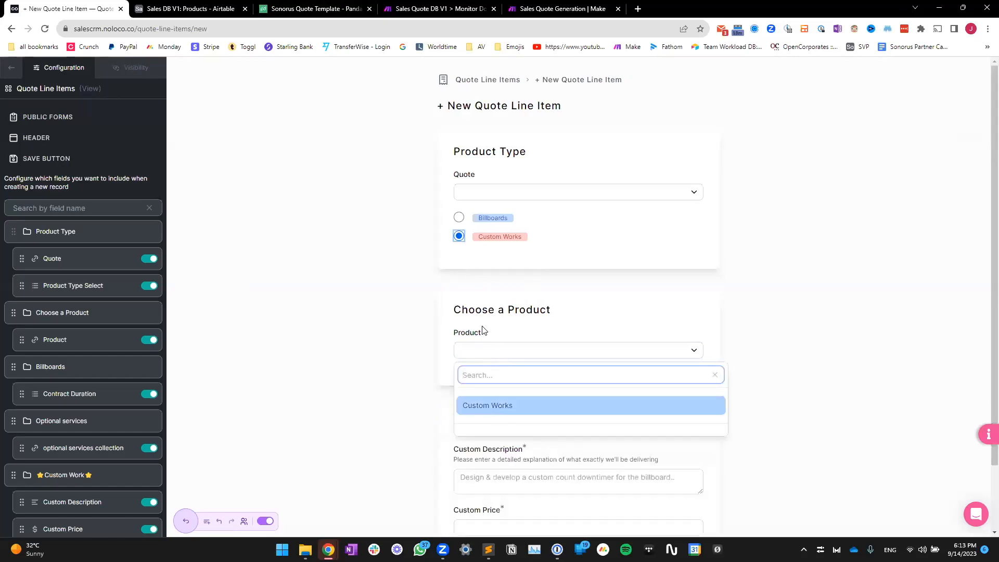
pyautogui.click(461, 219)
pyautogui.click(461, 218)
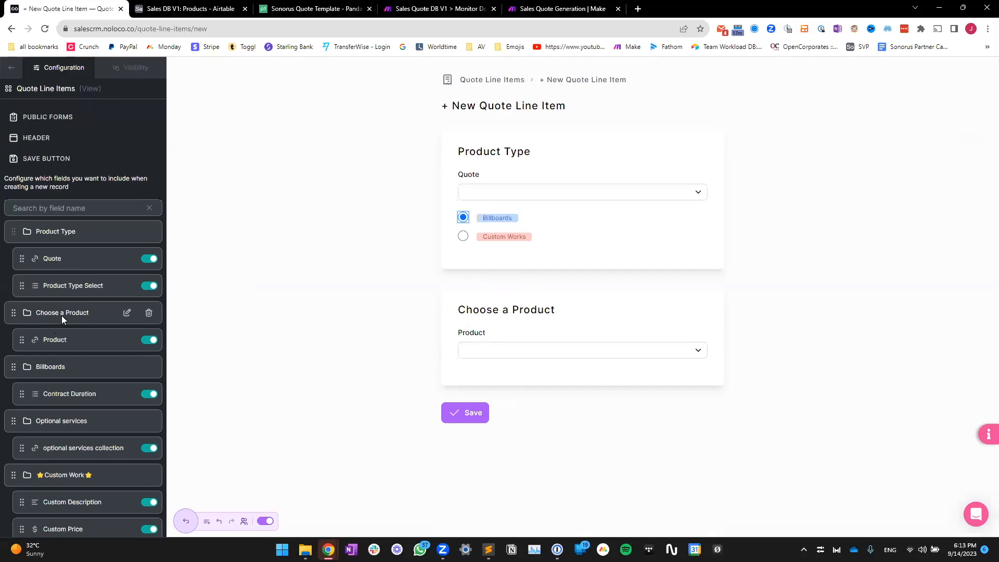
# Remove the Product Type filter group from the Product field's options filter and check the product choices with Billboards selected
pyautogui.click(127, 340)
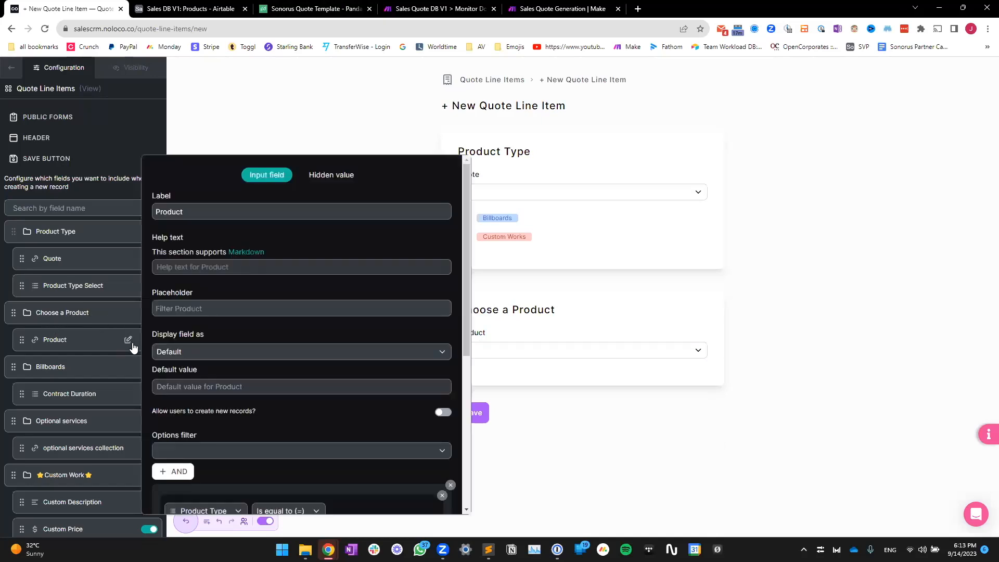
pyautogui.scroll(-5, 362, 315)
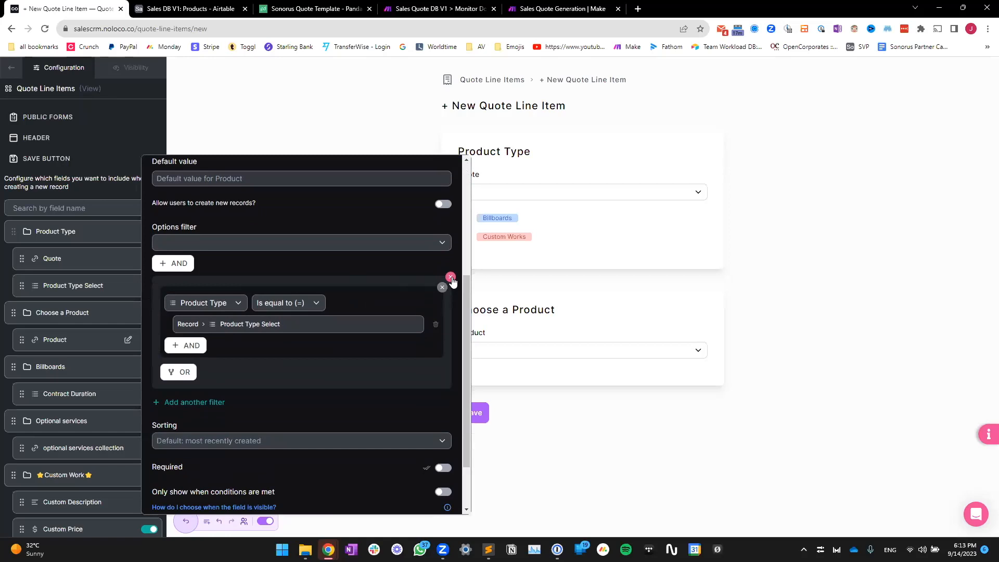
pyautogui.click(450, 278)
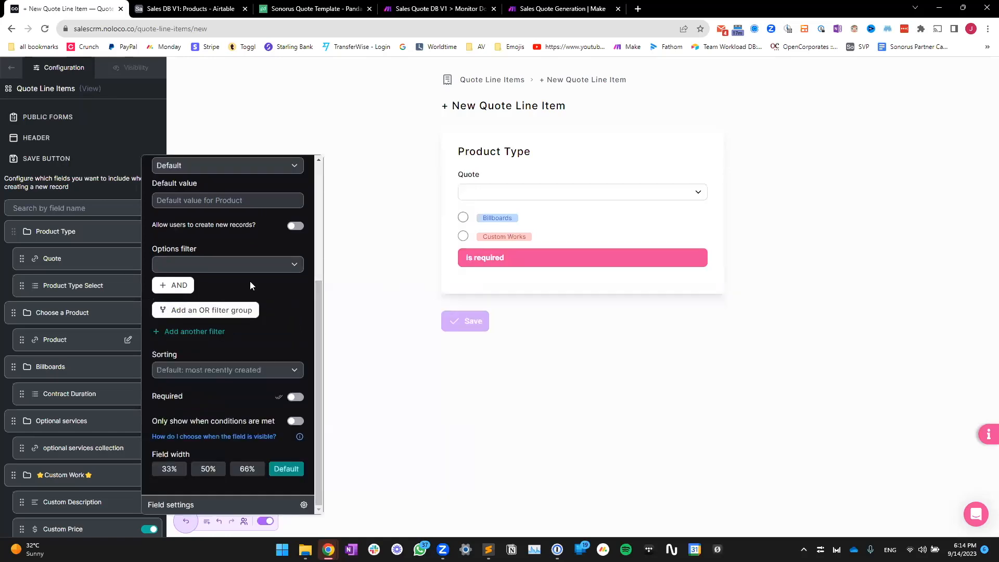
pyautogui.click(463, 217)
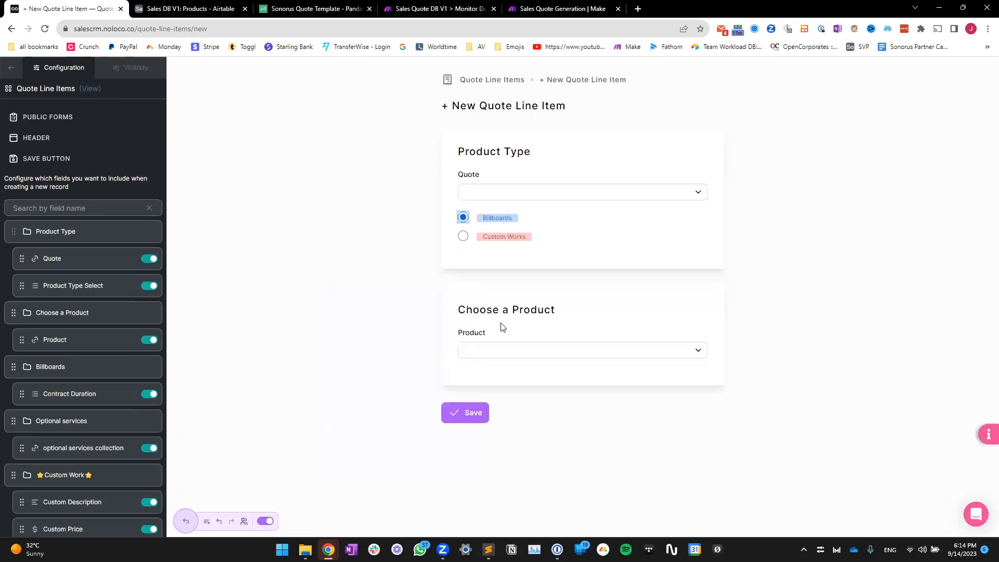
pyautogui.click(523, 357)
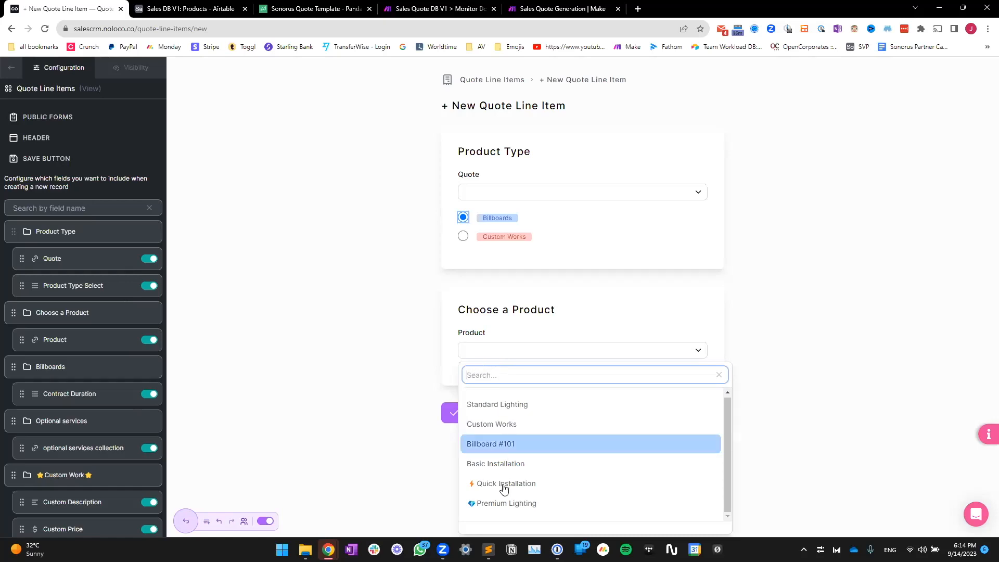
# Add an options filter to the Product field requiring Product Type to be equal to the record's Product Type Select
pyautogui.click(127, 341)
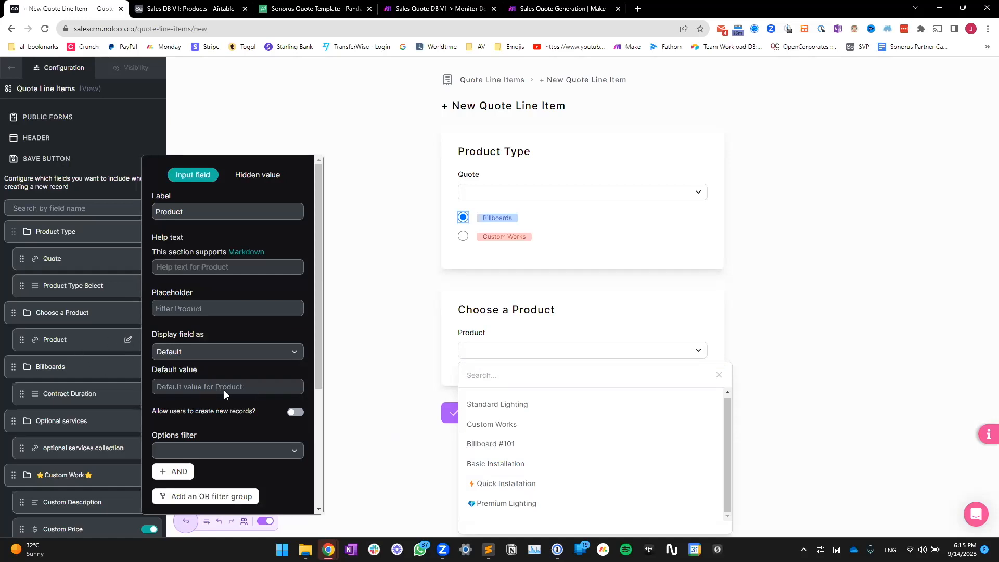
pyautogui.scroll(-3, 188, 317)
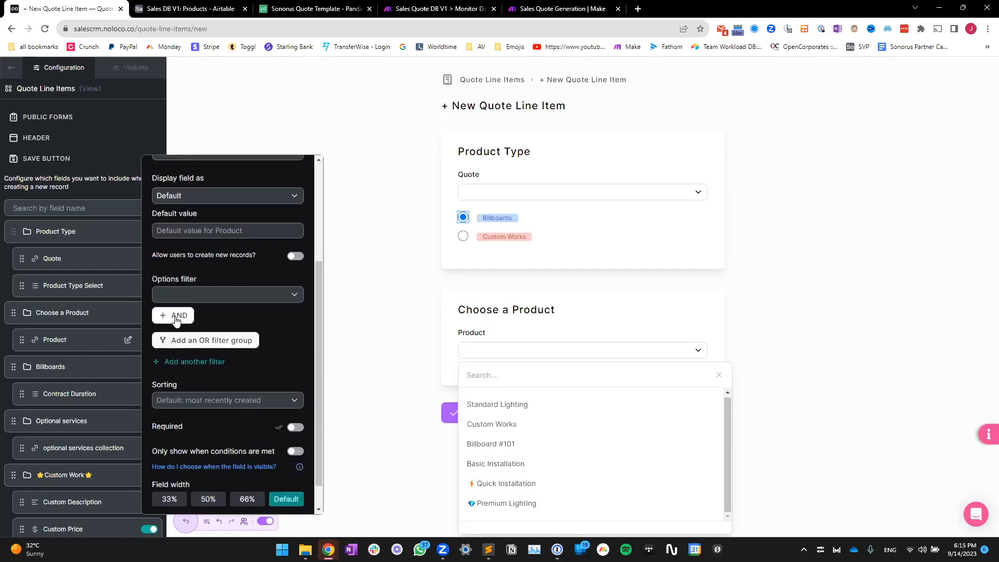
pyautogui.click(177, 318)
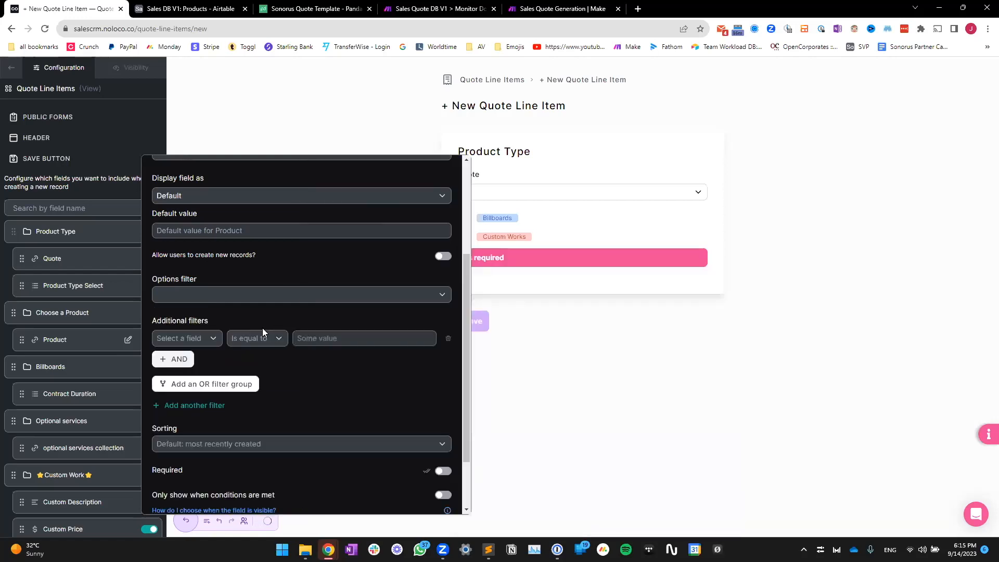
pyautogui.click(190, 338)
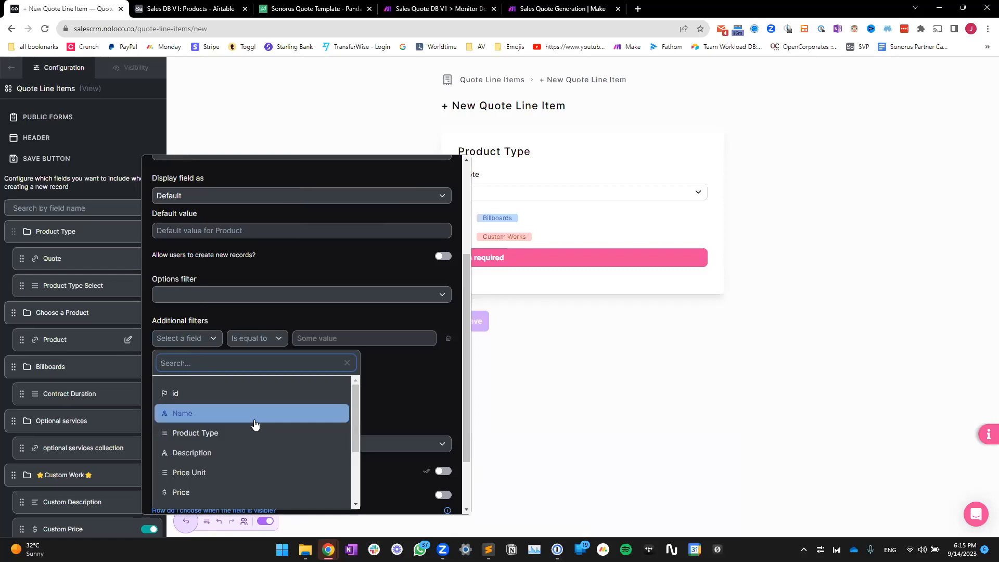
pyautogui.scroll(-2, 253, 434)
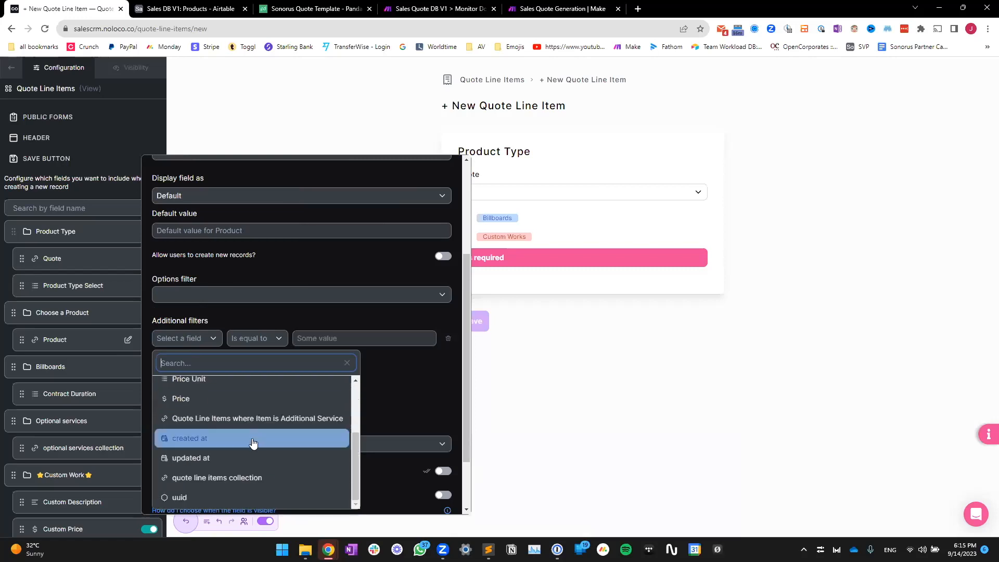
pyautogui.scroll(3, 261, 453)
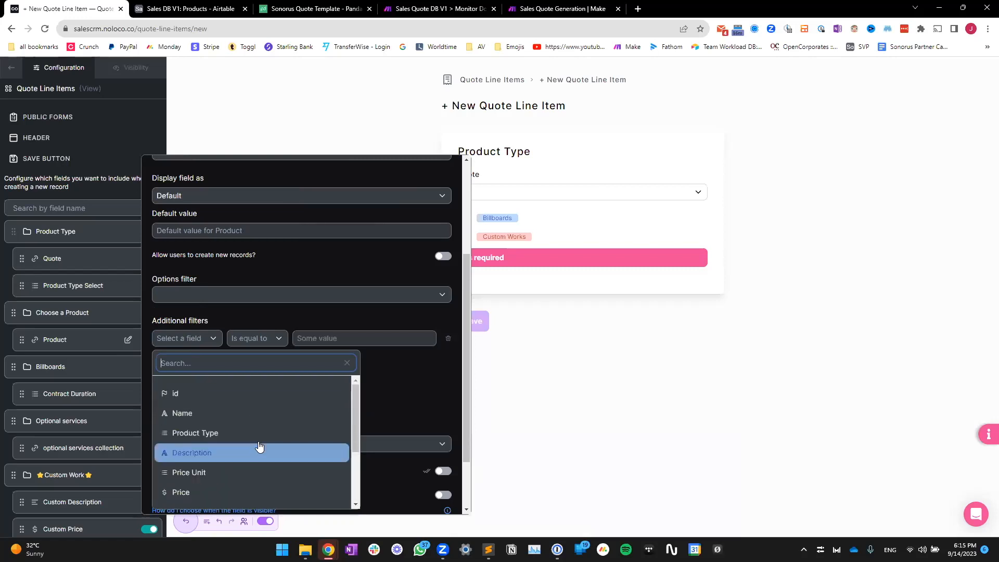
pyautogui.click(229, 435)
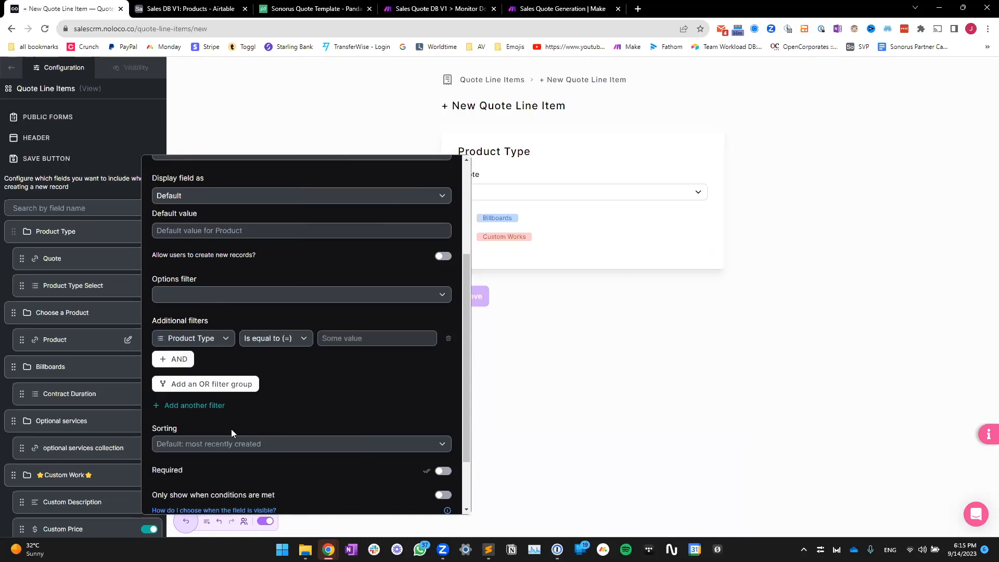
pyautogui.click(304, 339)
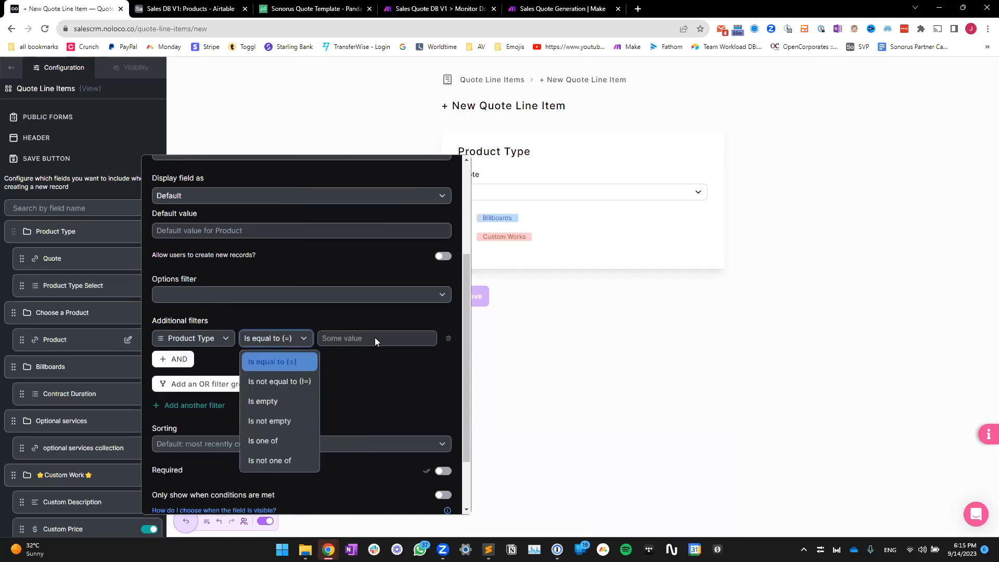
pyautogui.click(375, 337)
pyautogui.click(361, 338)
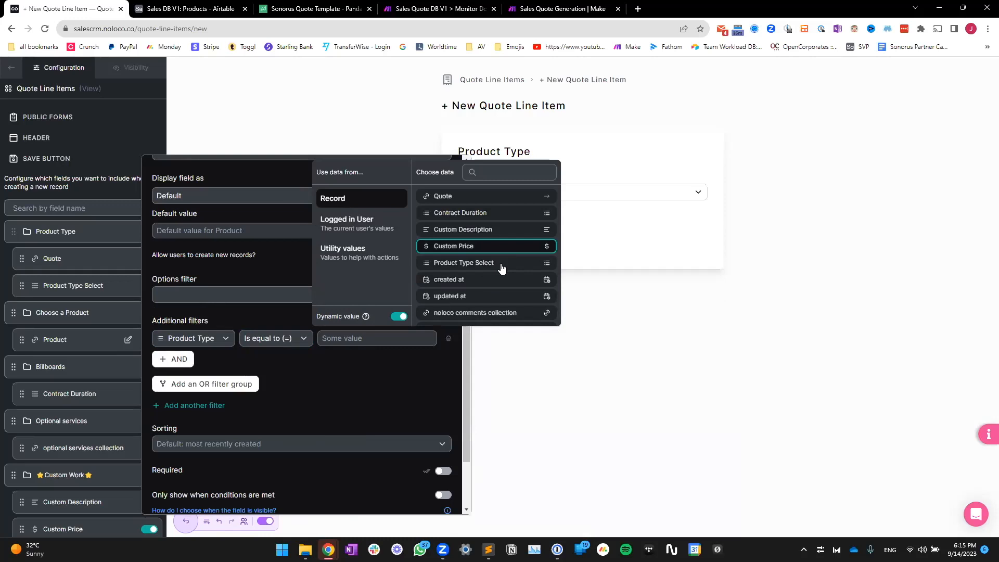
pyautogui.click(464, 263)
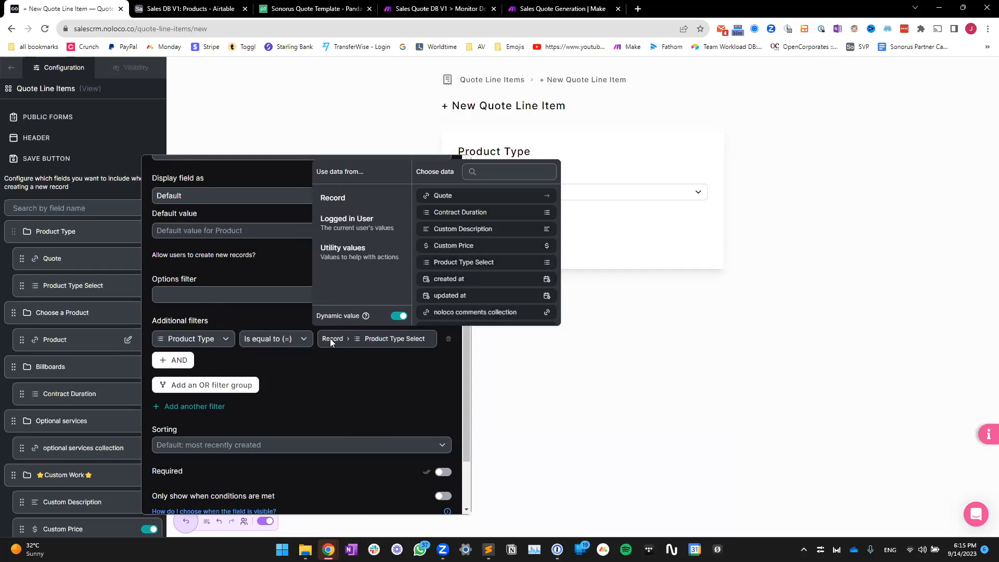
pyautogui.click(605, 346)
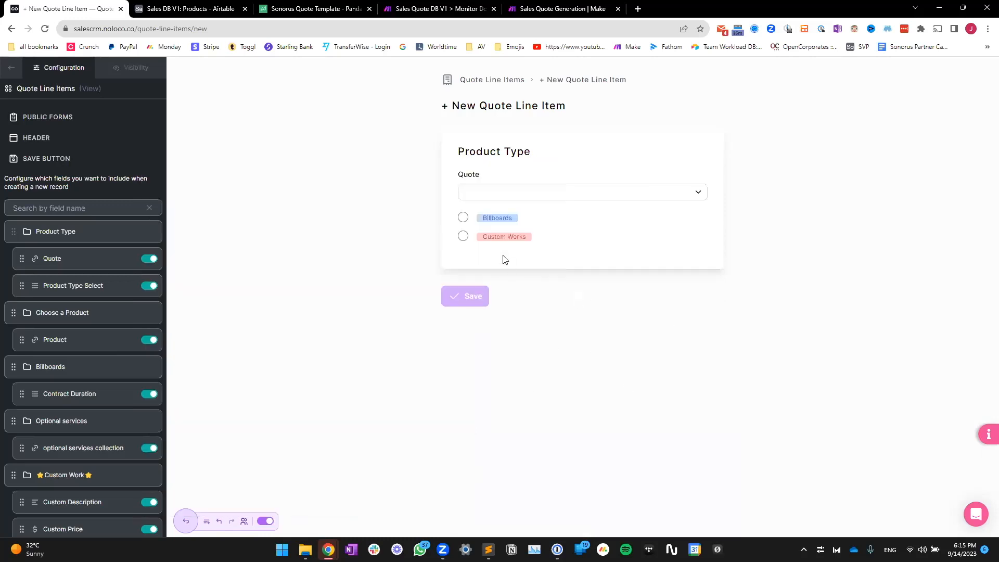
# Test the Product field's new filter by viewing its choices under Billboards and then Custom Works
pyautogui.click(462, 218)
pyautogui.click(519, 349)
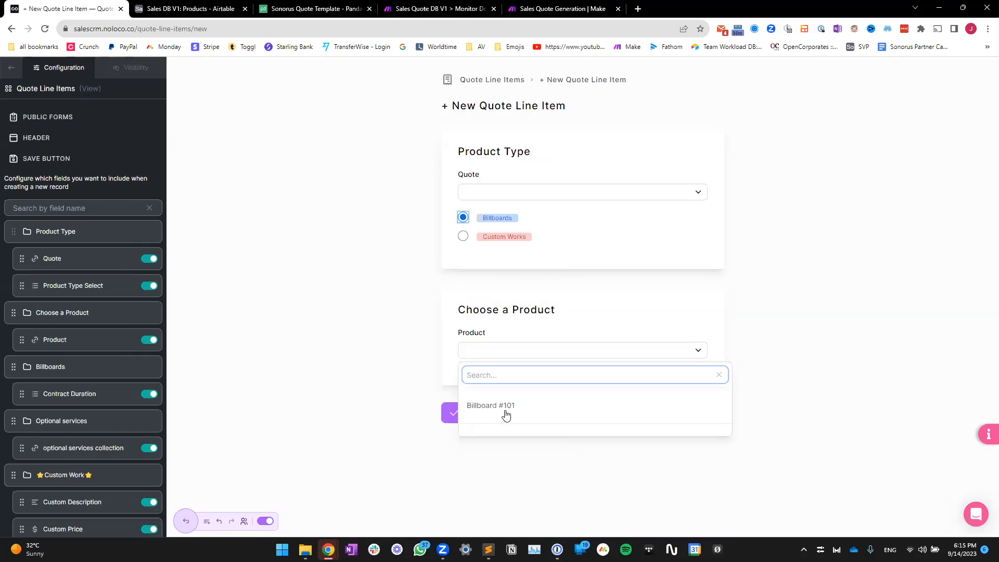
pyautogui.click(465, 237)
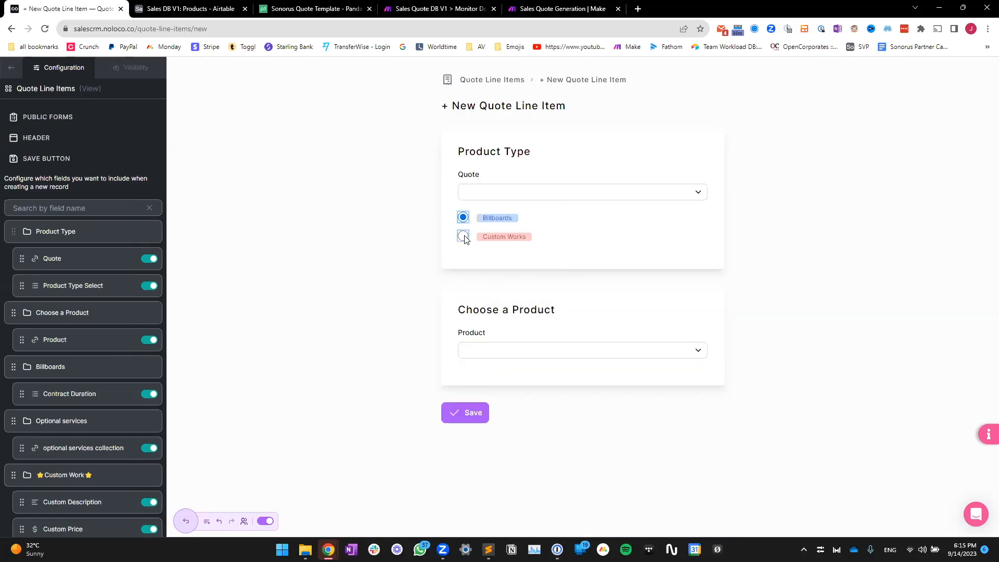
pyautogui.click(536, 350)
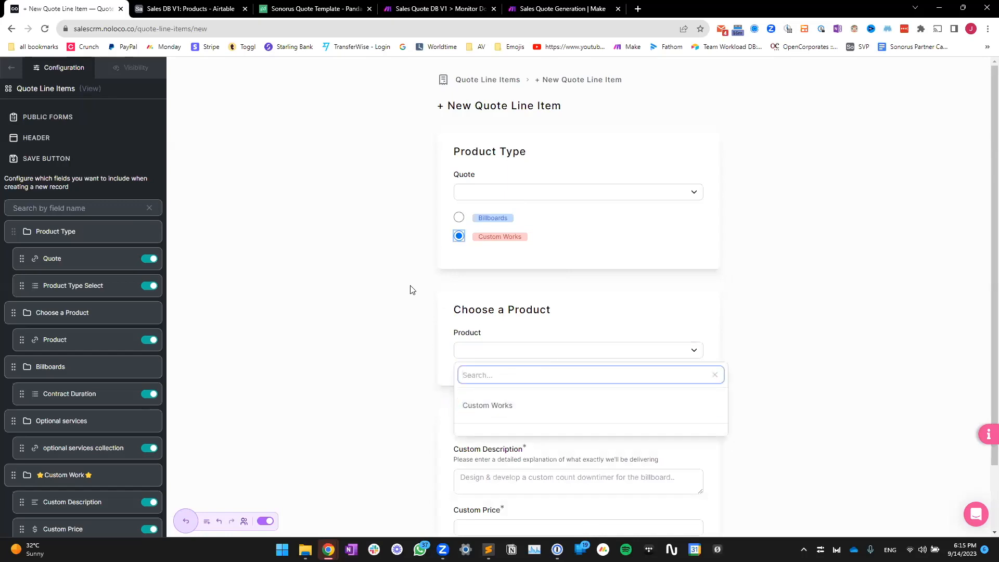
pyautogui.click(409, 327)
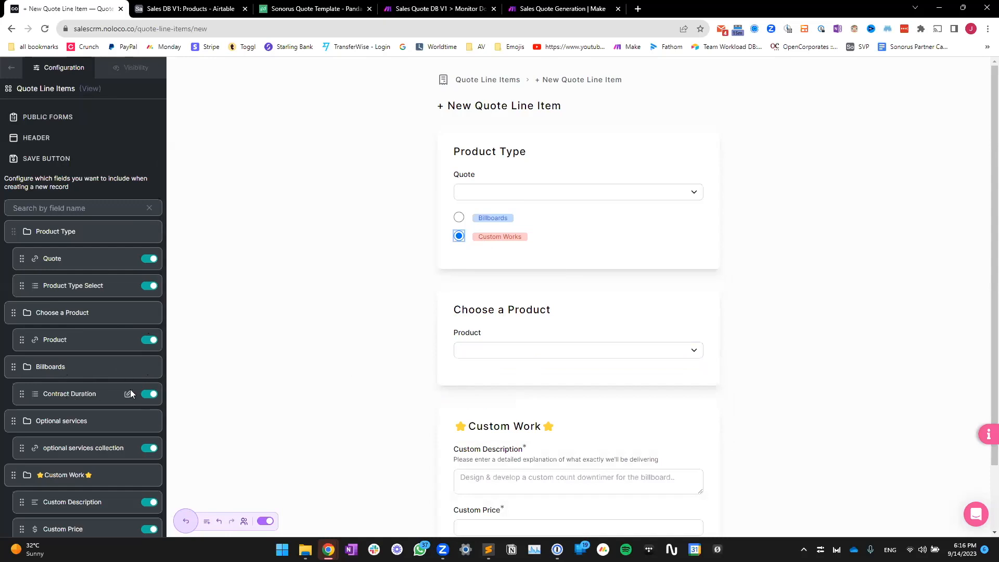
# Select Billboards with product Billboard #101 in the form and view the Contract Duration and Optional services sections
pyautogui.click(458, 218)
pyautogui.click(494, 351)
pyautogui.click(504, 406)
pyautogui.scroll(-2, 470, 346)
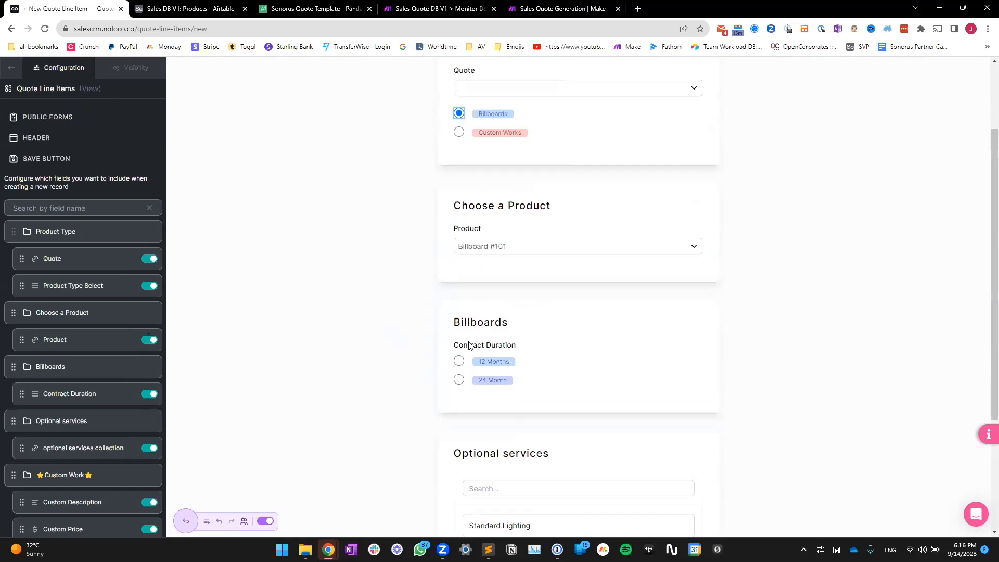
pyautogui.scroll(-2, 421, 396)
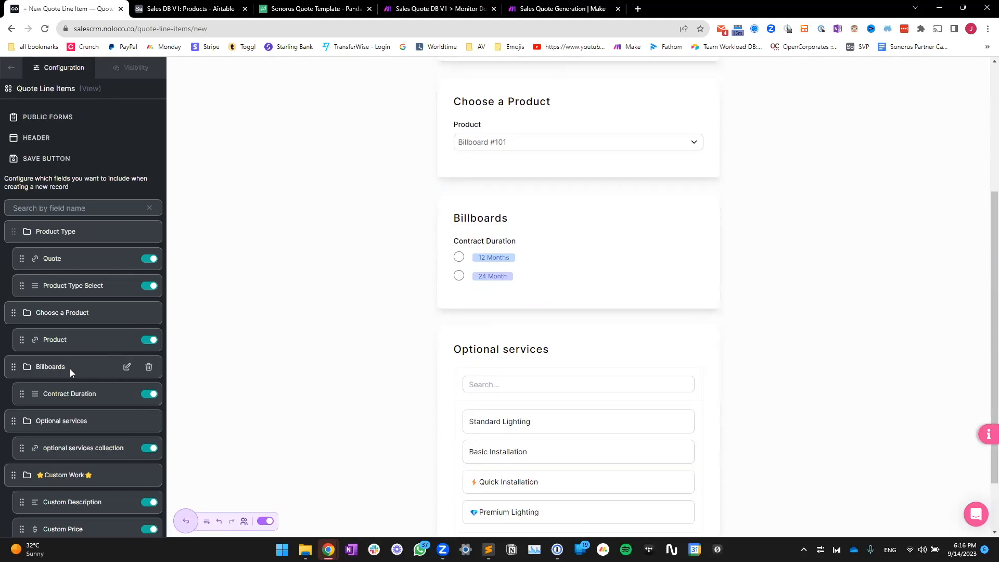
# Open the Billboards section's settings and compare its visibility conditions with the selections made in the form
pyautogui.scroll(-3, 76, 403)
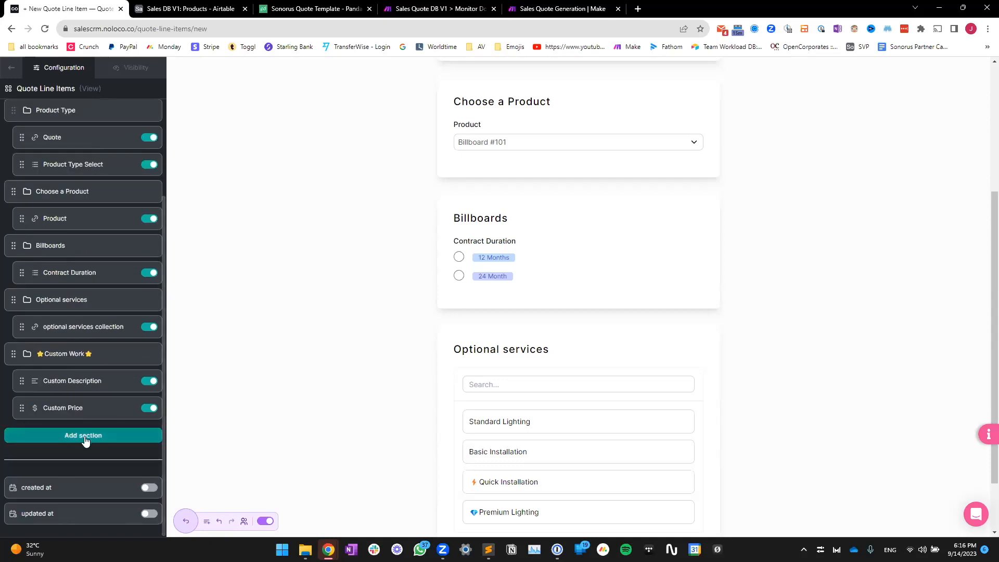
pyautogui.scroll(2, 122, 349)
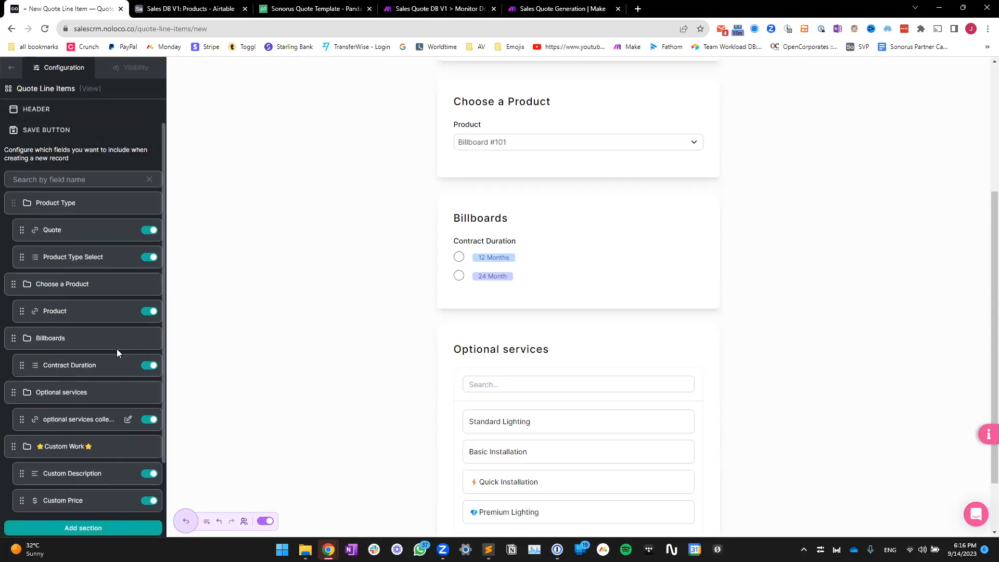
pyautogui.click(127, 351)
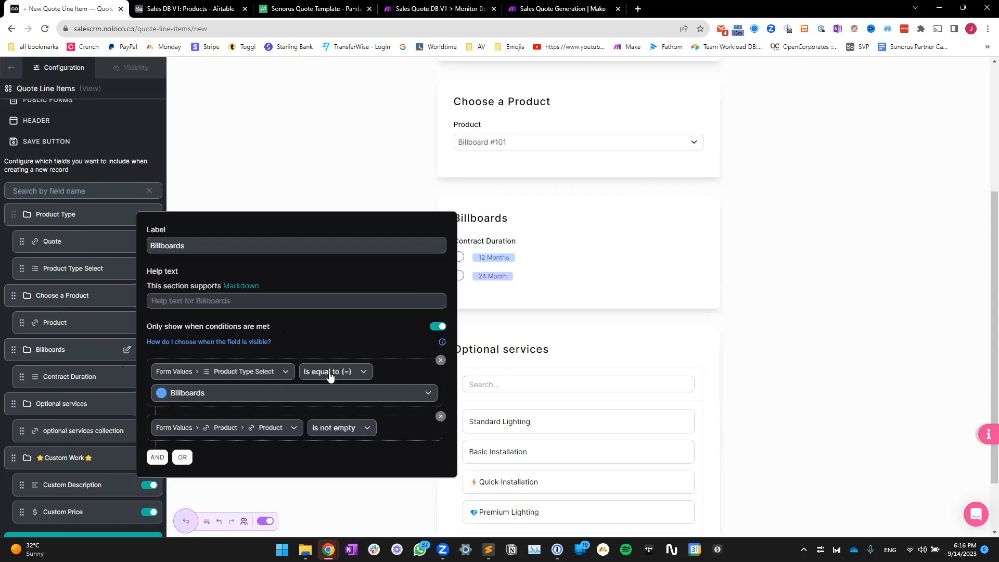
pyautogui.scroll(1, 555, 208)
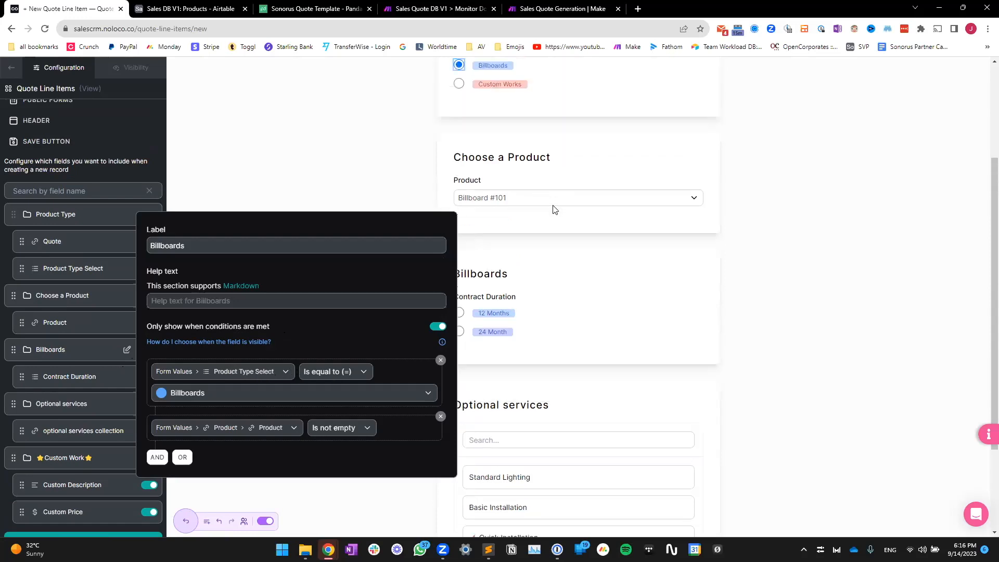
pyautogui.scroll(3, 554, 209)
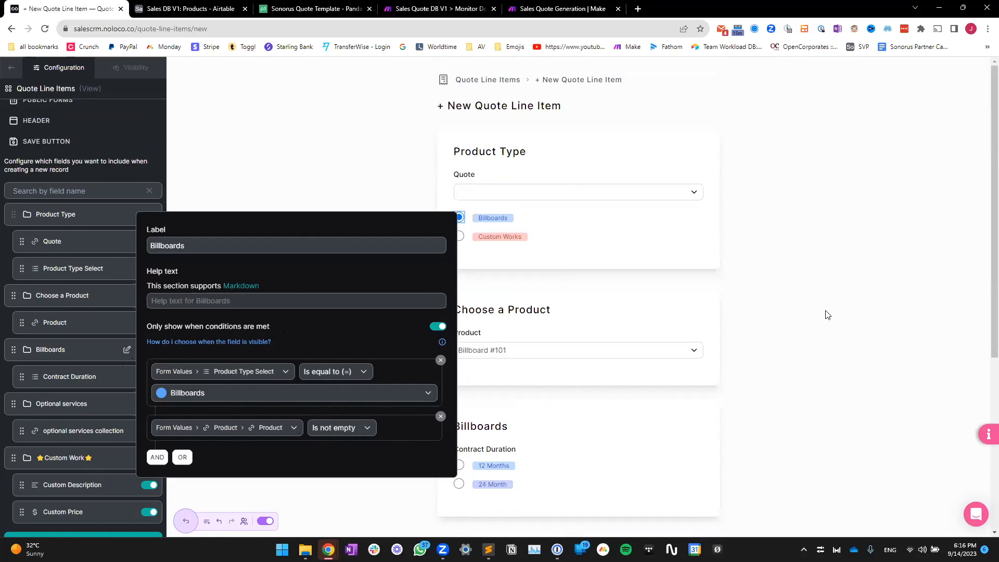
# Close the Billboards section settings and review the form's Product Type, Choose a Product, Billboards and Optional services sections
pyautogui.click(467, 286)
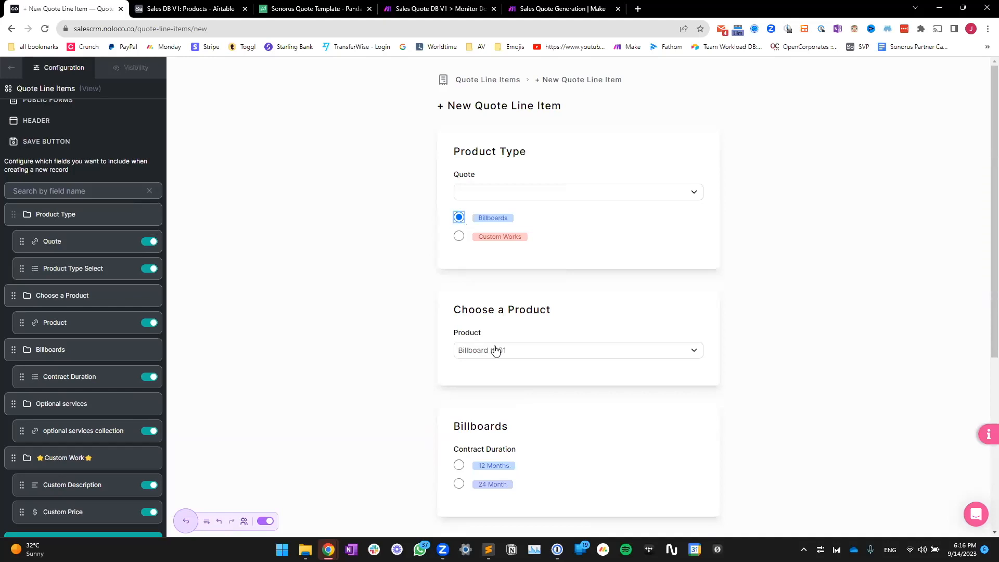
pyautogui.scroll(-3, 442, 322)
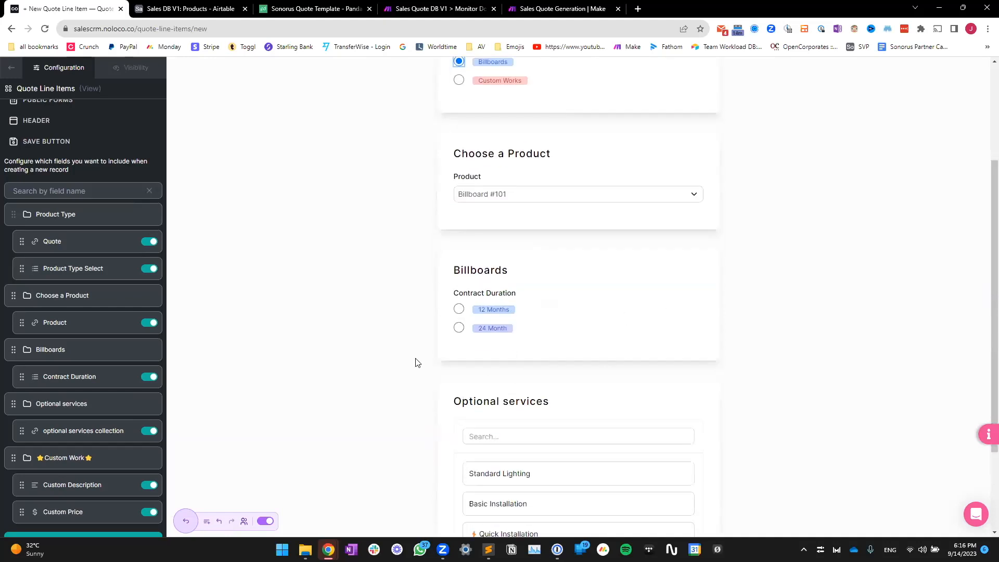
pyautogui.scroll(-2, 622, 224)
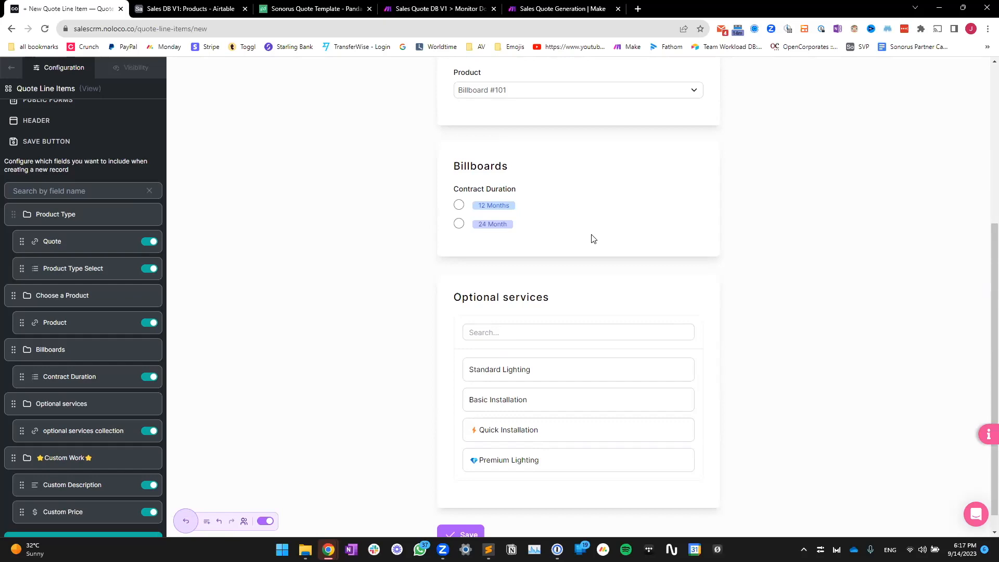
pyautogui.scroll(4, 624, 219)
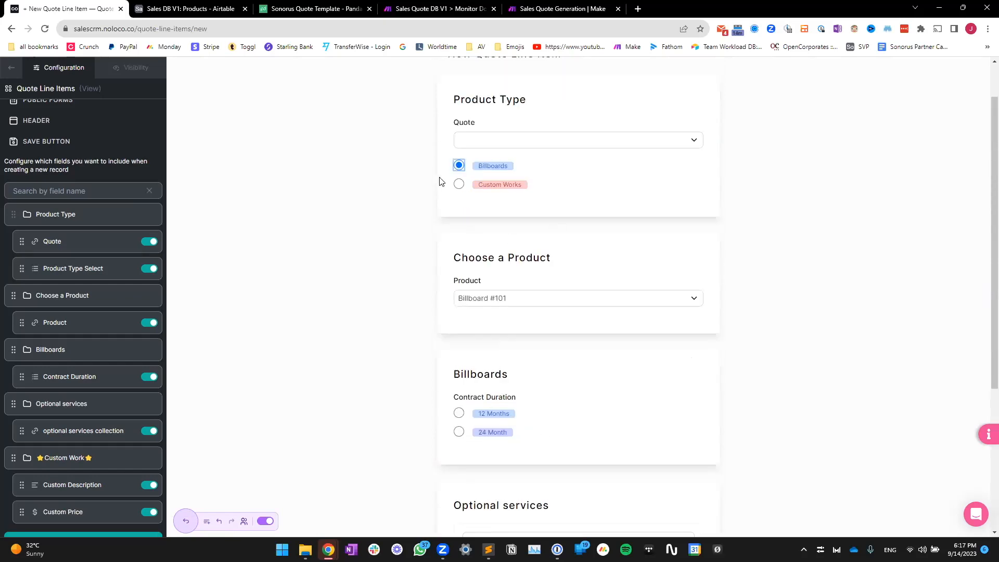
pyautogui.scroll(1, 515, 250)
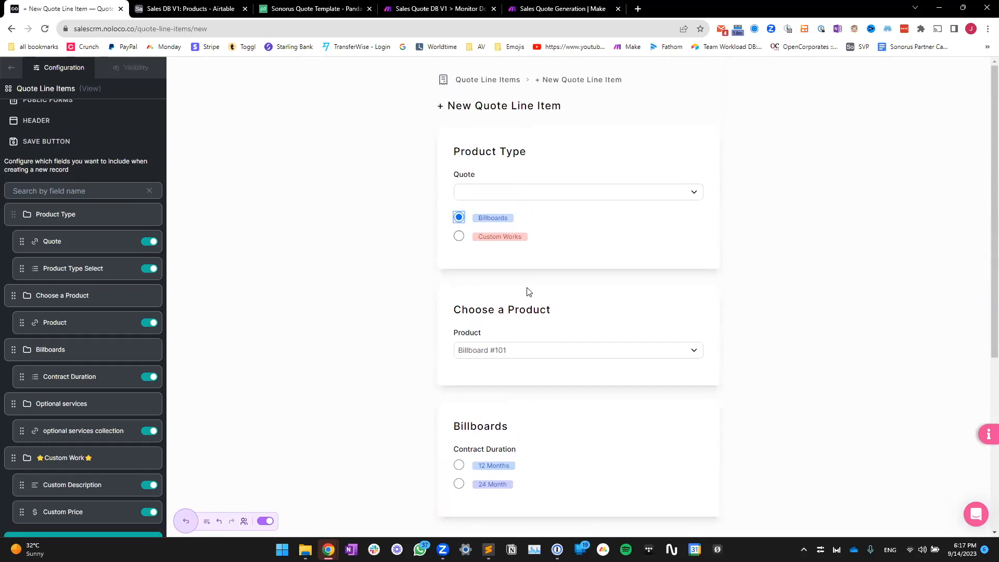
pyautogui.scroll(-1, 528, 312)
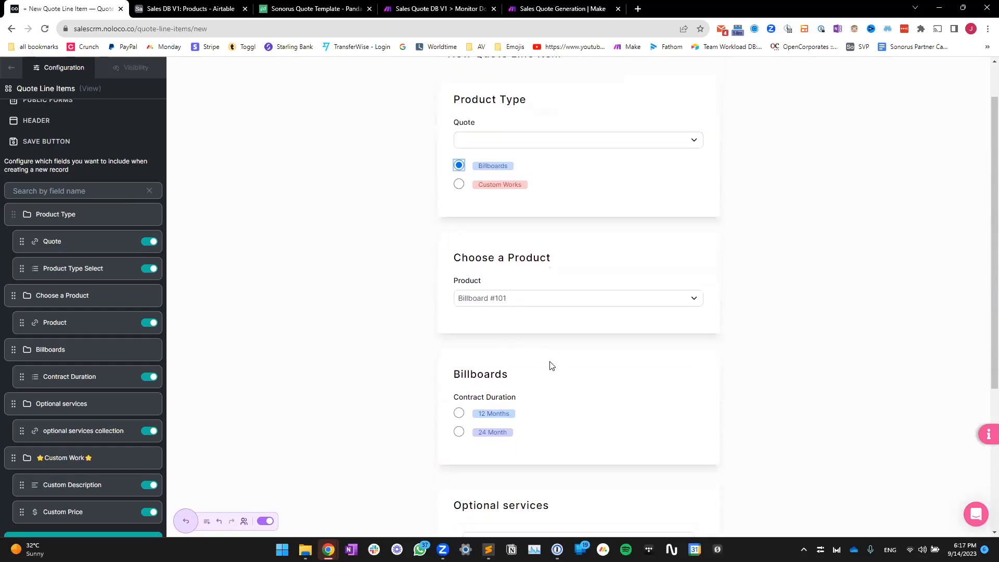
pyautogui.scroll(-1, 551, 366)
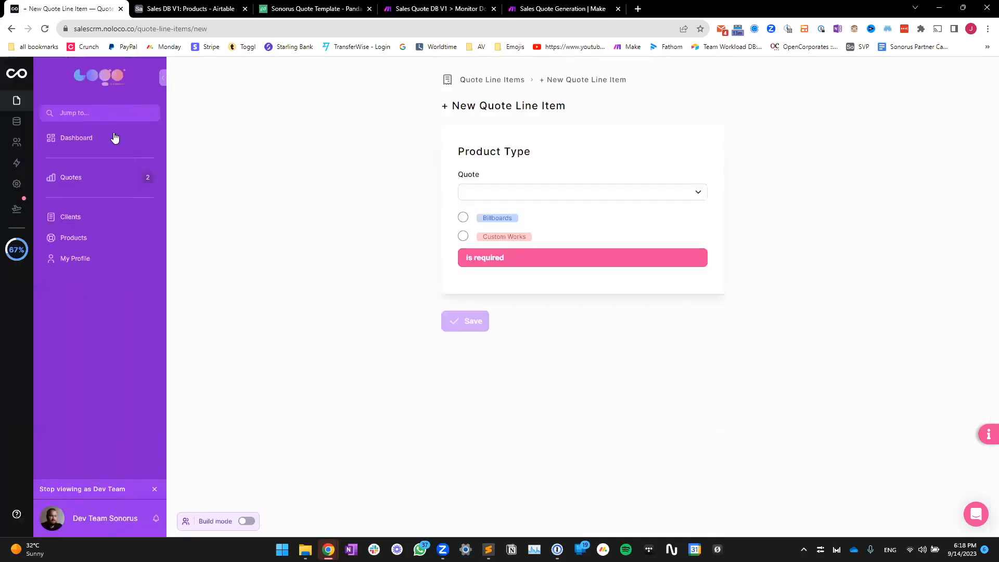
# Test the Billboards product type in the new quote line item form outside build mode, and return to the dashboard
pyautogui.click(463, 217)
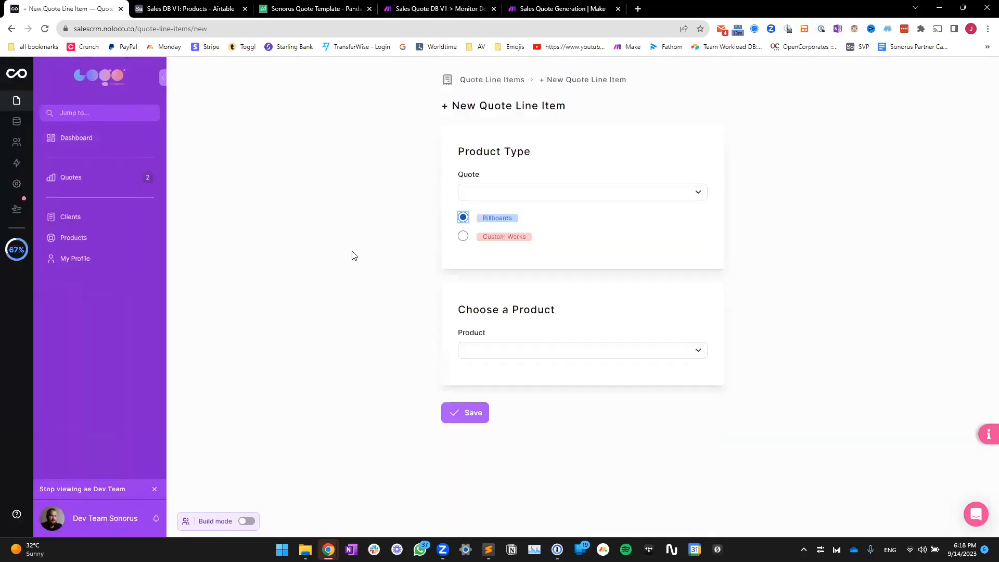
pyautogui.click(98, 143)
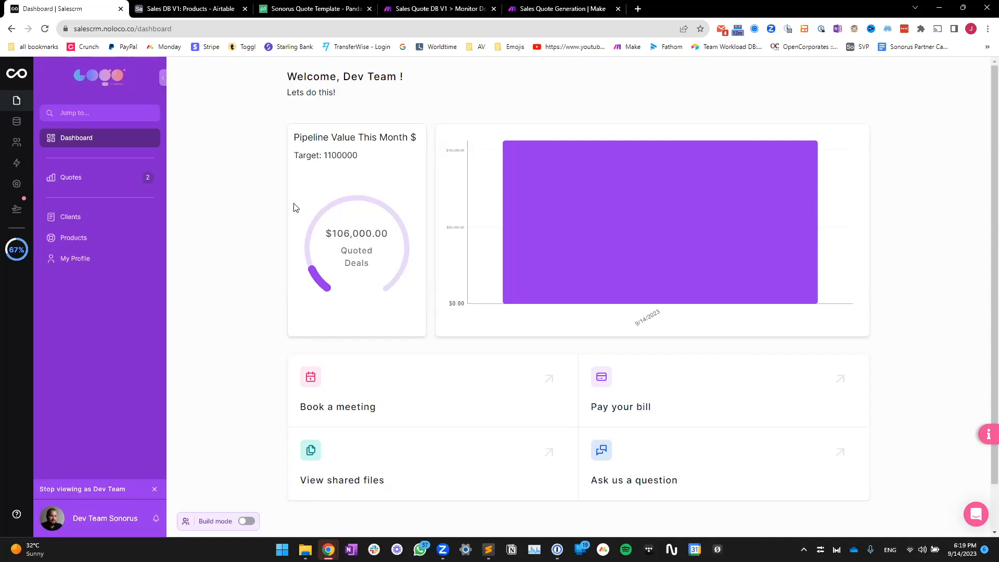
# Open Quotes Permission 1 for the Quotes table and examine the User role's read, update and create rights for each field
pyautogui.click(17, 121)
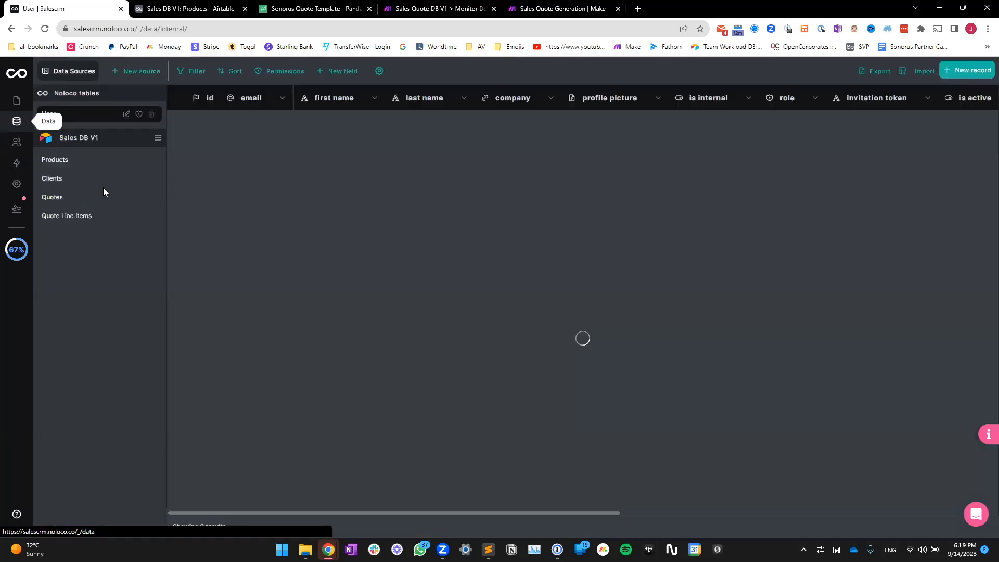
pyautogui.click(138, 198)
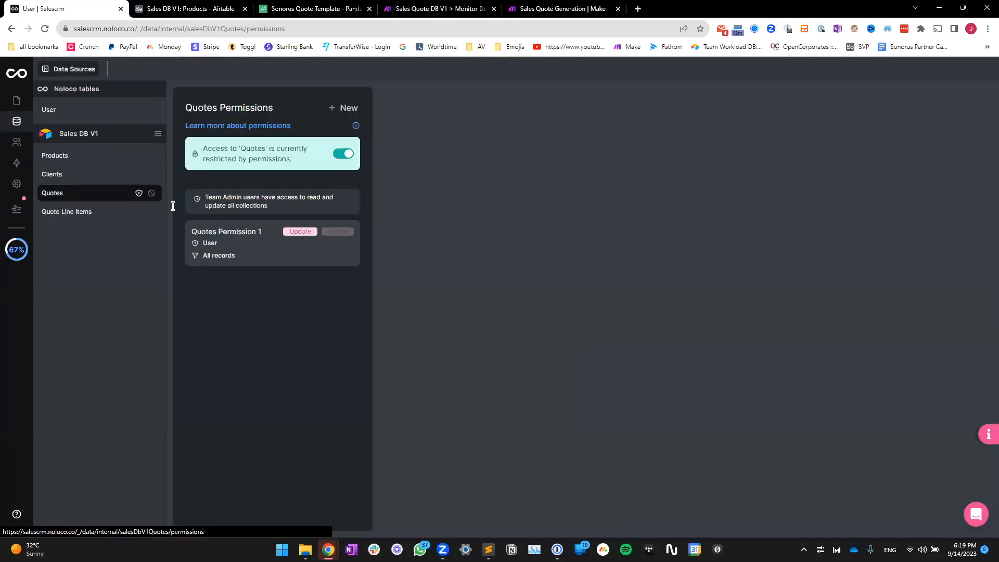
pyautogui.click(257, 246)
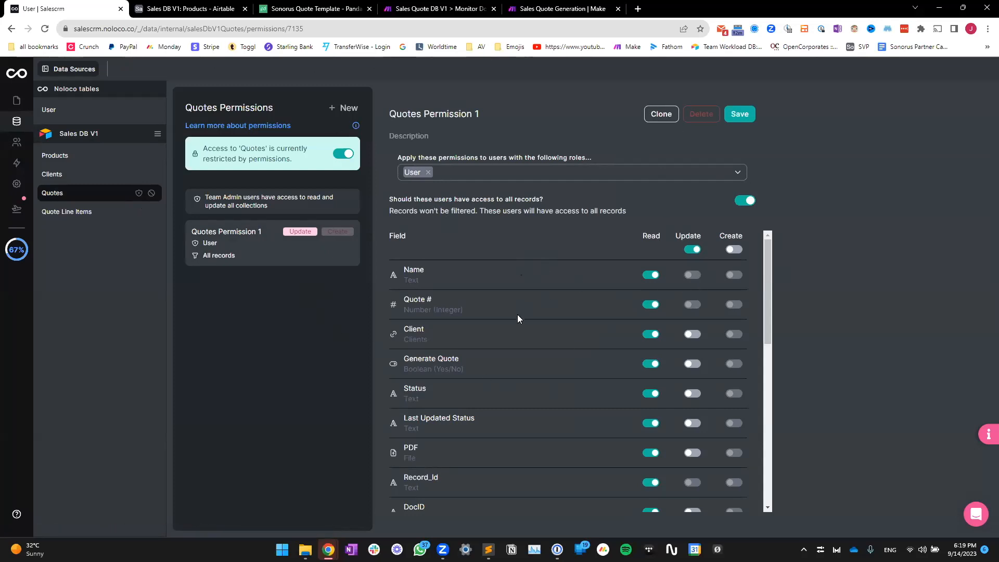
pyautogui.scroll(-2, 699, 323)
pyautogui.scroll(2, 699, 323)
pyautogui.scroll(-10, 703, 353)
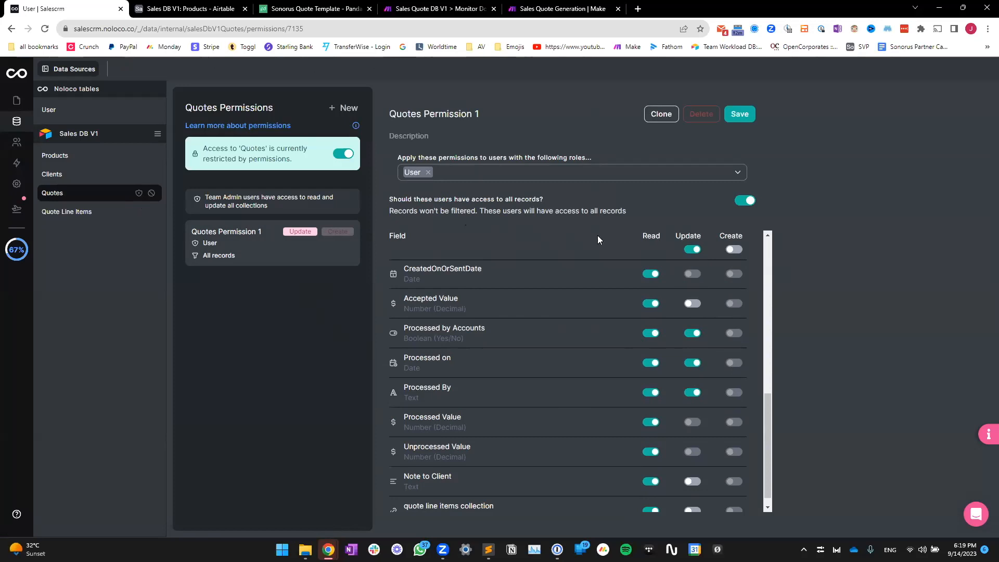
pyautogui.scroll(10, 701, 337)
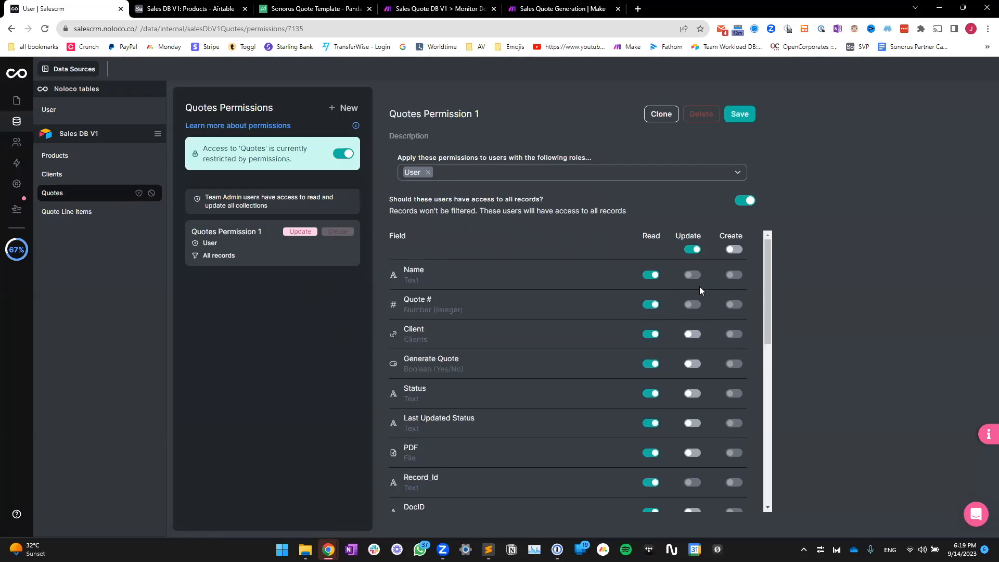
pyautogui.scroll(-10, 657, 266)
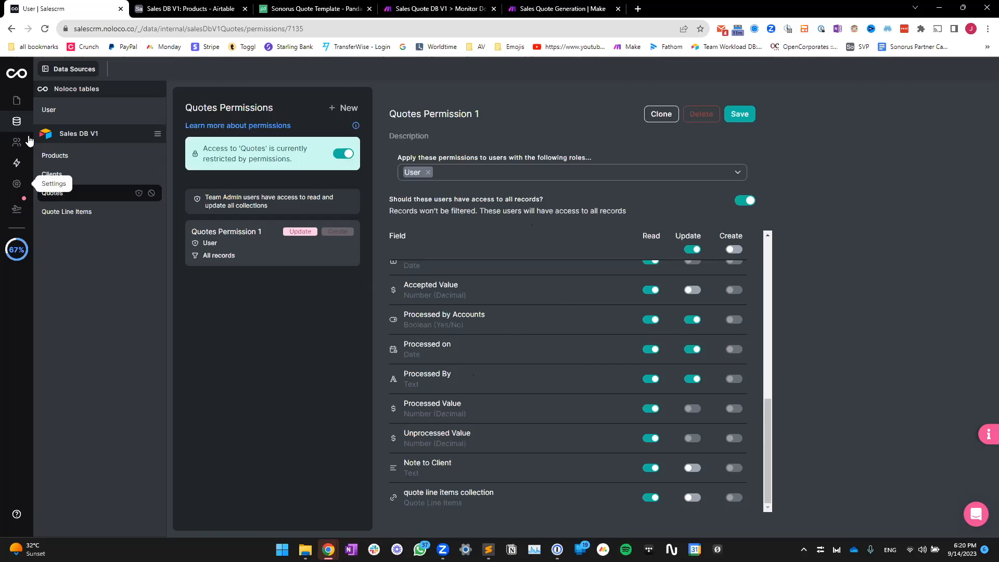
# Return to the app's dashboard and switch to the Make scenario Sales Quote DB V1 > Monitor Document Status Updates
pyautogui.click(17, 101)
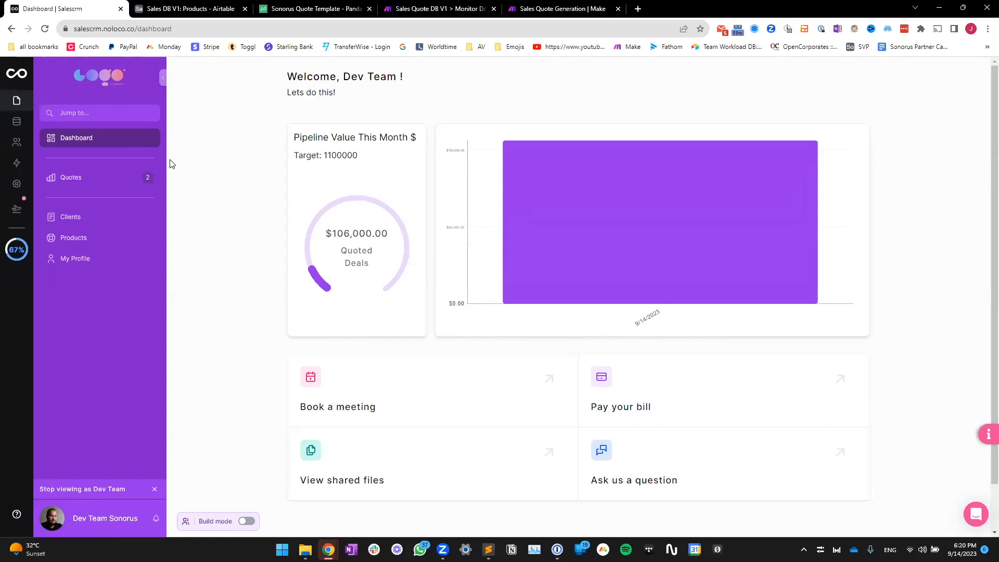
pyautogui.click(471, 7)
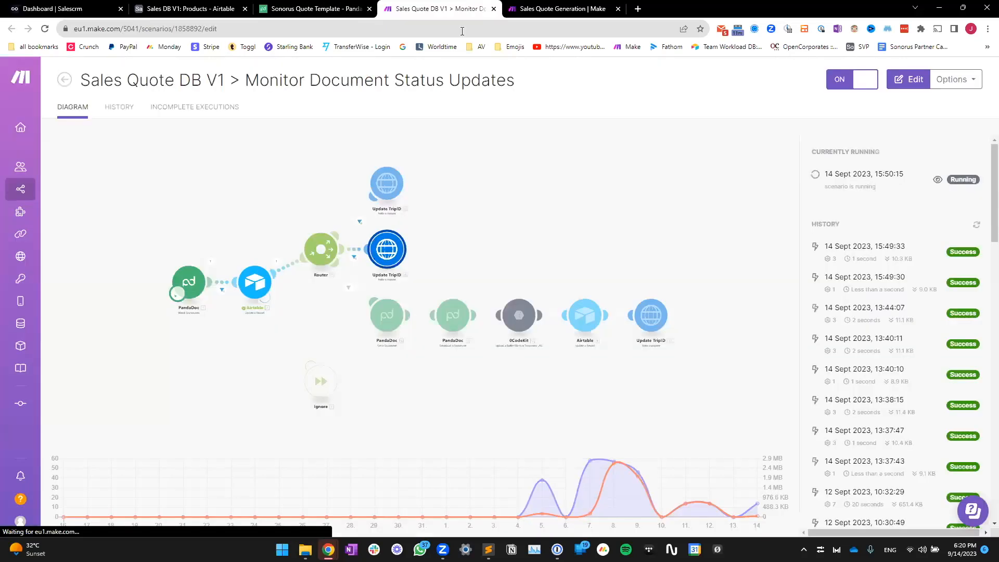